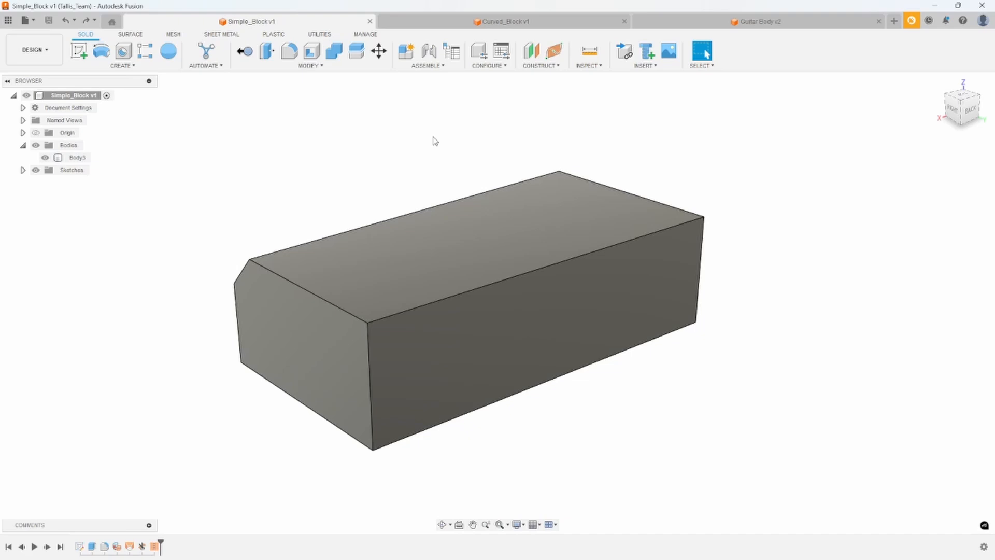
Step: Apply a constant-radius fillet of about 0.339 in to the long upper edge of the block's large side face
click(458, 282)
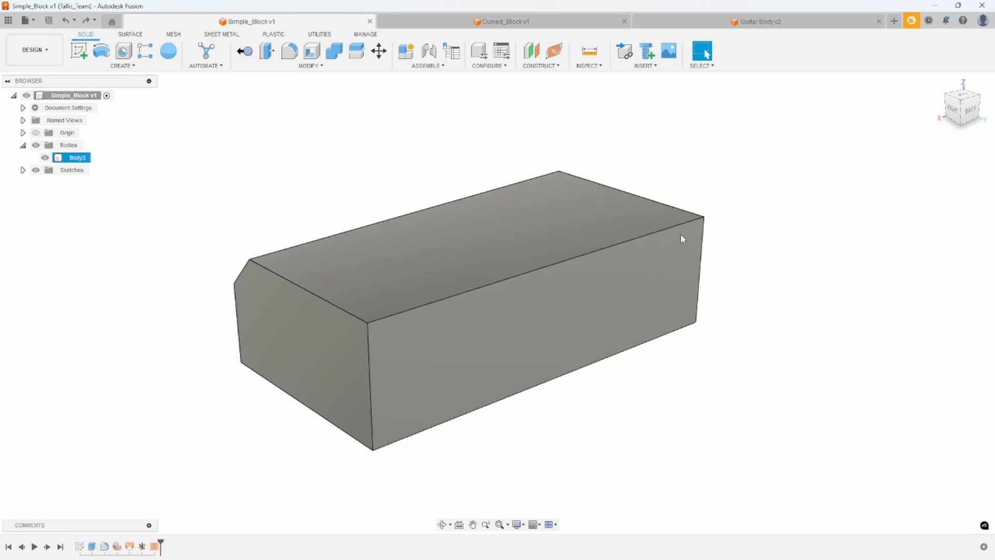
click(371, 170)
shift+middle_drag(343, 168, 272, 90)
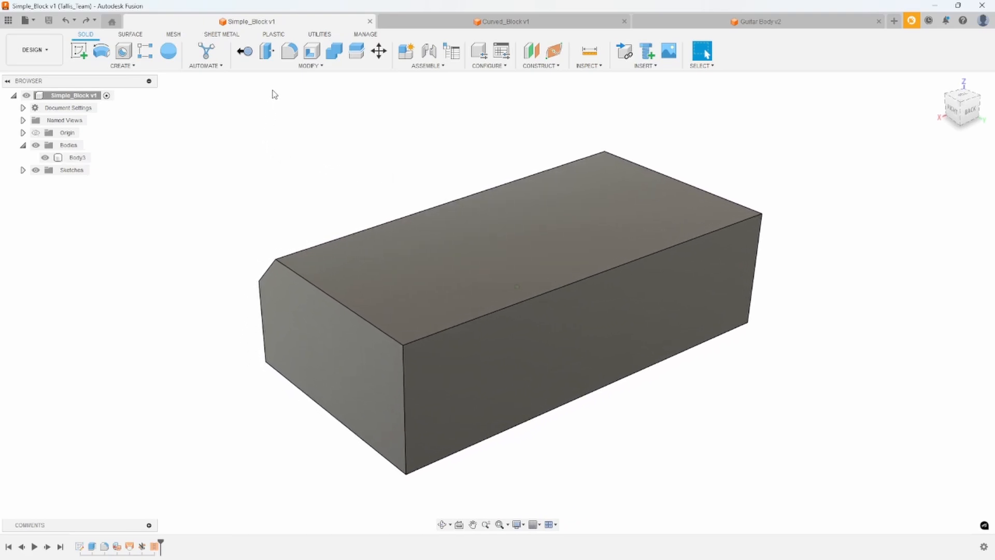
click(278, 71)
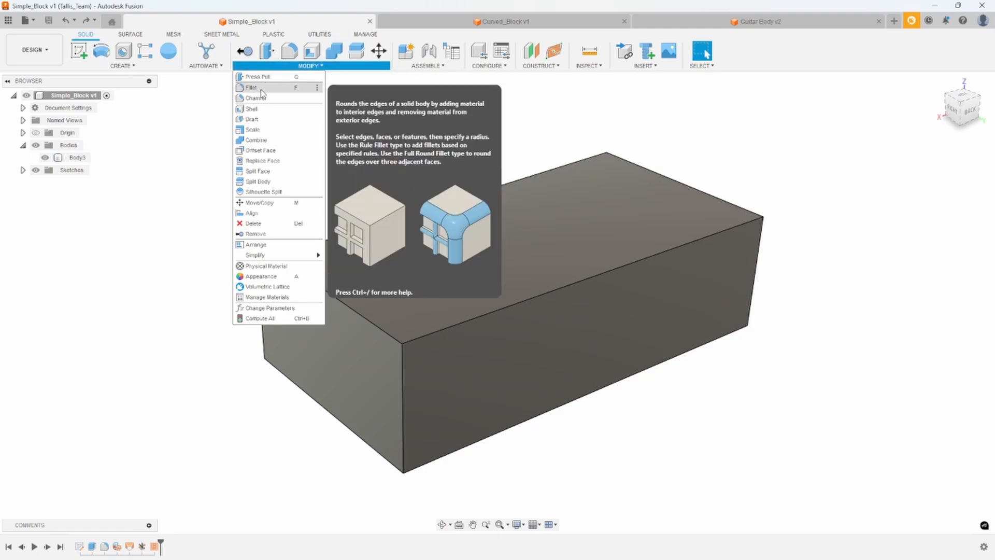
click(260, 88)
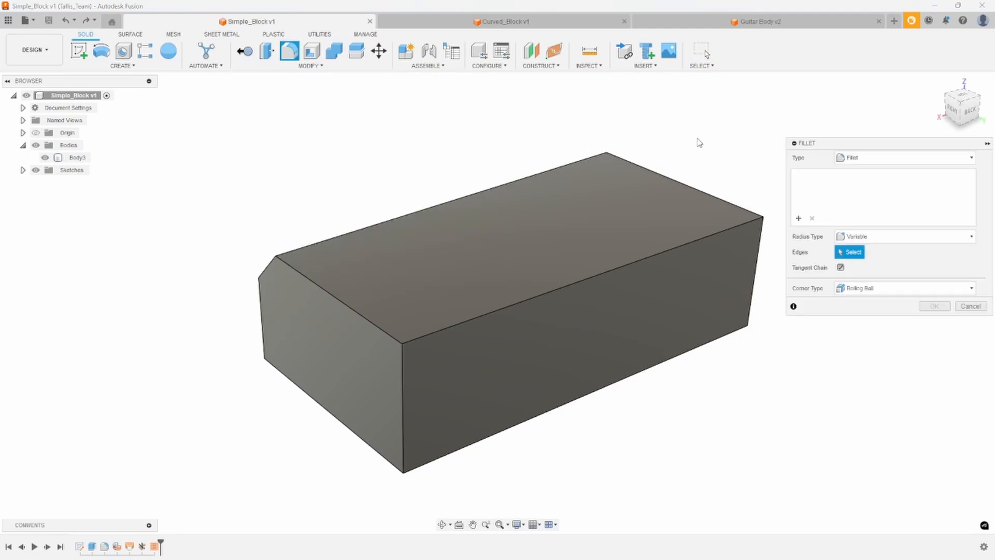
click(881, 237)
click(855, 246)
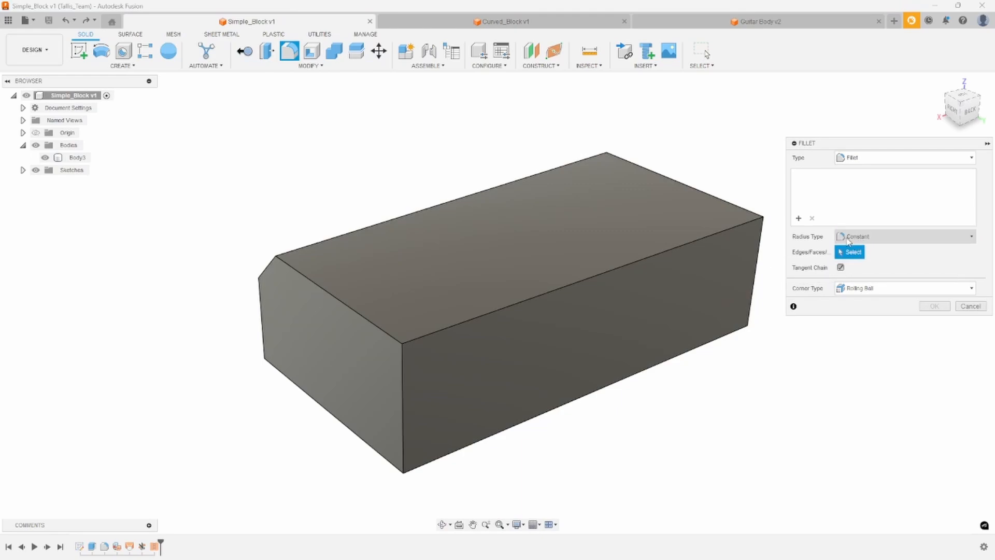
click(661, 247)
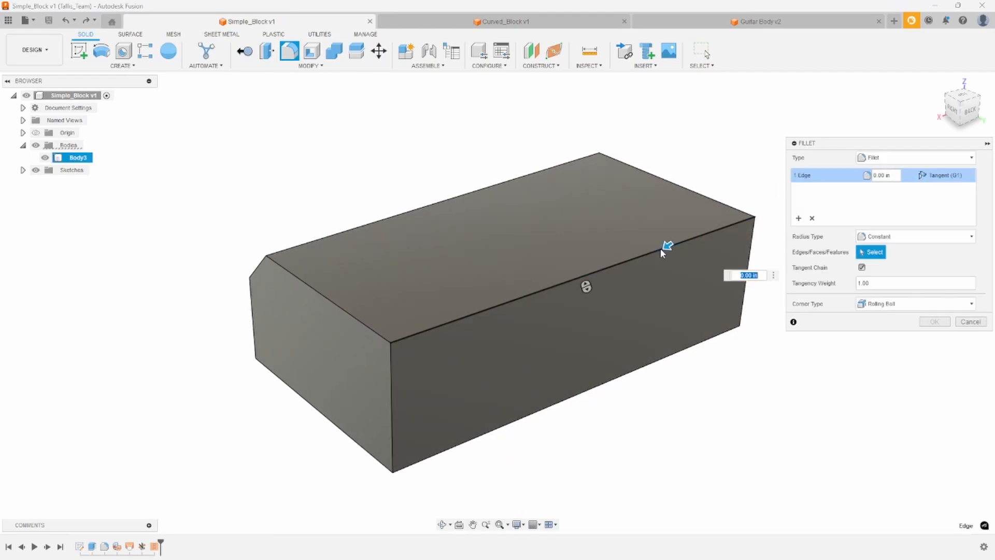
drag(657, 246, 472, 329)
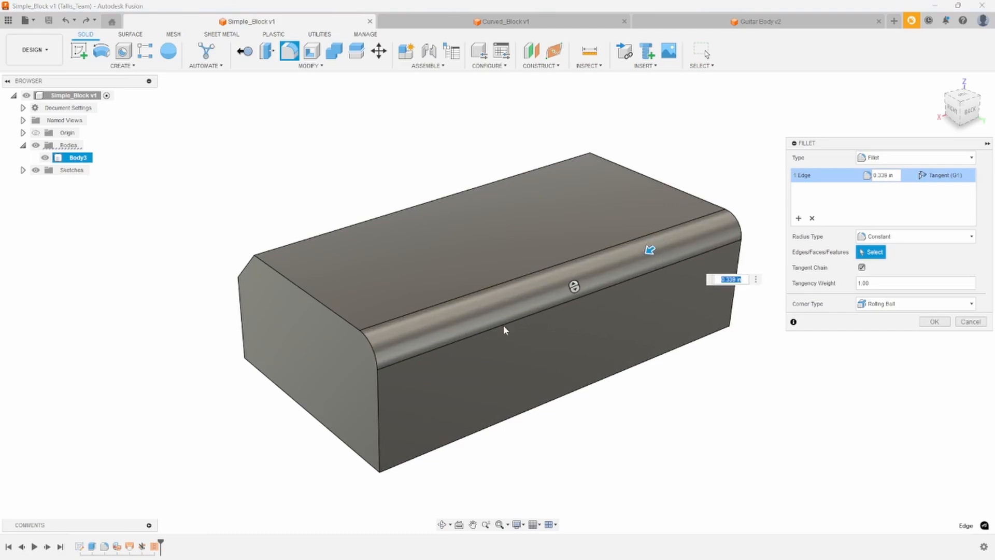
Step: Change the fillet to a variable radius, with about 0.197 in at its end point and 0.174 in at its start
click(890, 236)
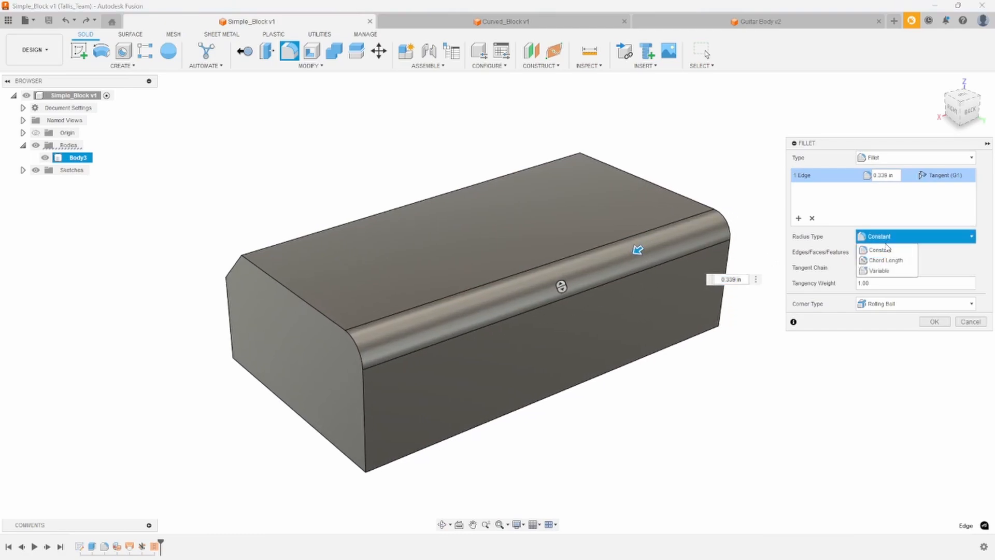
click(879, 271)
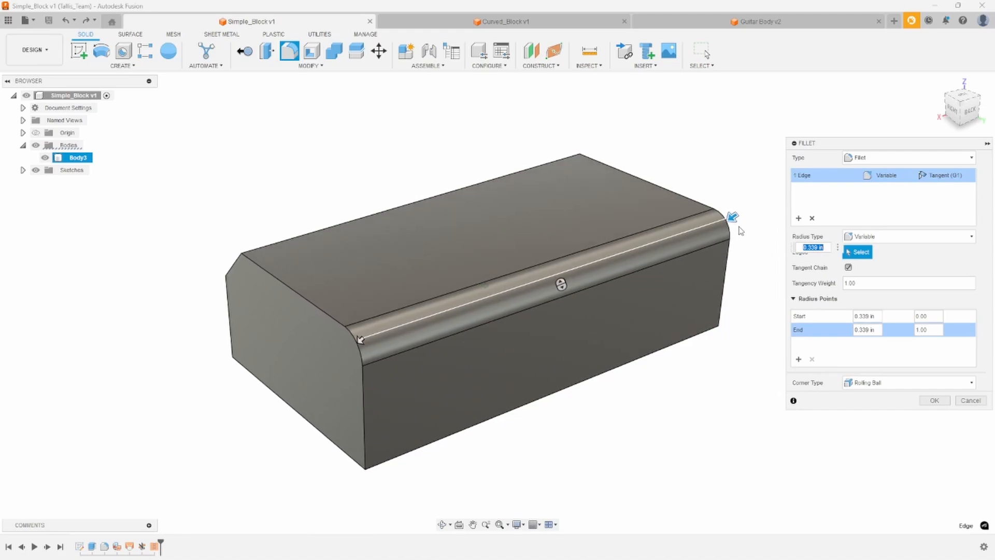
drag(733, 217, 732, 215)
click(363, 338)
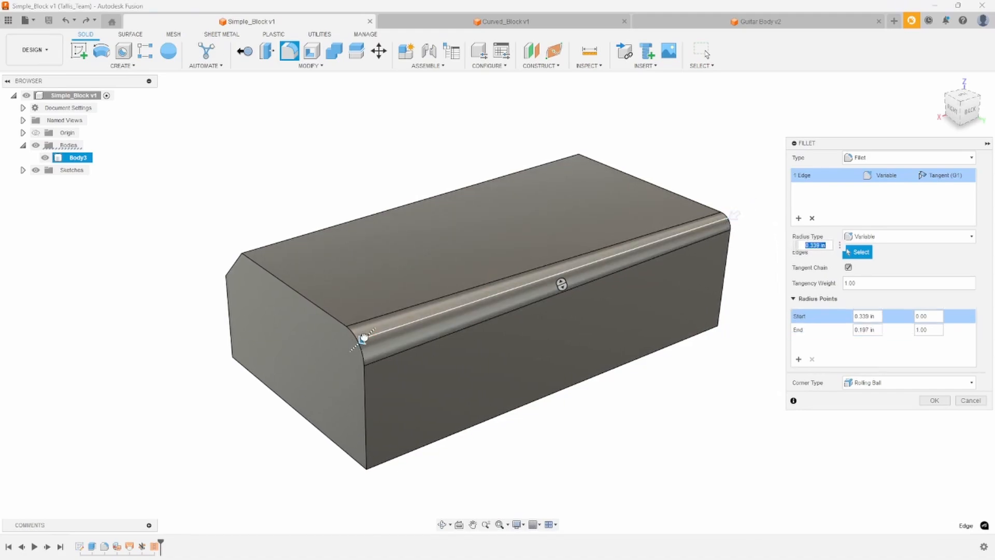
drag(362, 338, 365, 337)
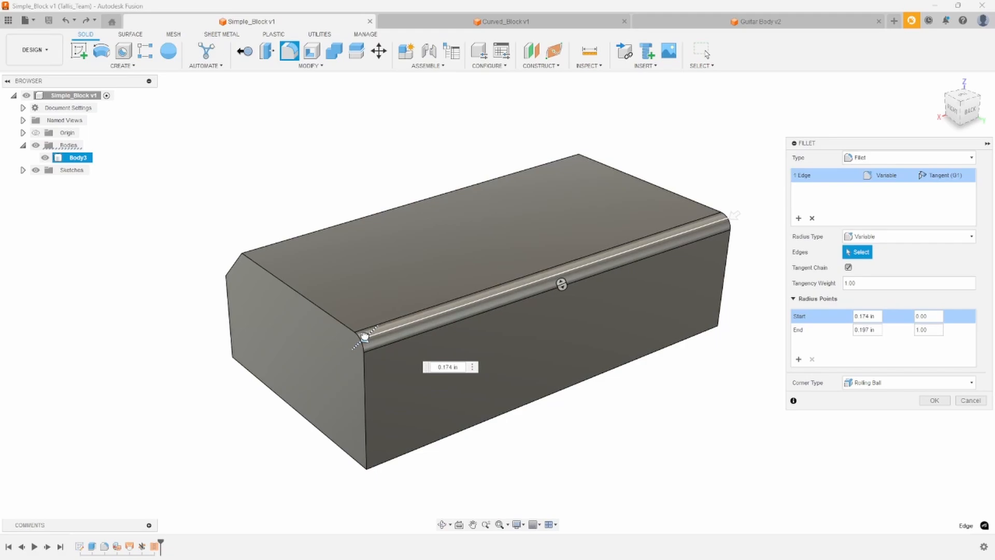
Step: Set the variable fillet's start radius to 0.125 in and end radius to 0.375 in, and complete the fillet
double_click(874, 317)
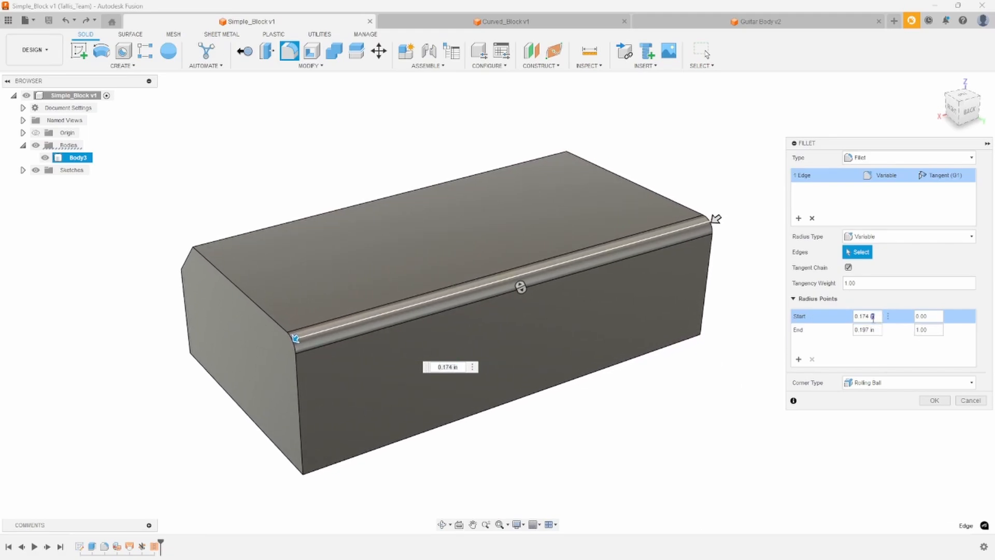
drag(873, 318, 830, 321)
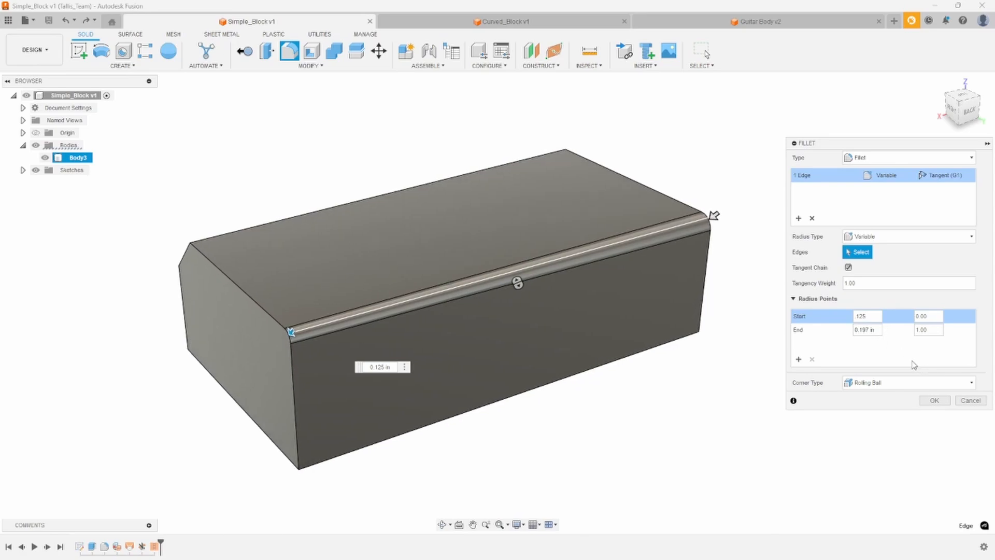
drag(883, 330, 836, 332)
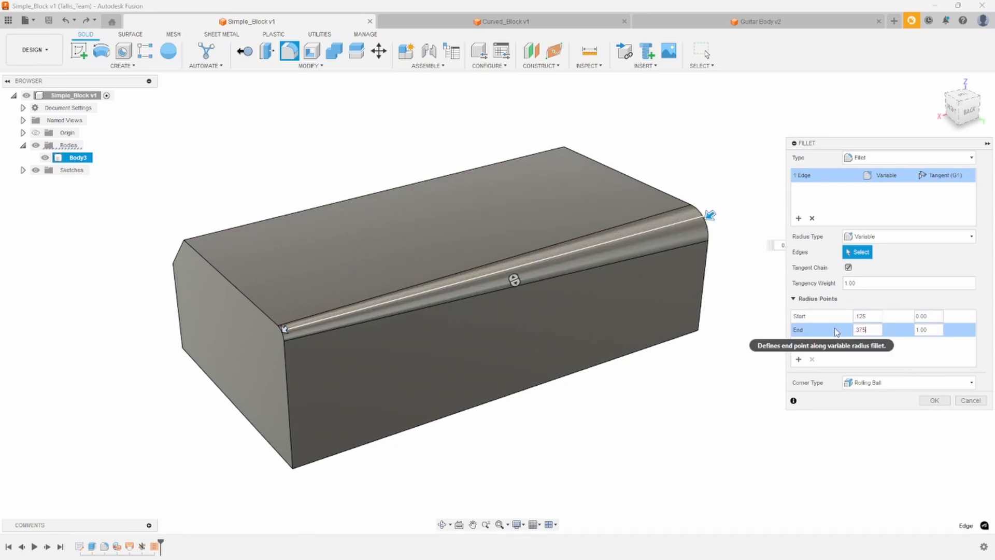
shift+middle_drag(648, 306, 243, 355)
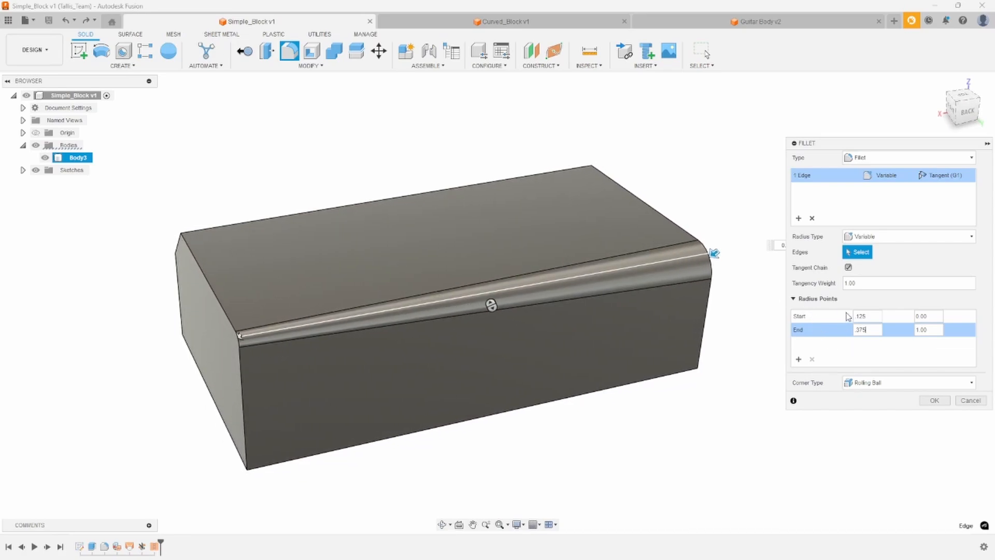
click(934, 400)
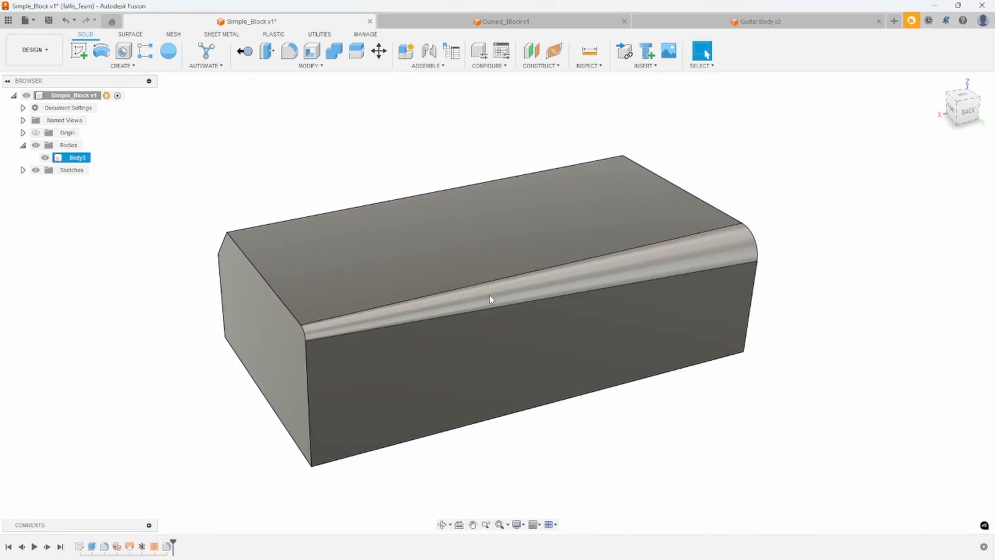
Step: Using the surface tools, delete the variable fillet's face from the block and inspect the open body
click(131, 35)
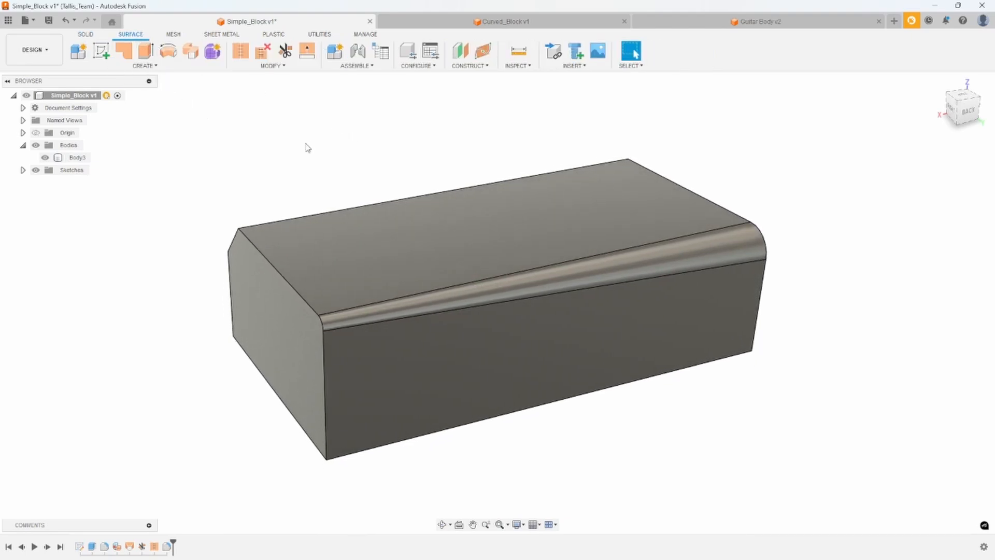
click(437, 302)
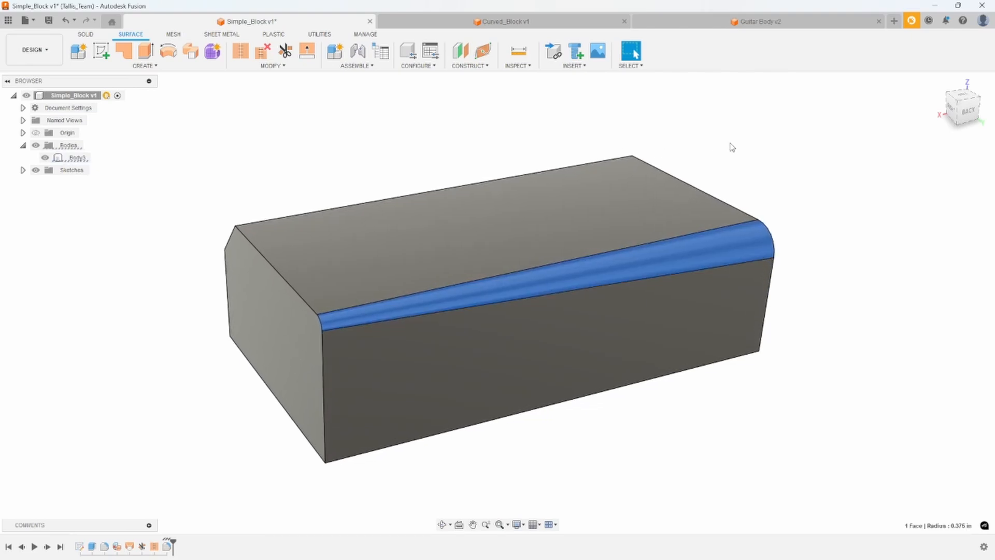
key(Delete)
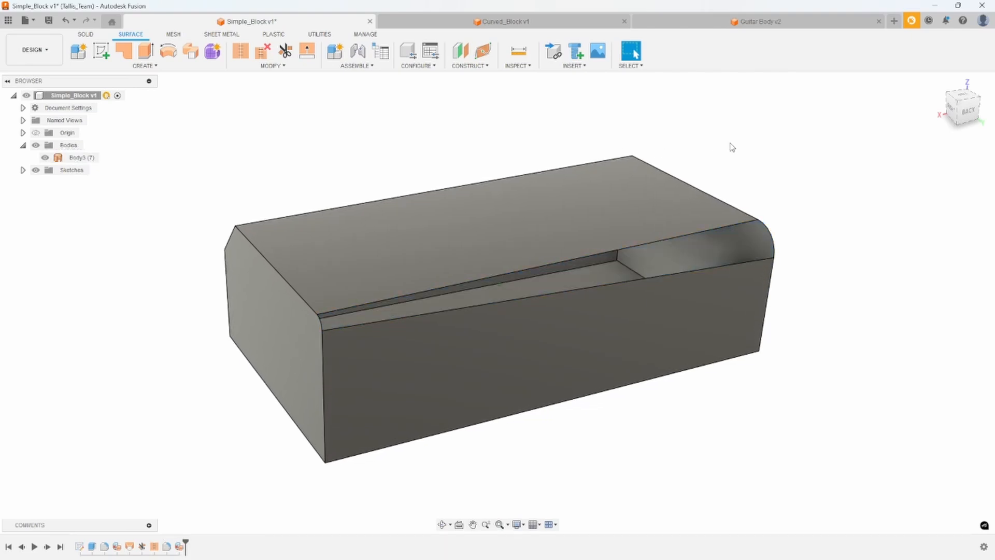
shift+middle_drag(731, 147, 289, 235)
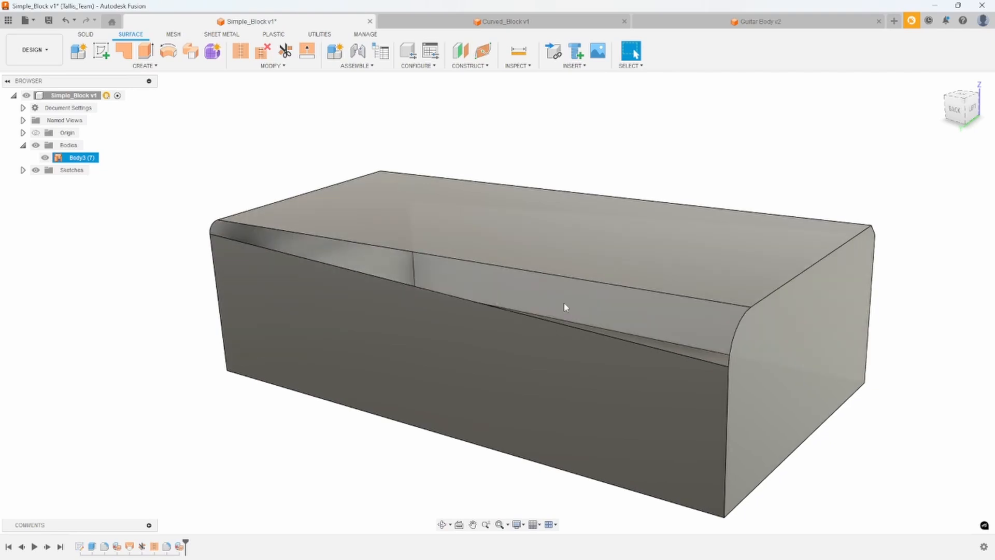
shift+middle_drag(749, 314, 711, 309)
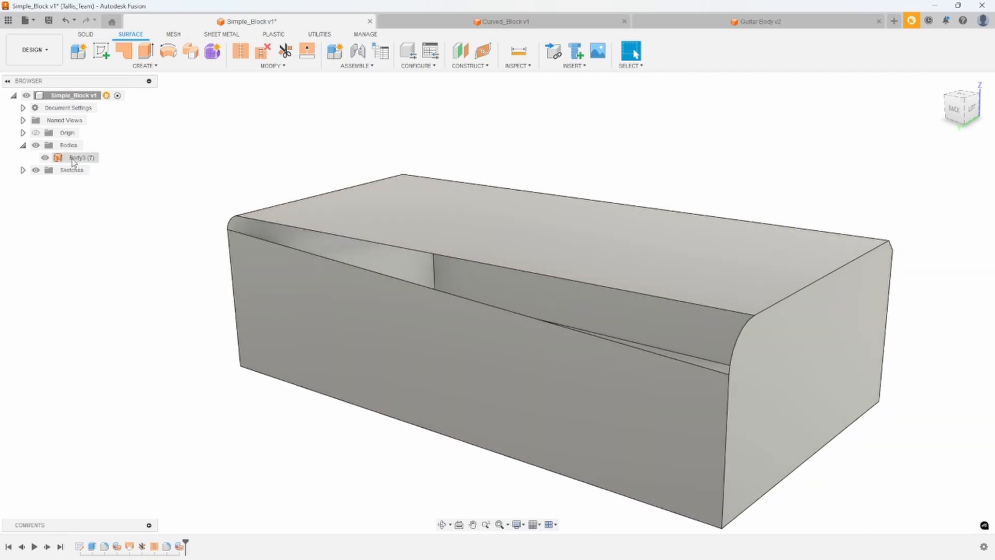
Step: Undo the deletion of the fillet face, and delete that same face again
click(66, 19)
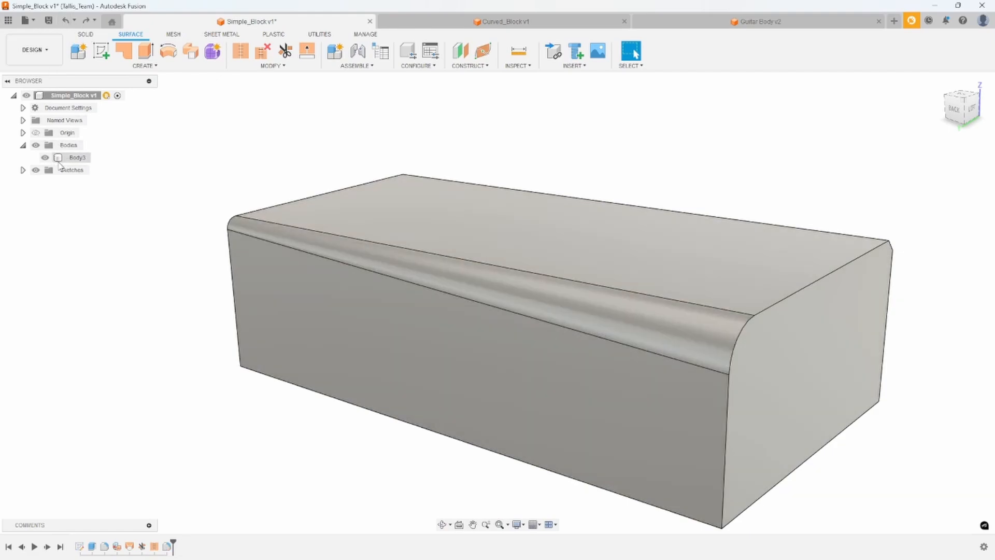
click(69, 160)
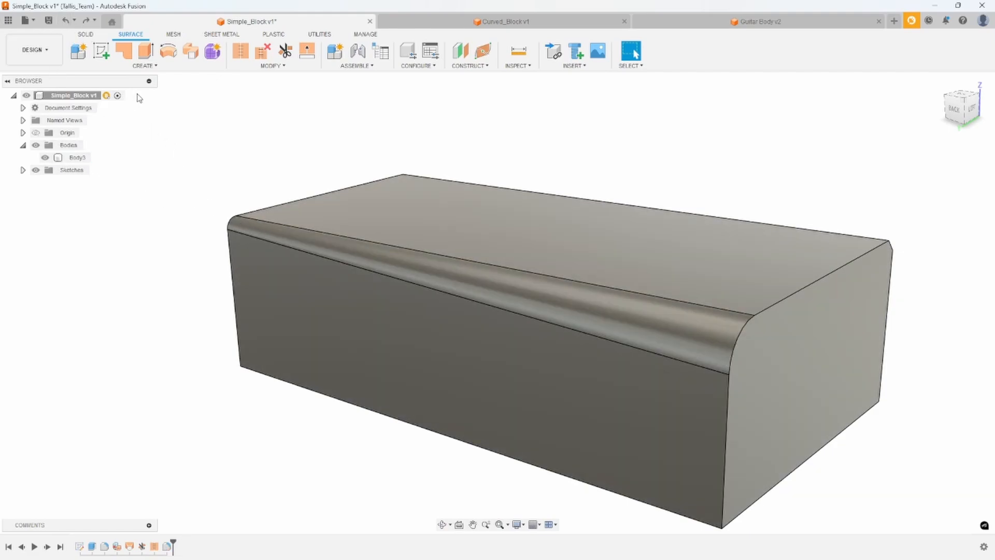
click(232, 220)
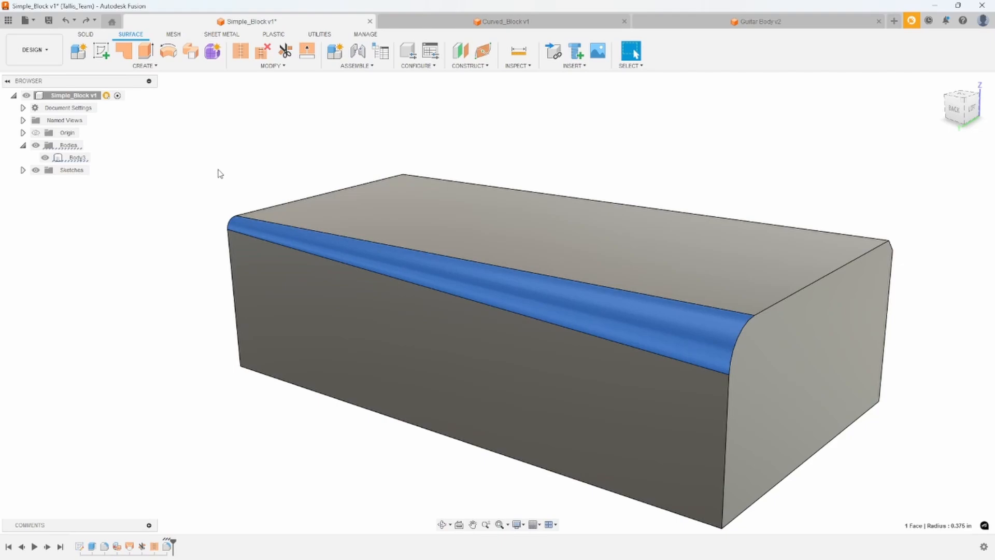
key(Delete)
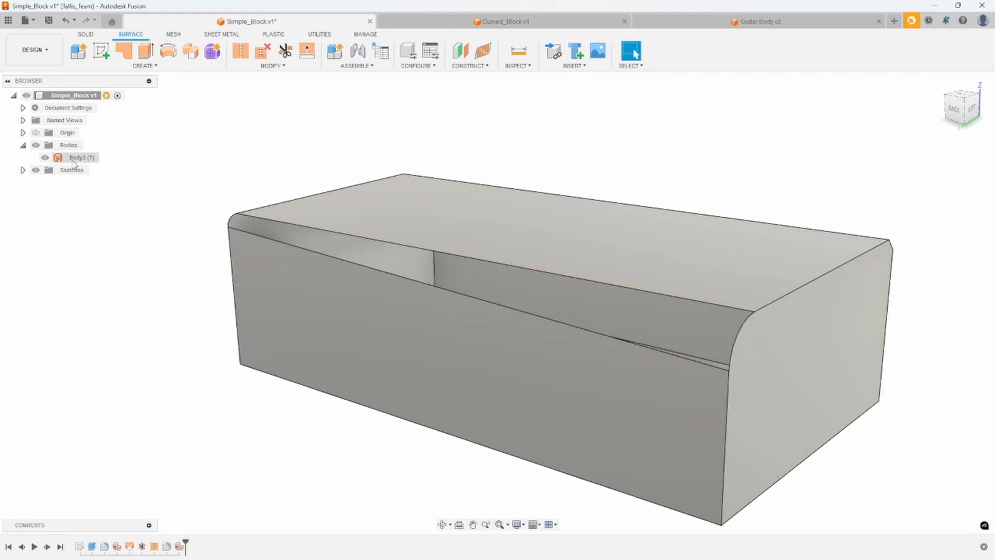
Step: Loft a new surface body across the opening, using its long upper and lower edges as the two profiles
scroll(165, 161, up, 1)
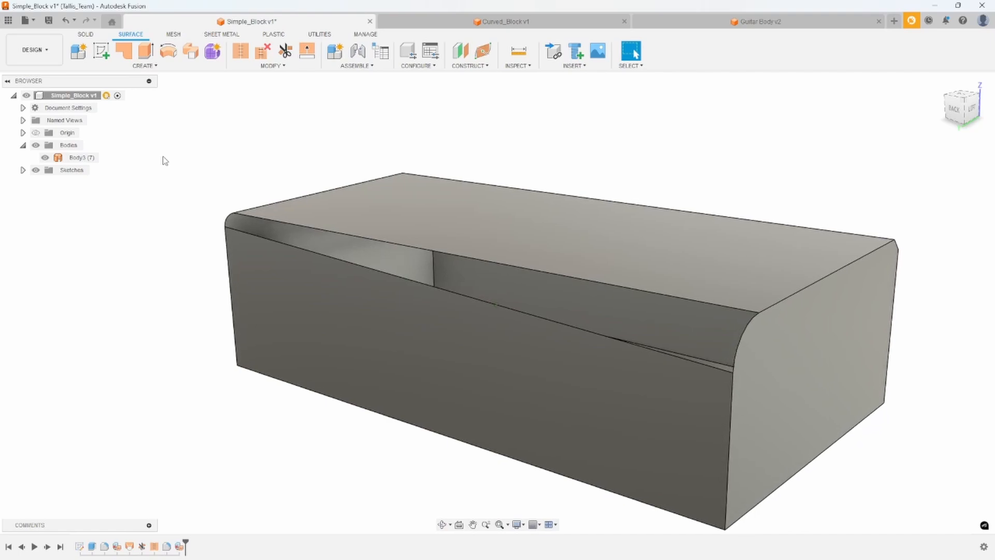
scroll(178, 152, up, 1)
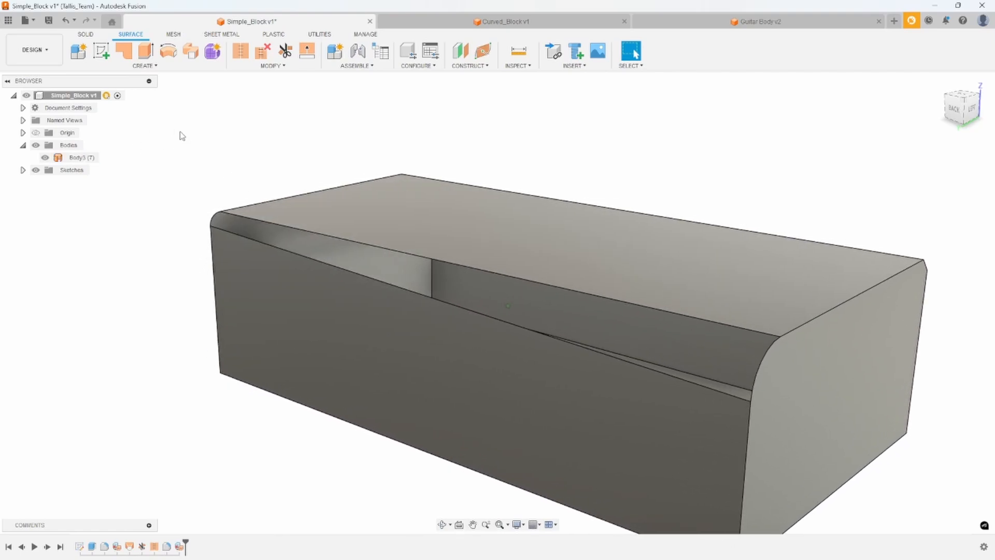
click(145, 65)
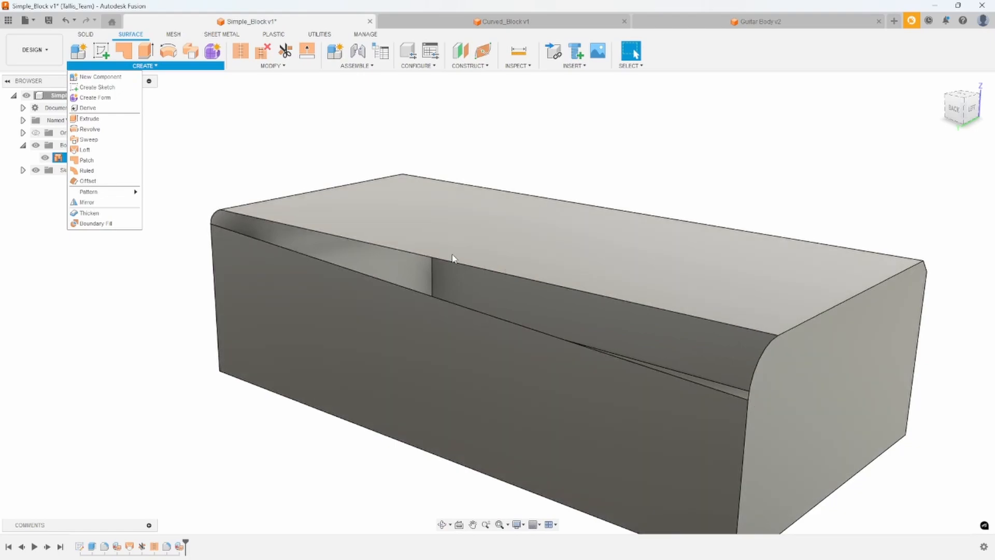
click(96, 152)
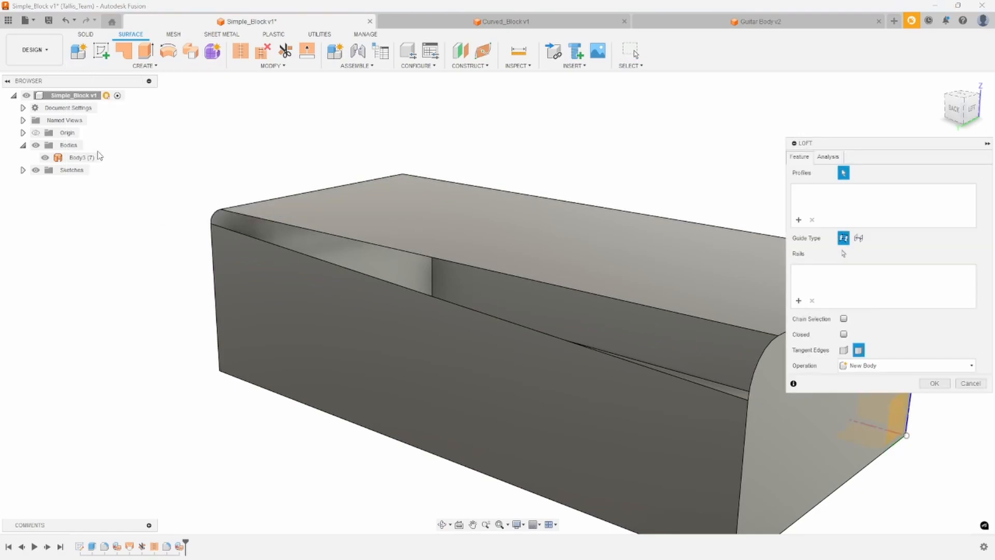
shift+middle_drag(329, 95, 348, 177)
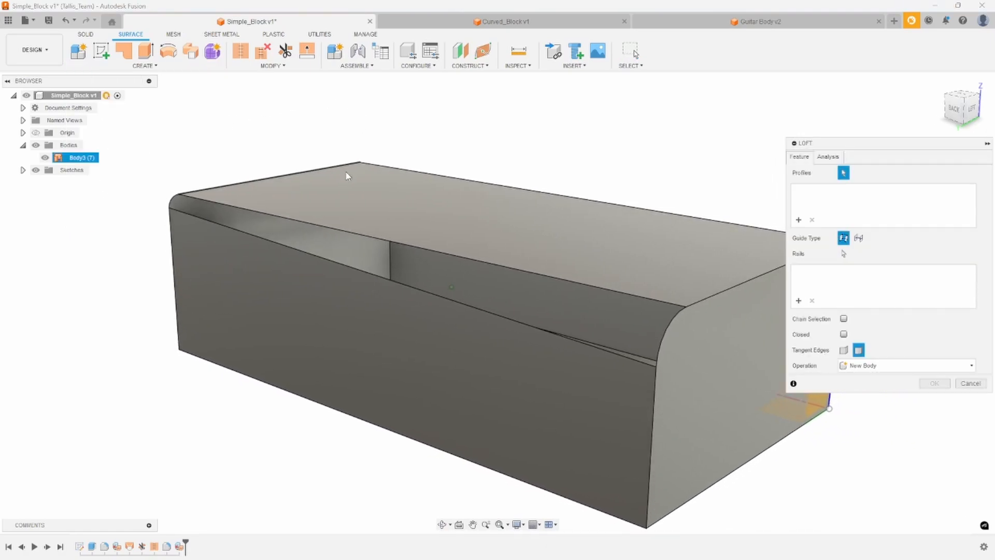
click(314, 229)
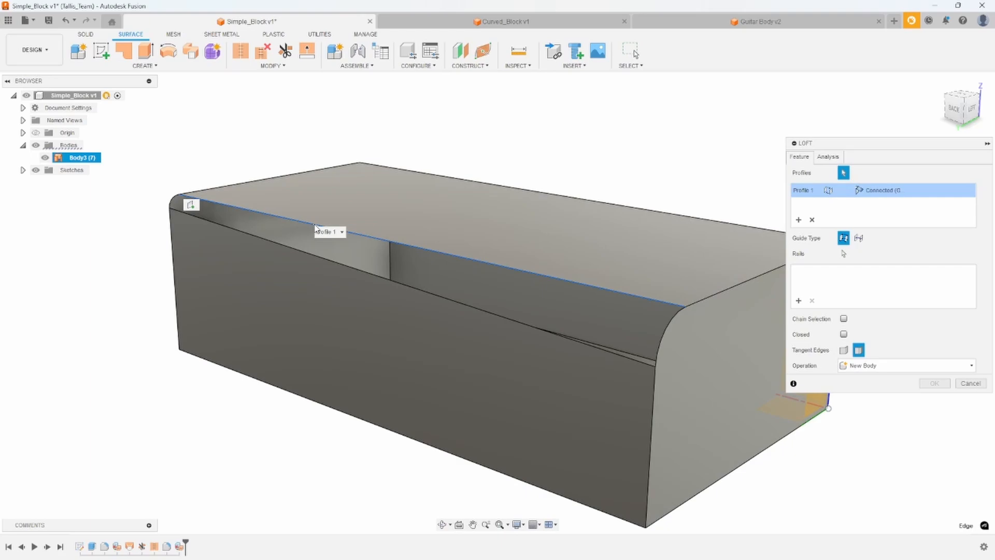
click(297, 250)
shift+middle_drag(380, 227, 359, 232)
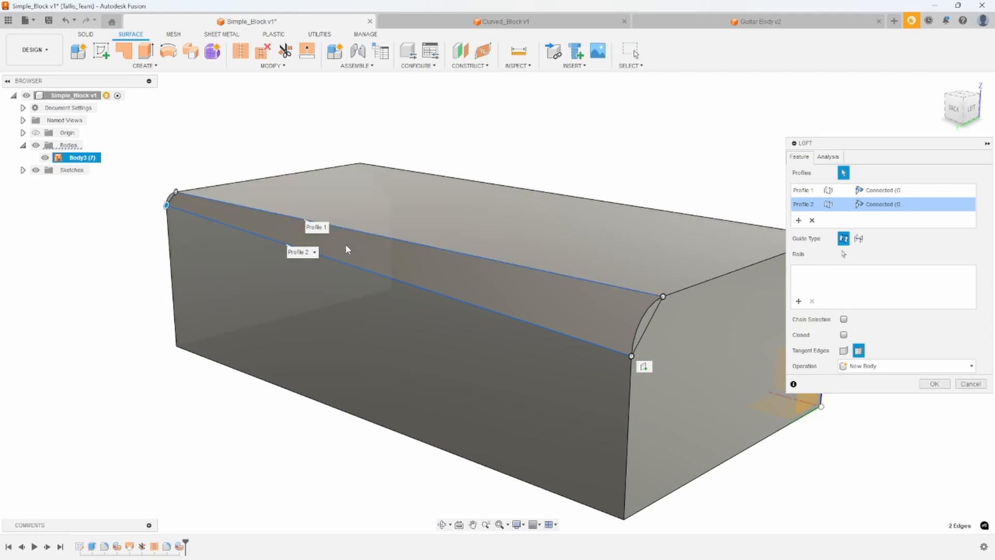
shift+middle_drag(461, 107, 391, 227)
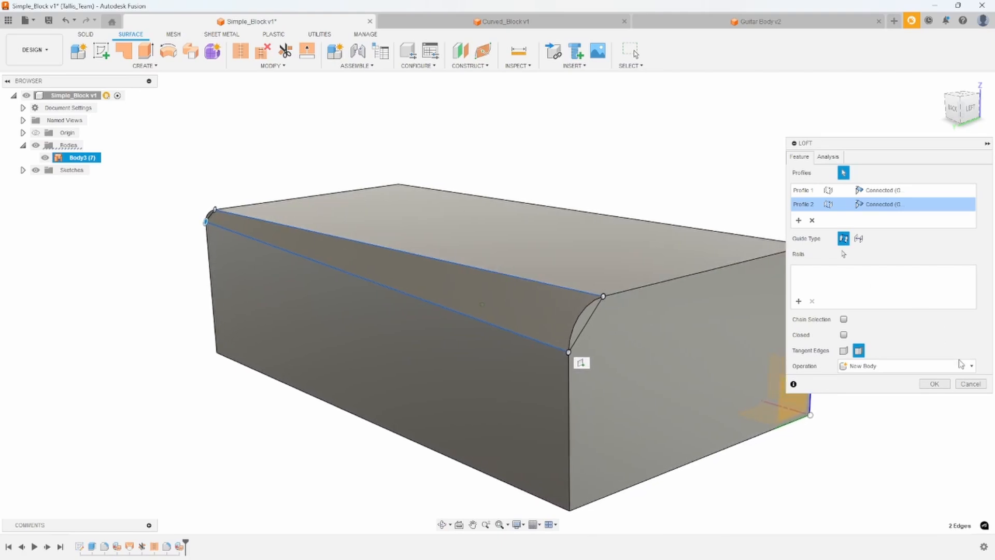
click(934, 383)
click(300, 179)
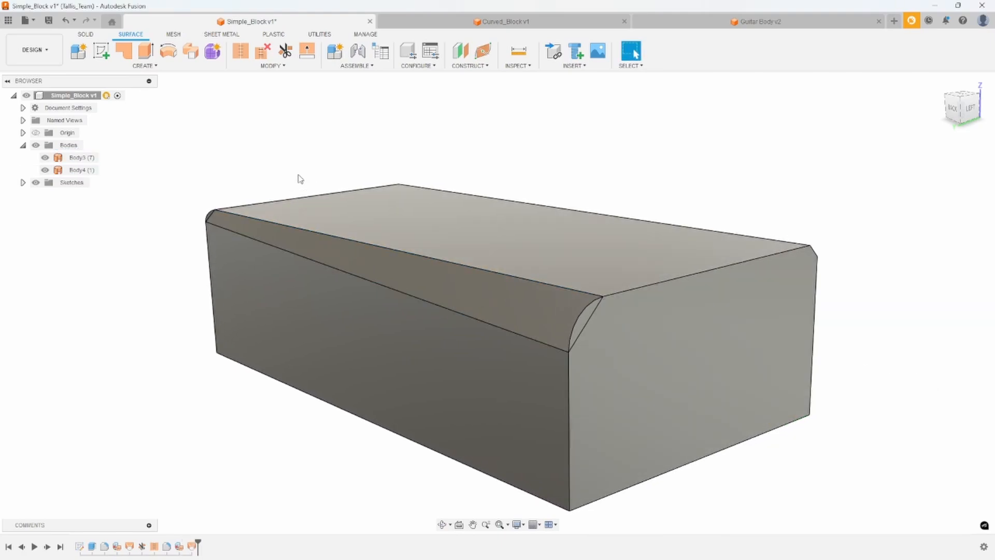
click(52, 171)
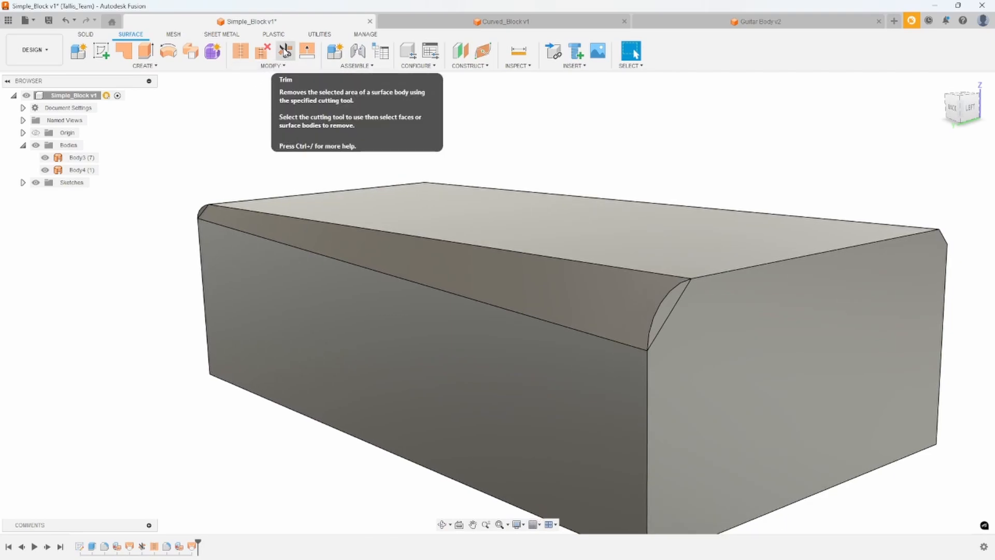
Step: Trim away the leftover slivers at both ends of the block using the lofted surface as trim tool, and check the trimmed bodies
click(284, 51)
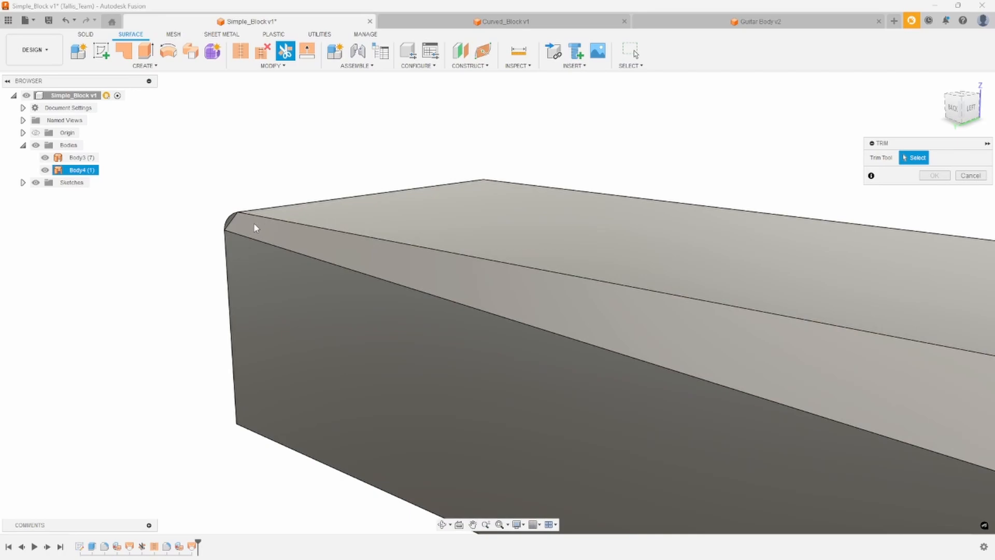
click(254, 224)
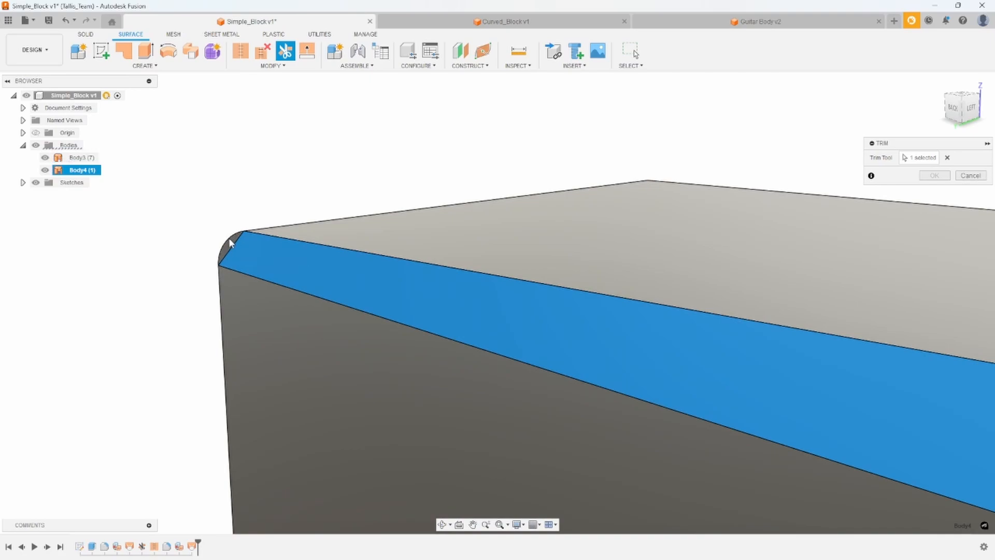
click(231, 246)
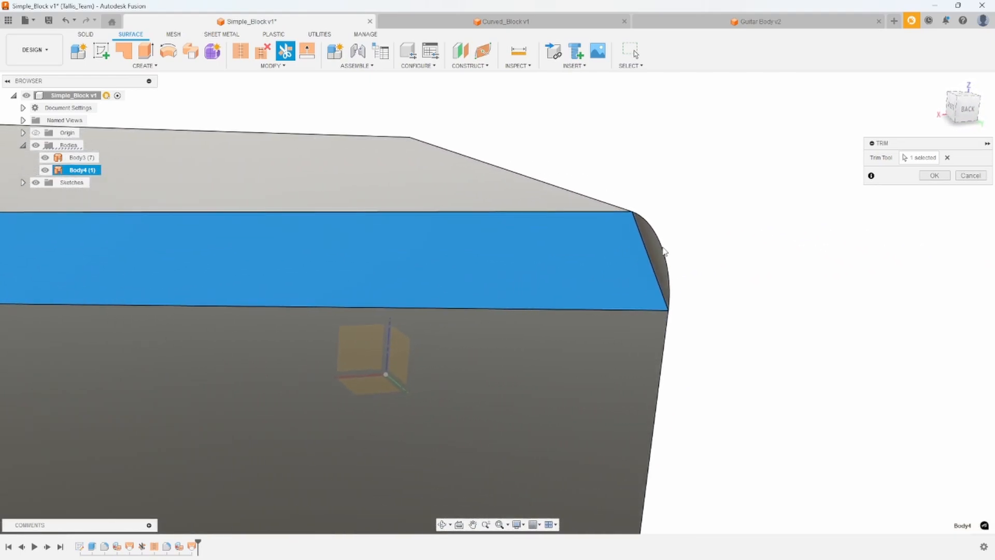
click(657, 247)
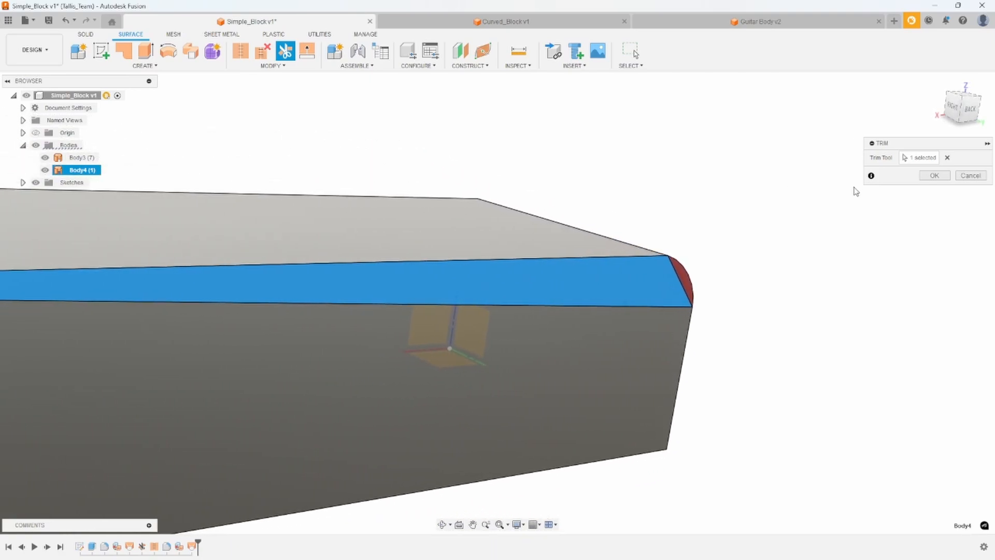
click(933, 177)
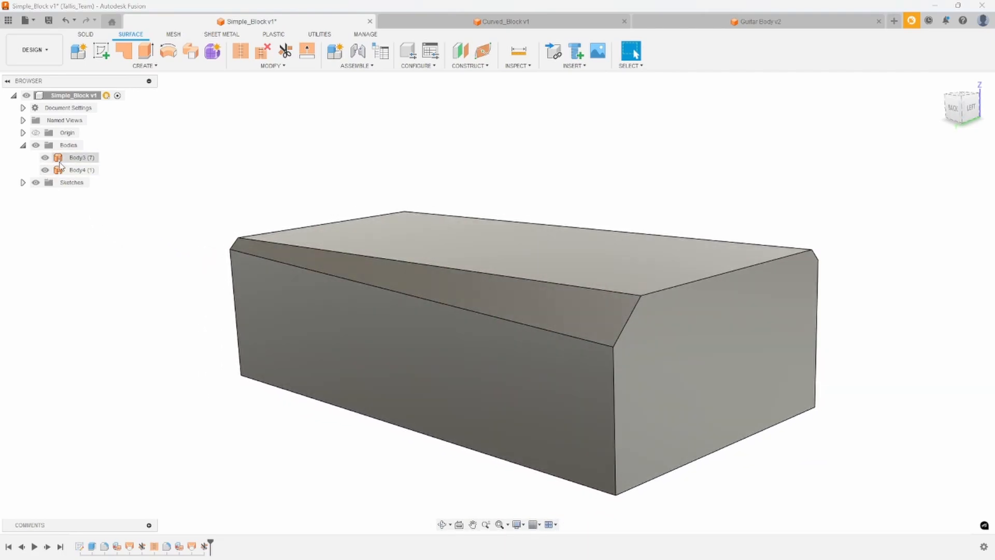
click(46, 158)
click(45, 158)
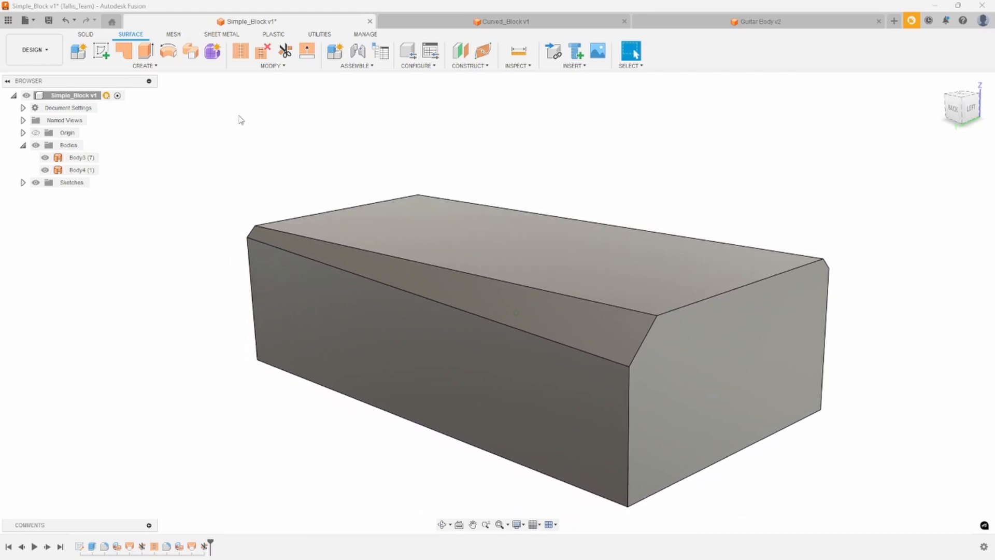
Step: Stitch the block's surface body and the lofted surface into a new body with a 0.004 in tolerance, and inspect it from both ends
click(241, 52)
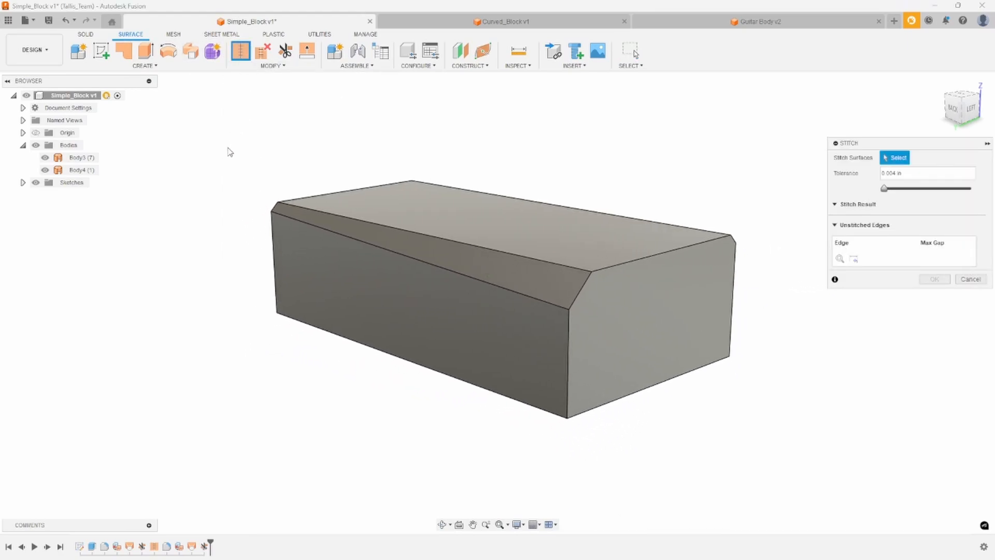
drag(228, 148, 777, 469)
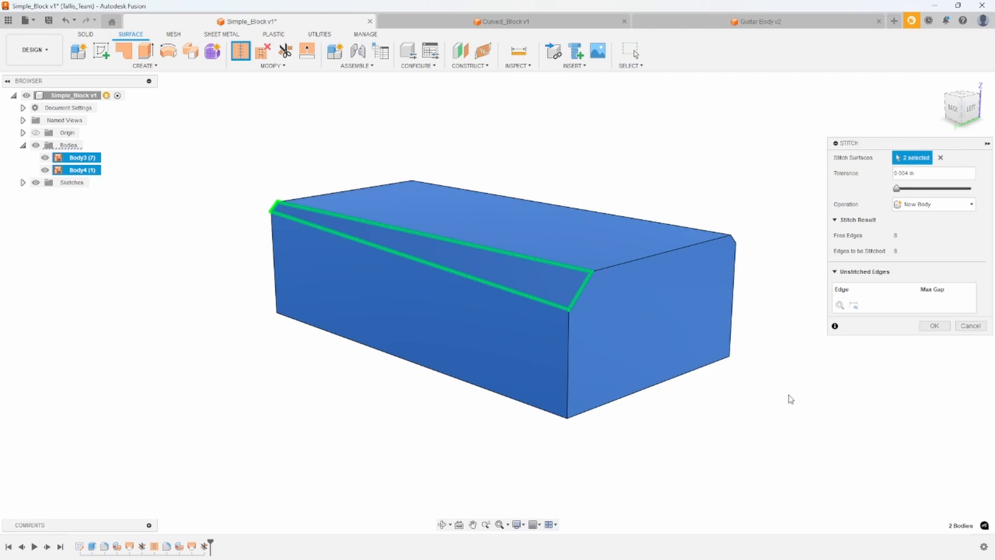
click(935, 325)
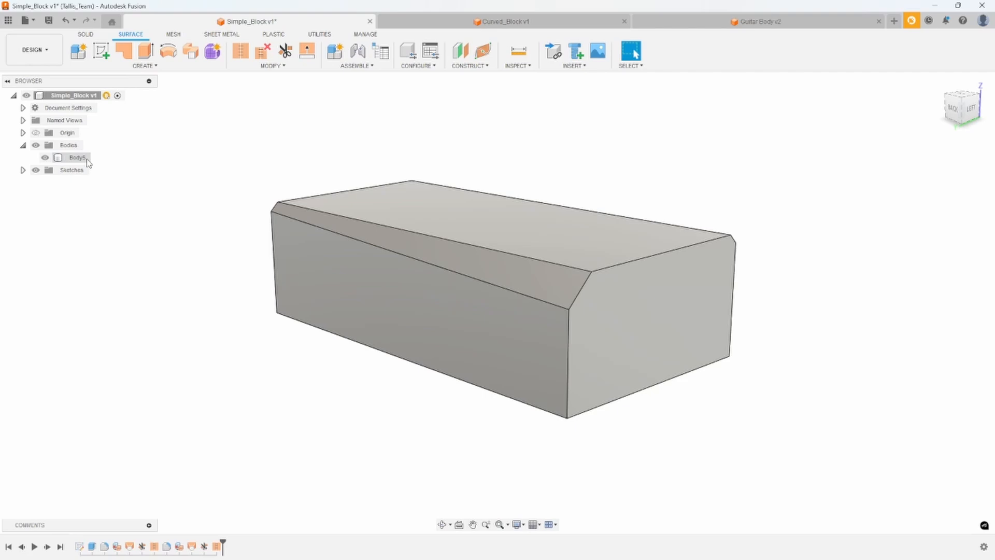
click(88, 162)
shift+middle_drag(244, 197, 572, 281)
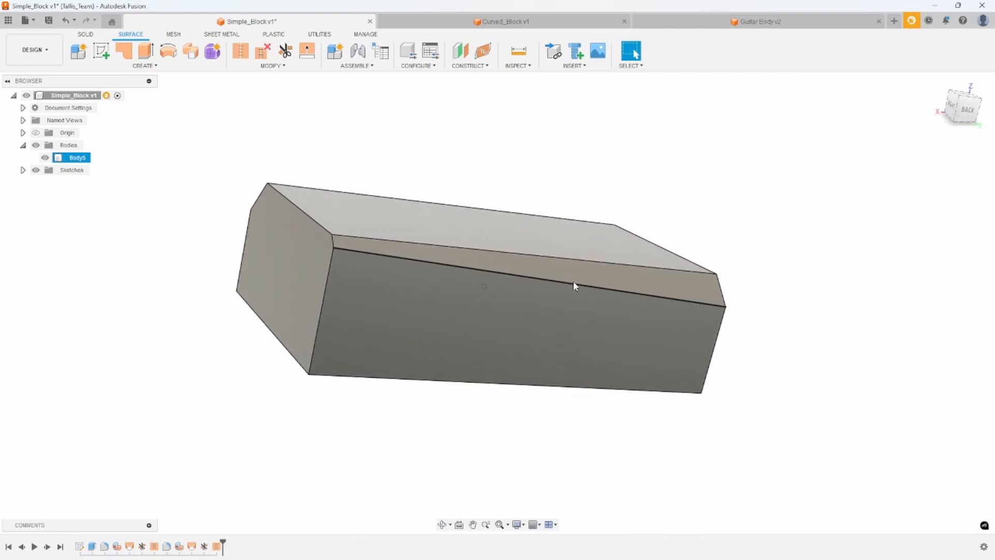
click(158, 112)
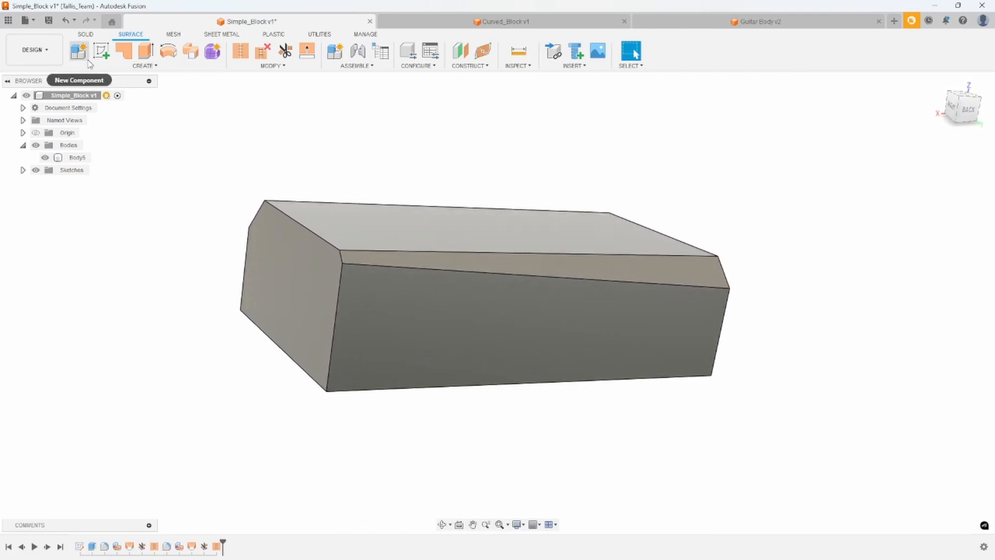
Step: Undo the stitch, the trim, the loft, the face deletion and the variable fillet on the block
click(66, 21)
click(66, 22)
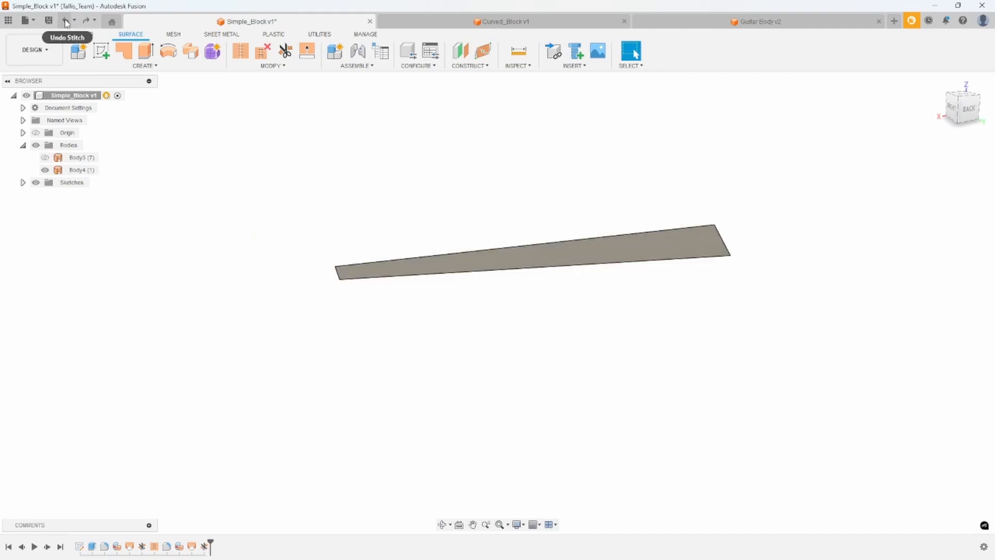
click(66, 22)
click(66, 22)
click(66, 22)
click(66, 22)
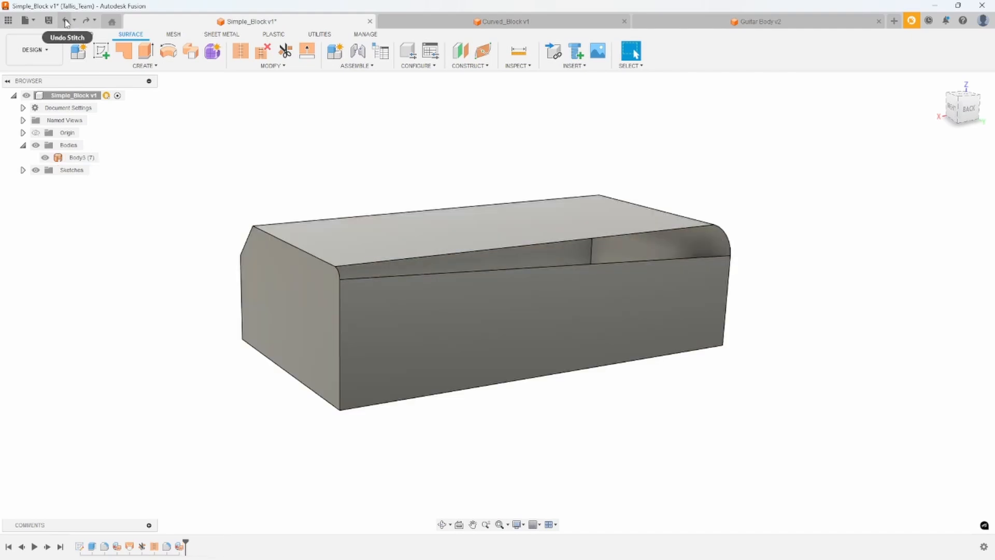
click(66, 22)
click(66, 22)
shift+middle_drag(233, 132, 284, 152)
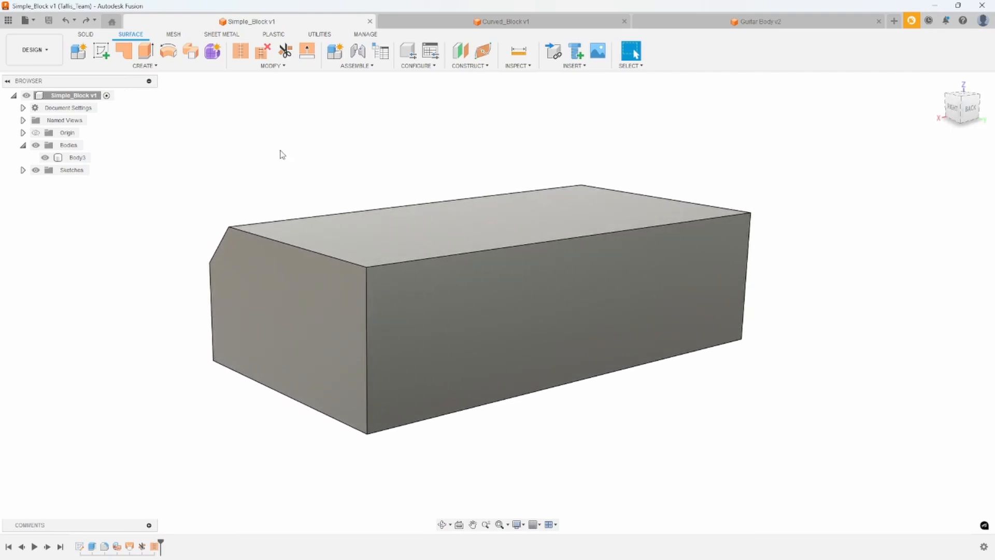
shift+middle_drag(280, 150, 291, 152)
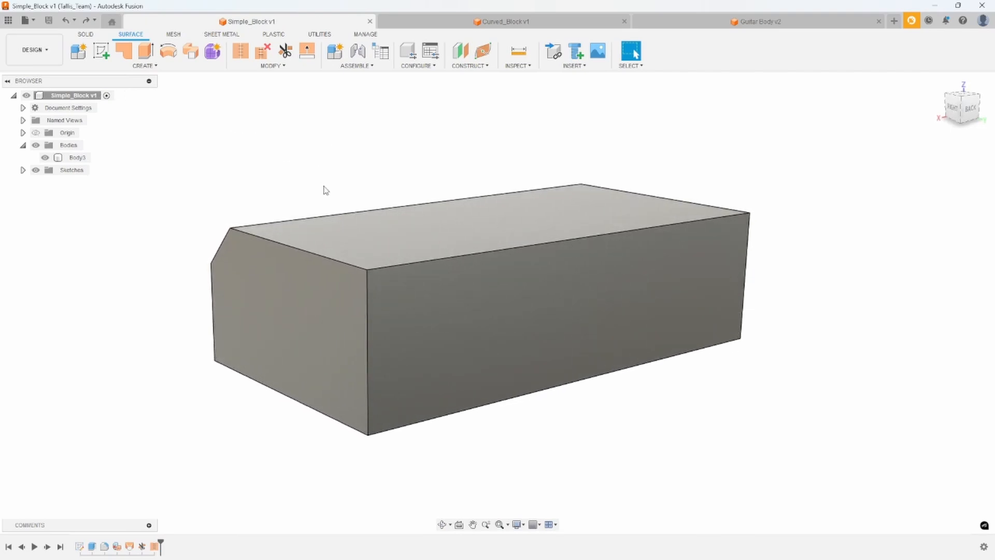
Step: Construct a plane along the block's unchamfered long upper edge, at proportional distance 0.00 from its start
click(86, 34)
scroll(277, 147, up, 2)
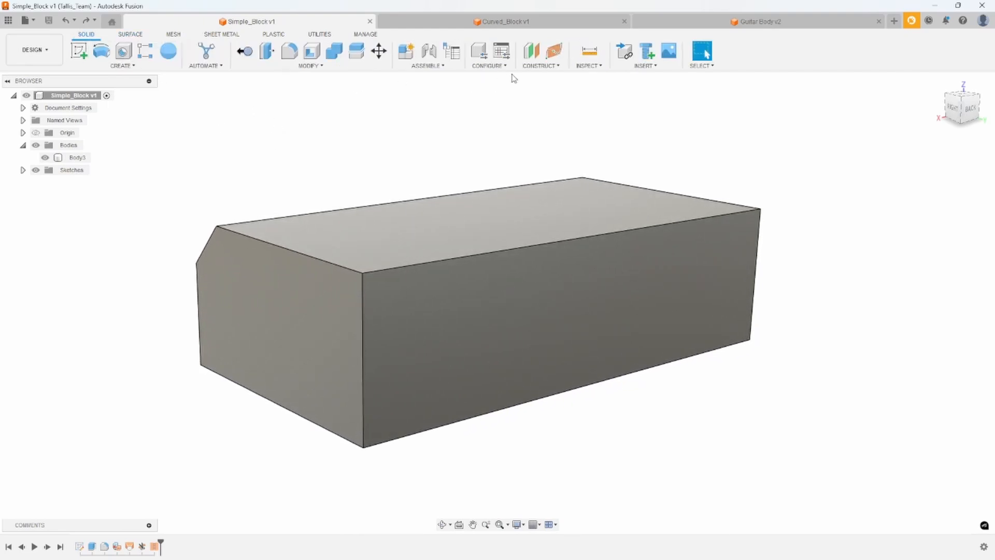
click(540, 66)
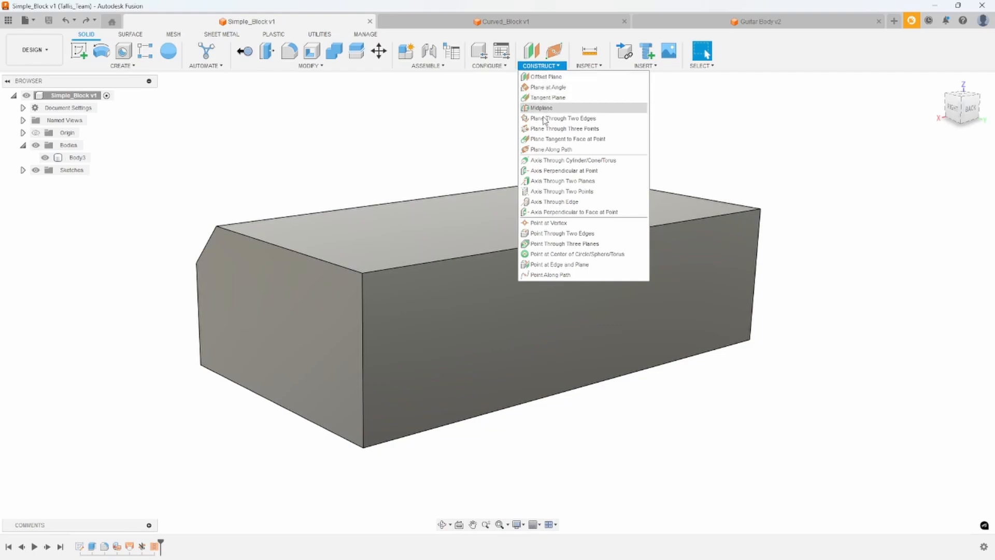
click(542, 150)
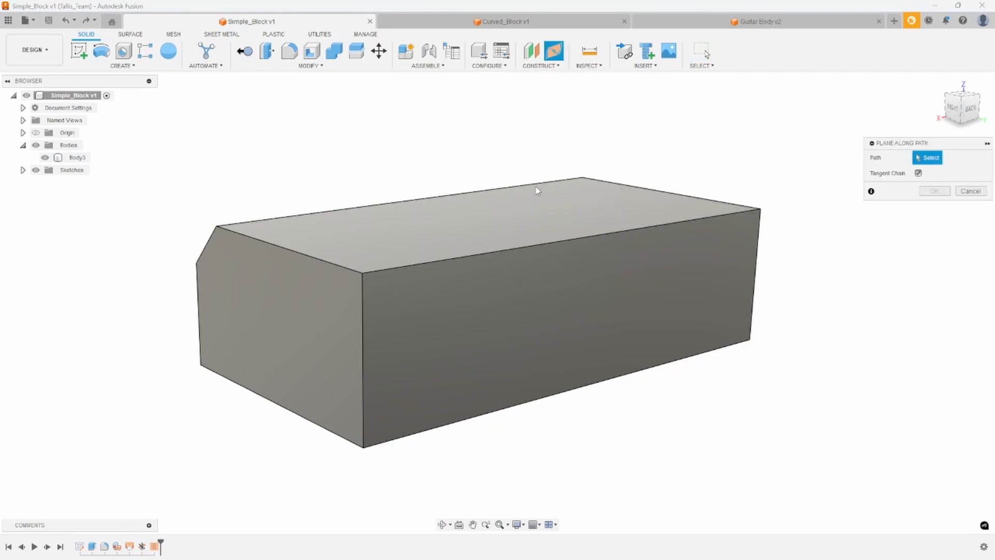
click(500, 254)
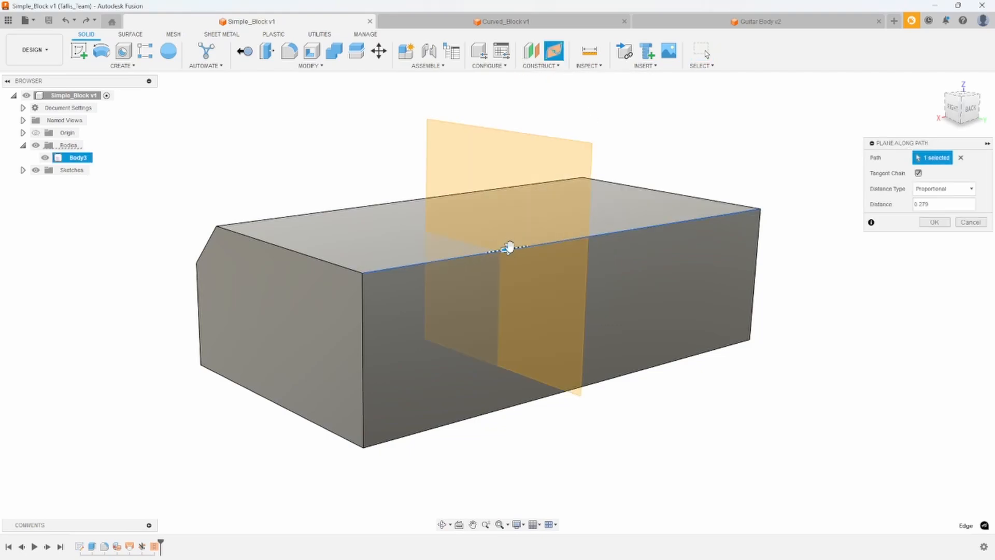
drag(506, 250, 374, 270)
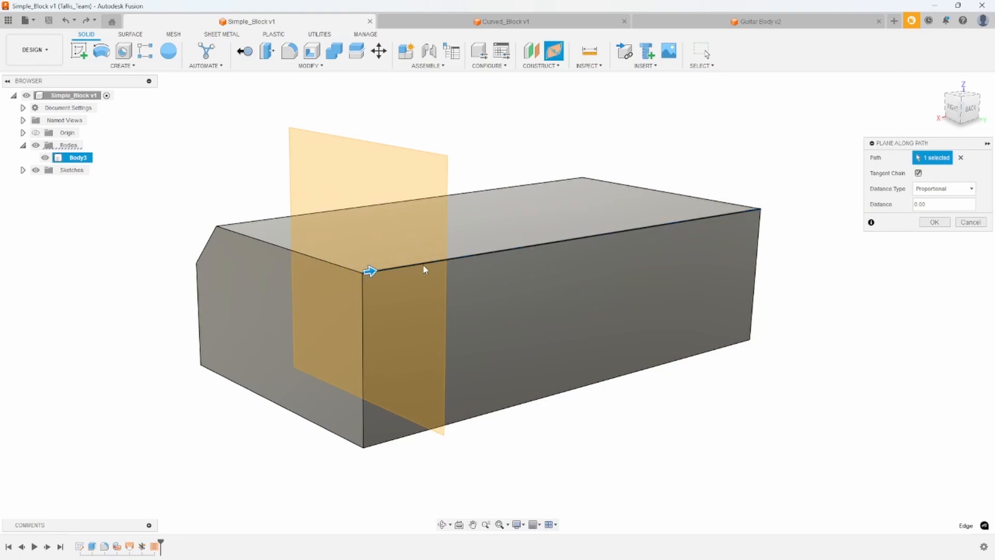
click(936, 226)
Step: Create a sketch on the new construction plane and orient the view square to the block's end face
shift+middle_drag(497, 212, 559, 185)
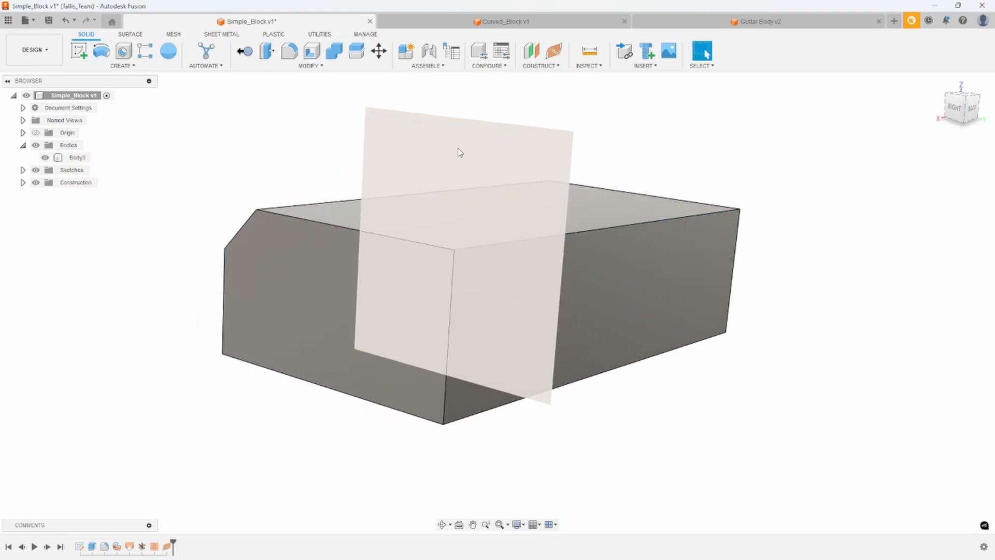
right_click(458, 149)
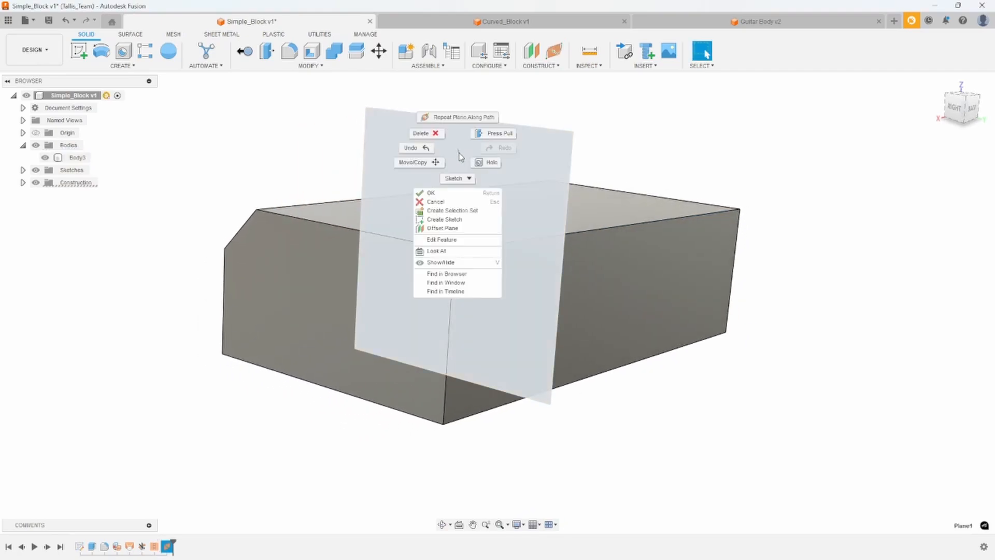
click(456, 221)
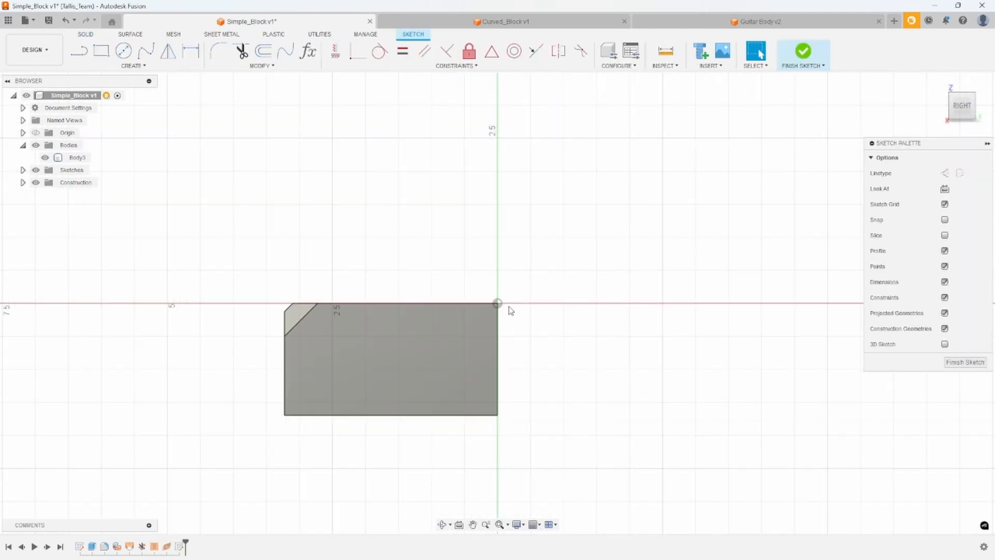
mouse_move(575, 291)
shift+middle_down()
mouse_move(562, 282)
mouse_move(306, 384)
shift+middle_up()
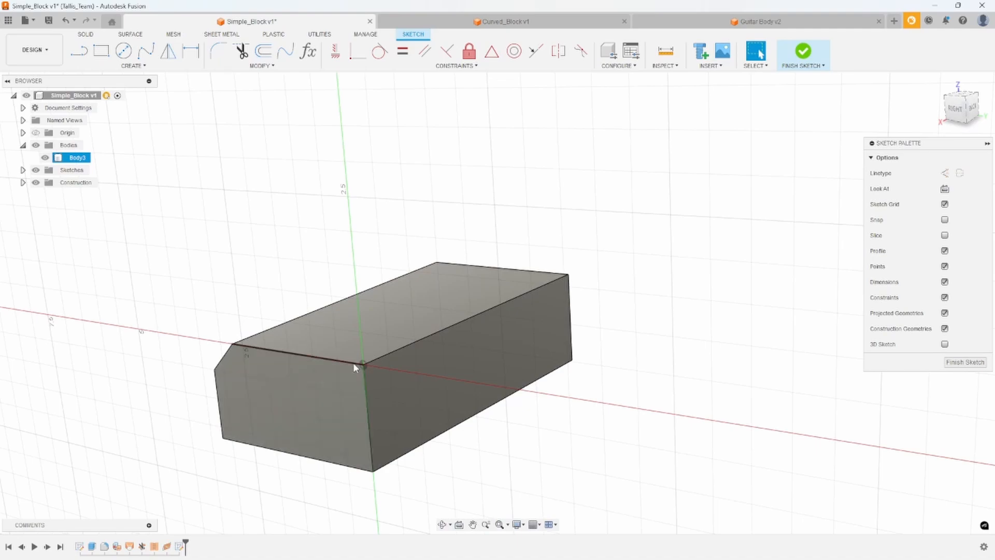
click(497, 225)
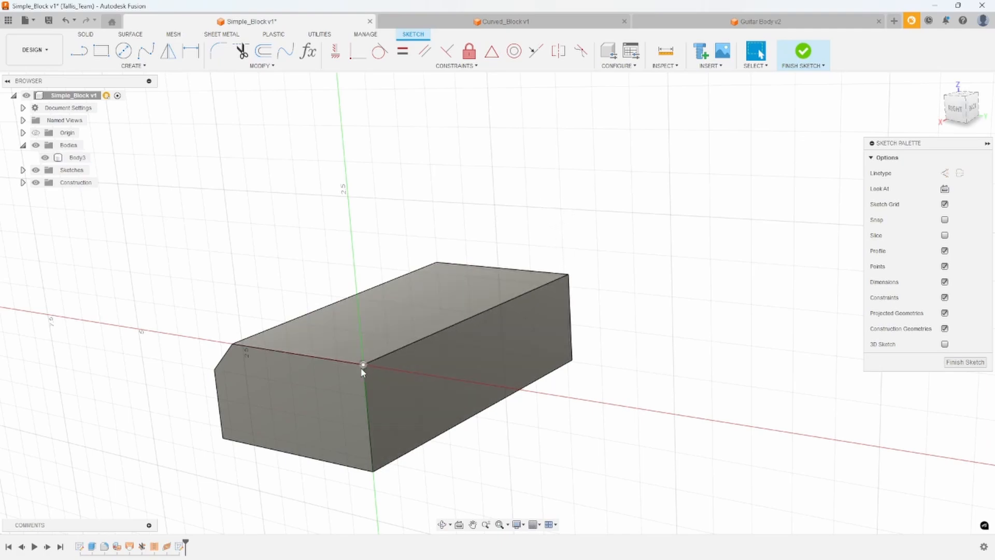
scroll(478, 402, up, 3)
shift+middle_drag(476, 400, 874, 109)
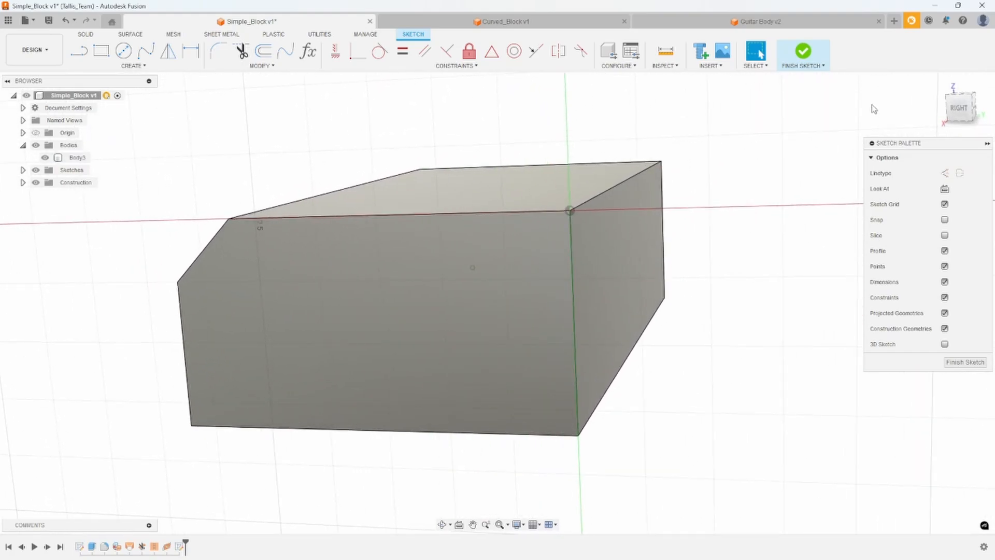
click(959, 108)
scroll(701, 135, up, 5)
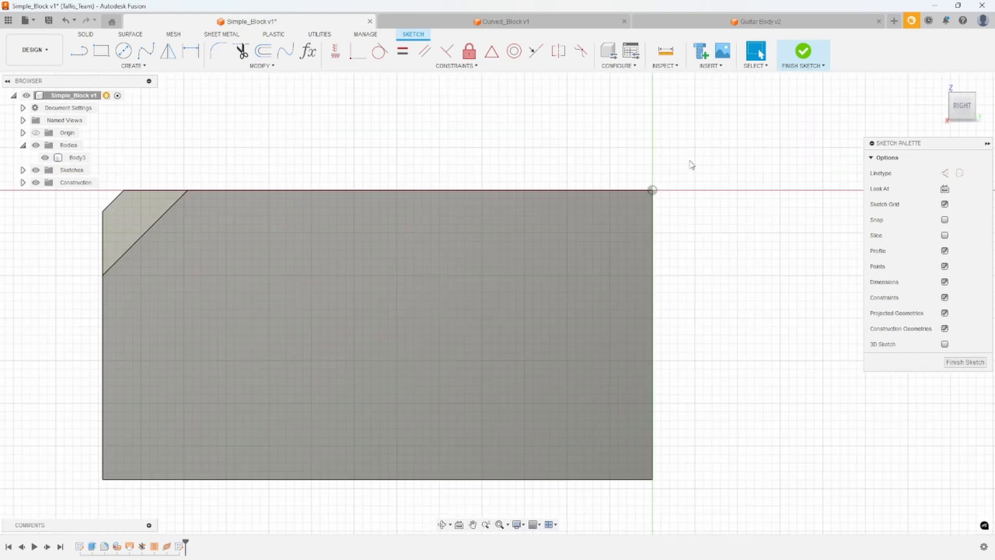
Step: Project the block's end face into the sketch with the projection link kept on
key(p)
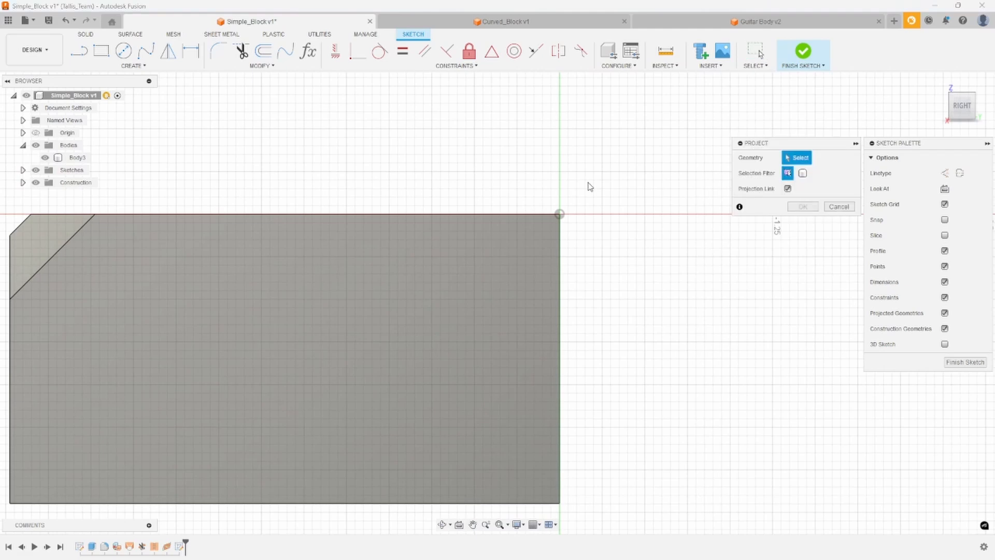
click(541, 235)
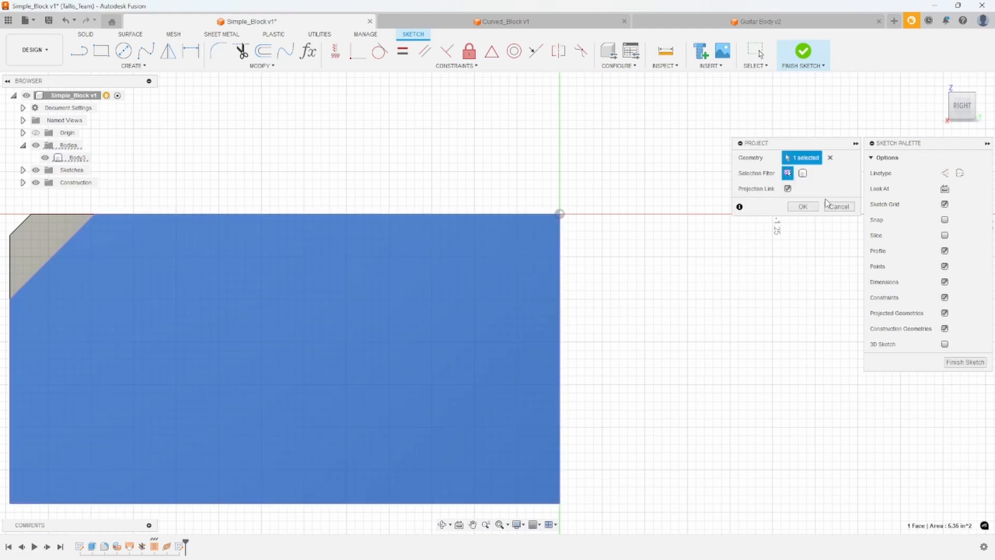
click(803, 207)
Step: Sketch a diagonal line about 0.26 in long across the unchamfered upper corner, from the projected upper edge to the vertical edge
click(79, 50)
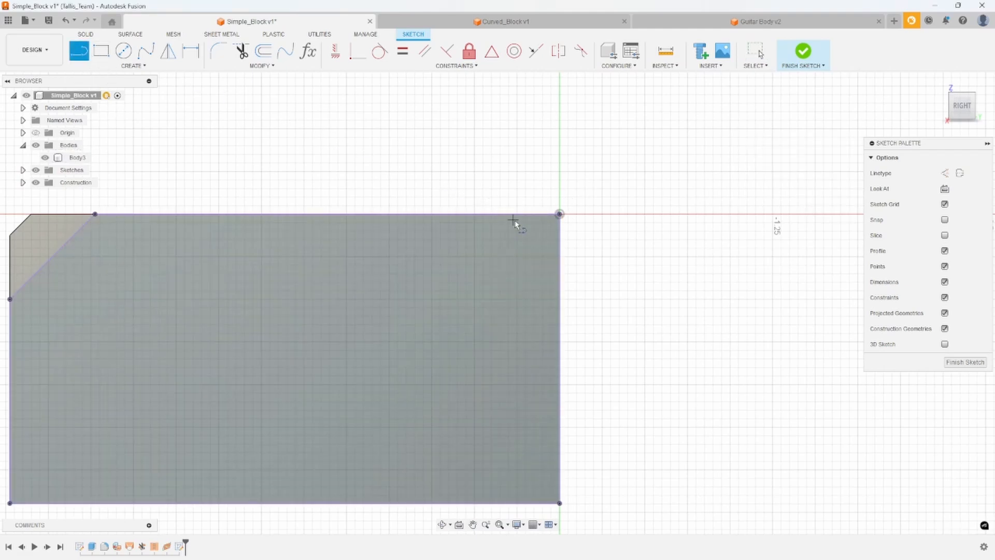
click(533, 214)
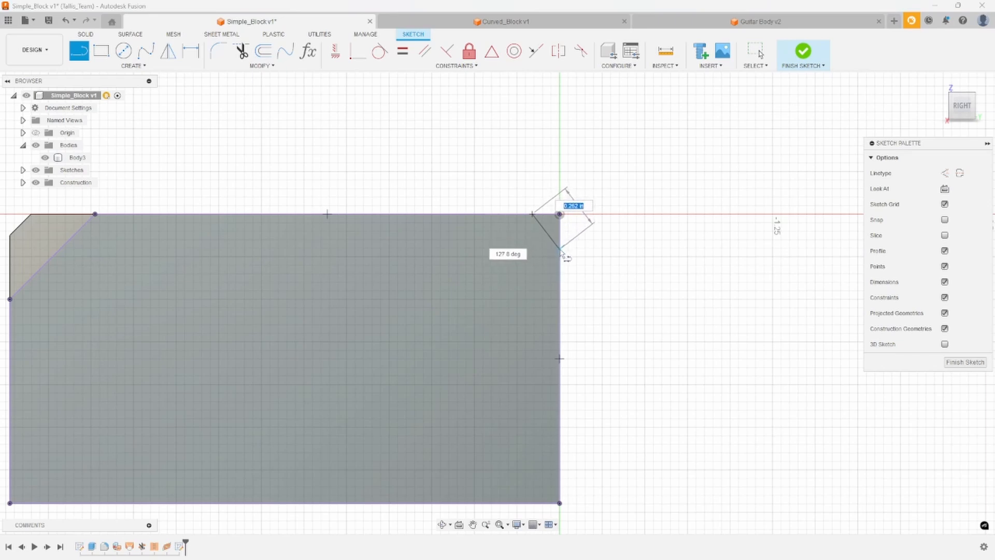
double_click(559, 250)
Step: Dimension the horizontal distance from the projected corner to the diagonal line's upper endpoint as 0.25 in
key(d)
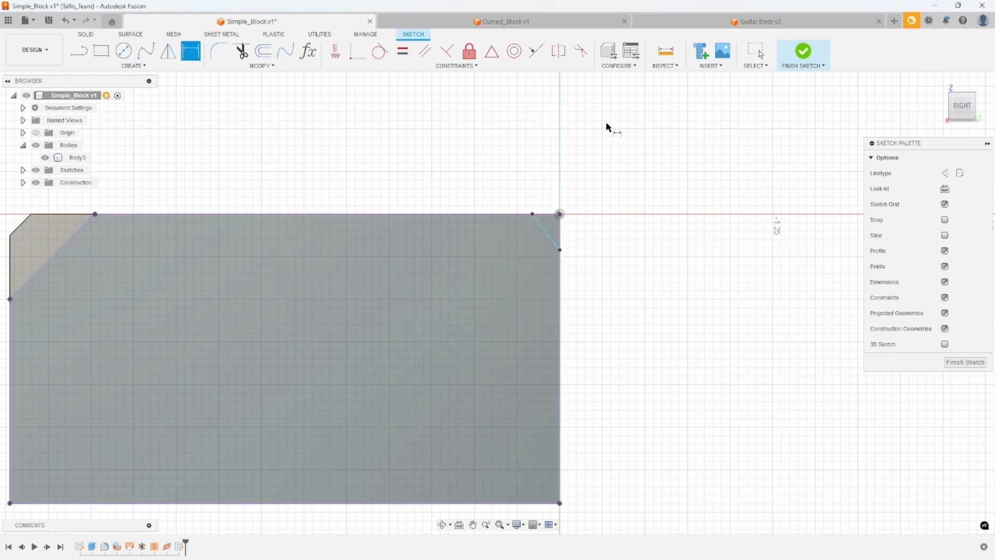
click(559, 214)
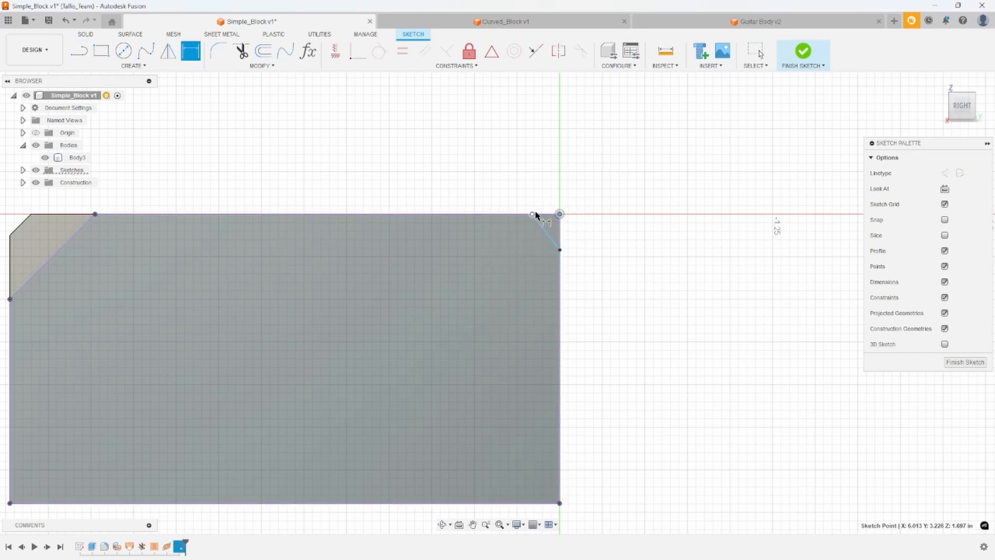
click(532, 214)
click(554, 188)
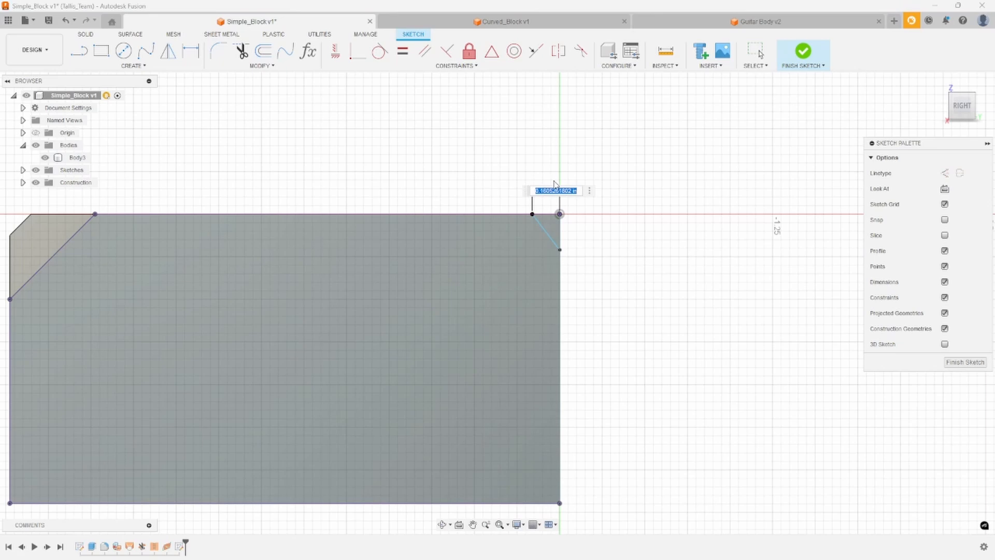
key(BackSpace)
text(.25)
key(Return)
scroll(552, 184, up, 5)
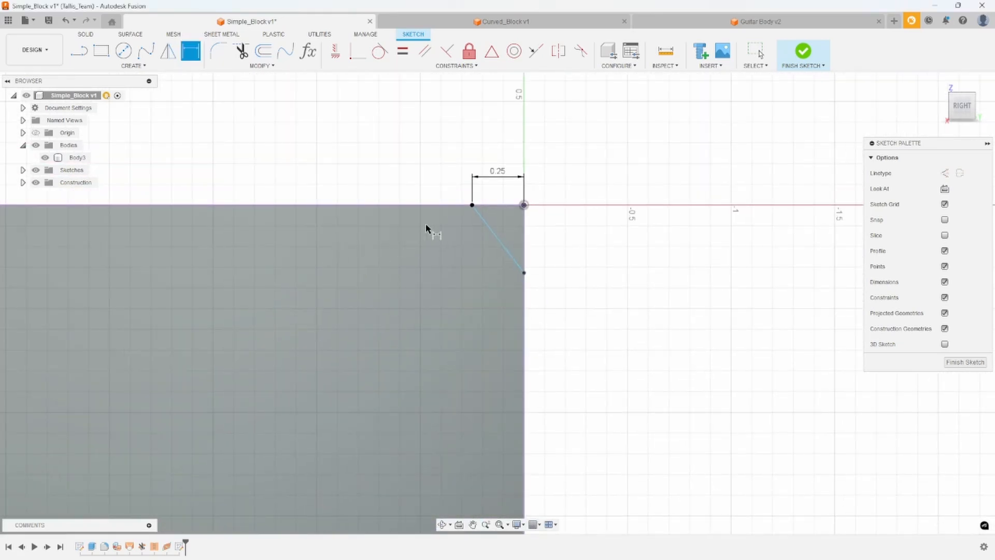
Step: Dimension the vertical distance from the projected corner to the diagonal's lower endpoint, linked to the 0.25 in horizontal dimension, and finish the sketch
click(524, 205)
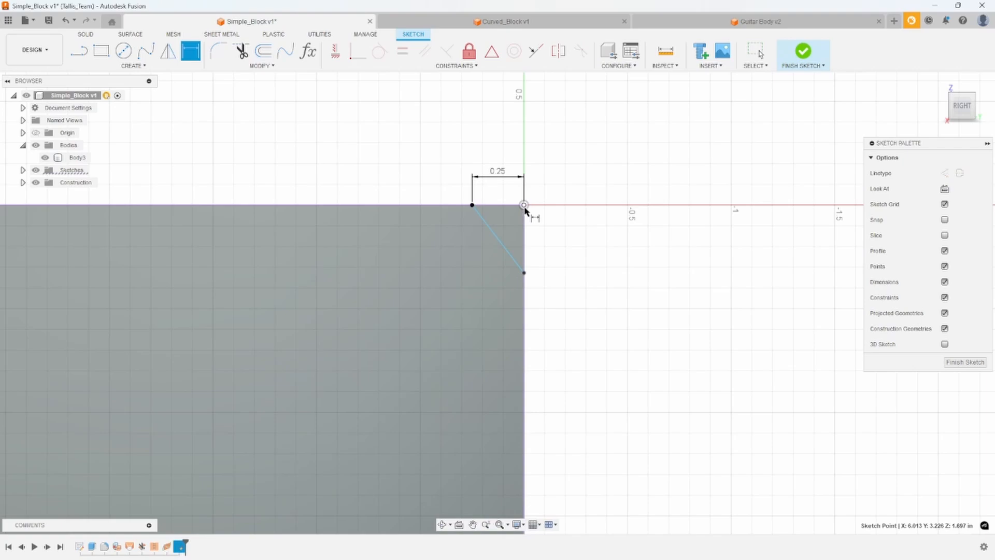
click(524, 273)
click(551, 243)
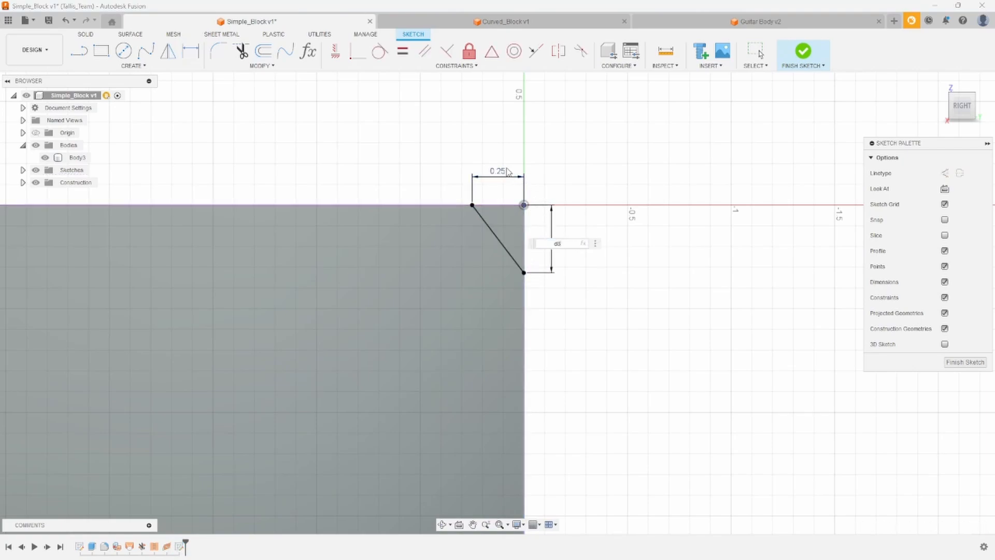
text(d8)
key(Return)
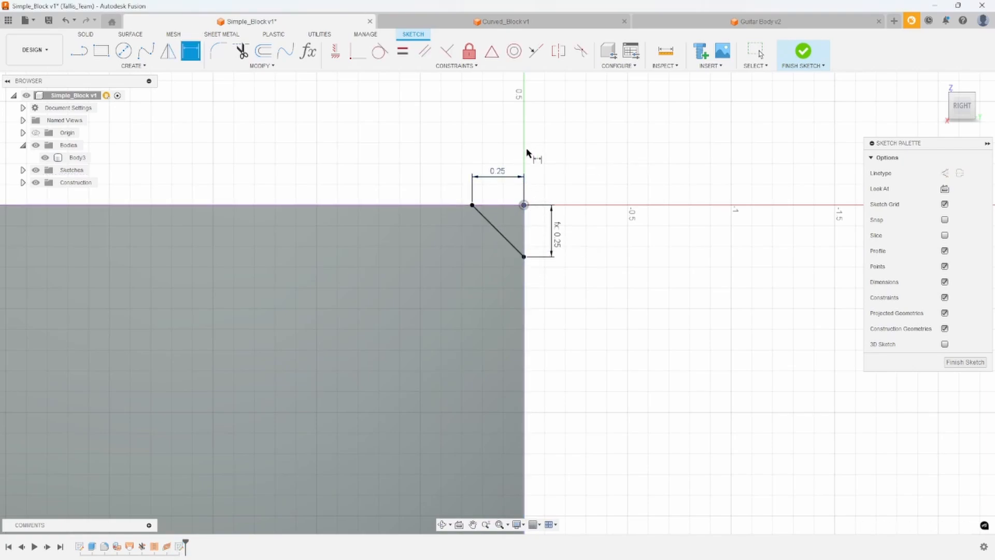
click(804, 52)
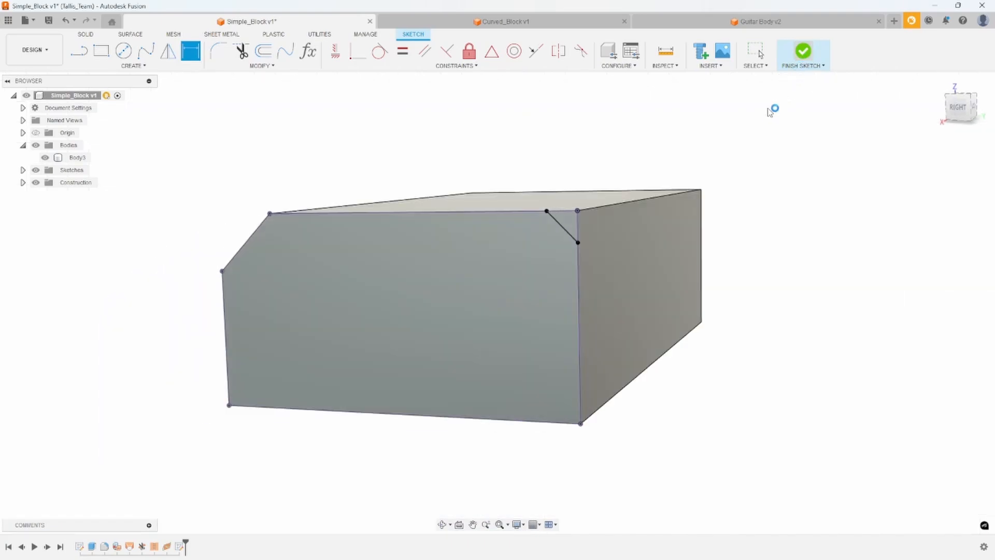
Step: Set up a single-path Sweep that cuts the triangular corner profile along the block's long upper edge
scroll(493, 135, up, 5)
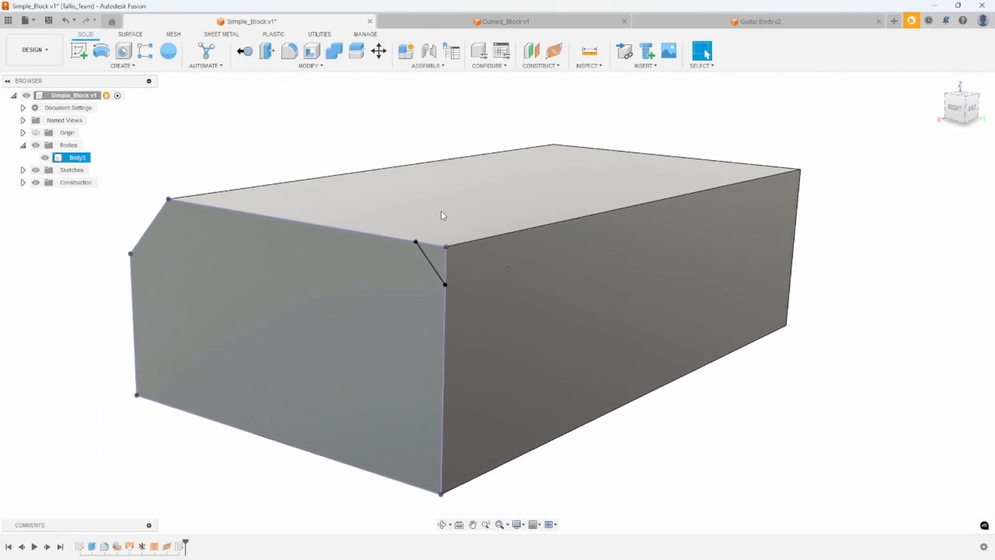
click(127, 67)
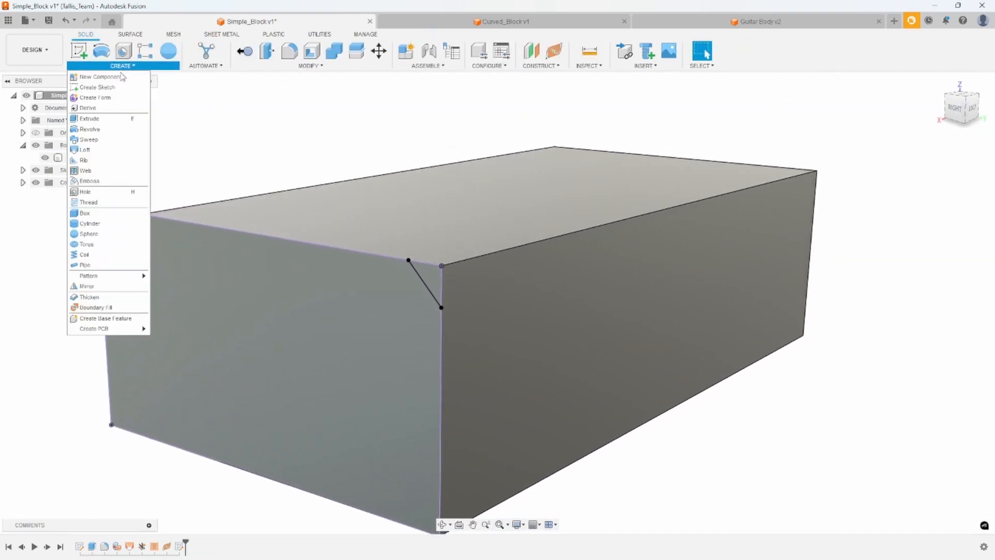
click(95, 141)
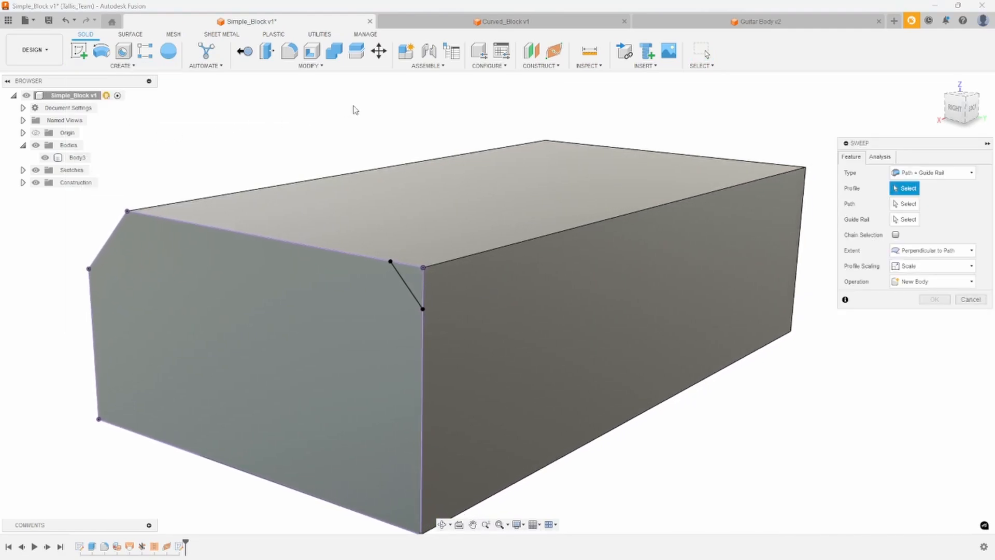
click(930, 172)
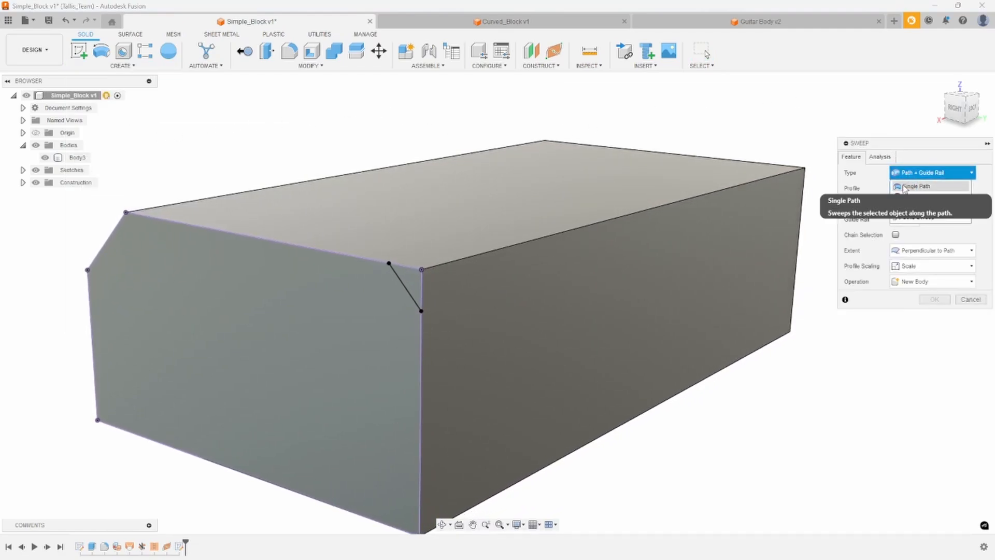
click(920, 188)
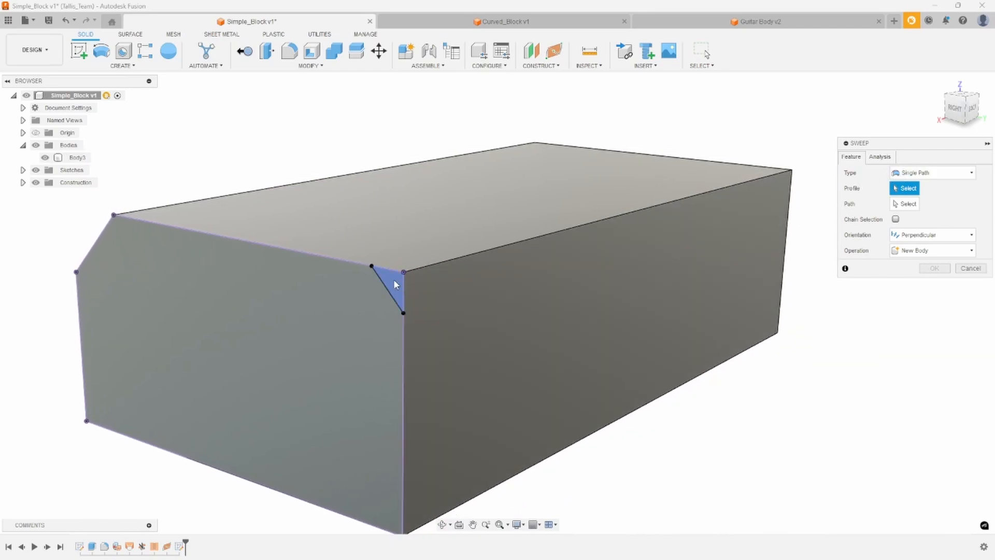
click(395, 284)
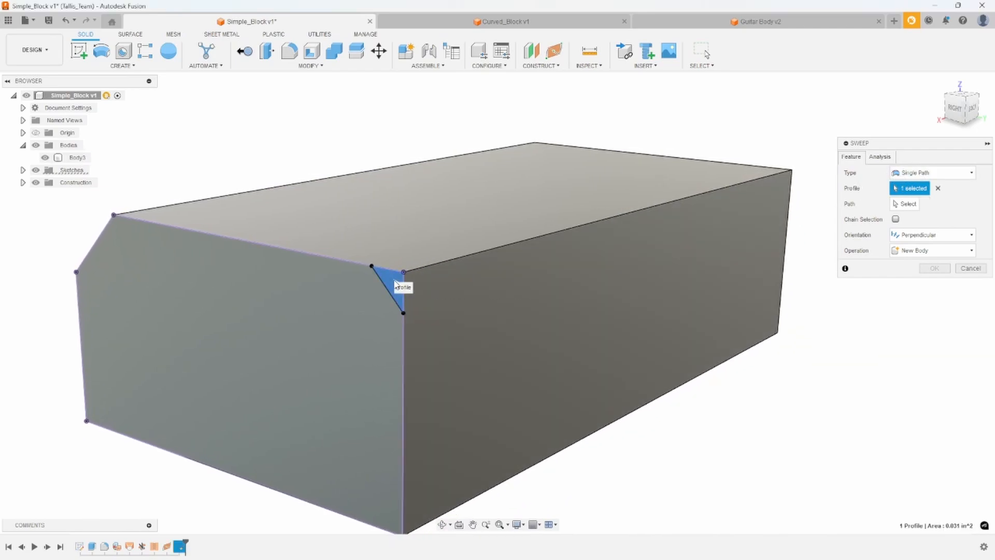
click(895, 203)
click(522, 238)
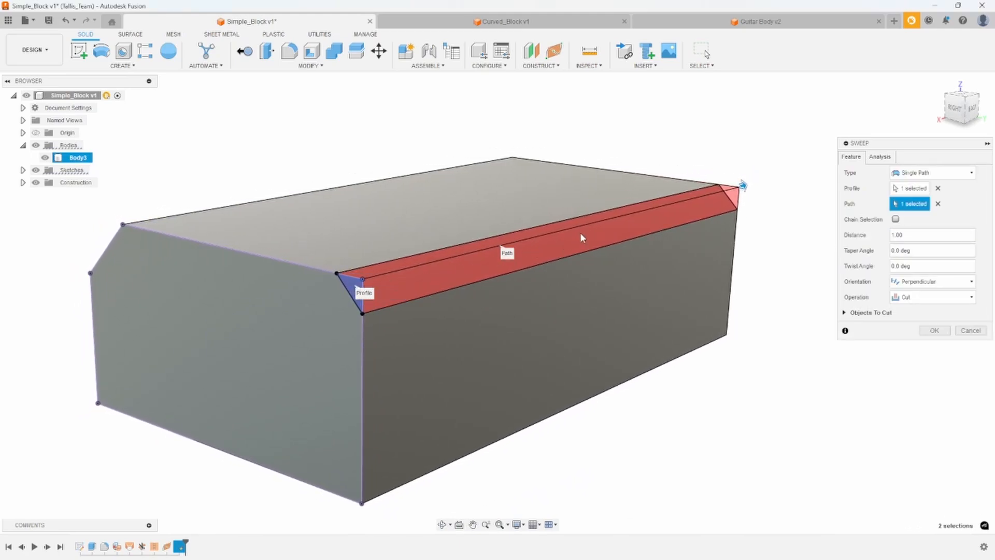
mouse_move(767, 226)
shift+middle_down()
mouse_move(756, 244)
mouse_move(771, 230)
mouse_move(814, 237)
shift+middle_up()
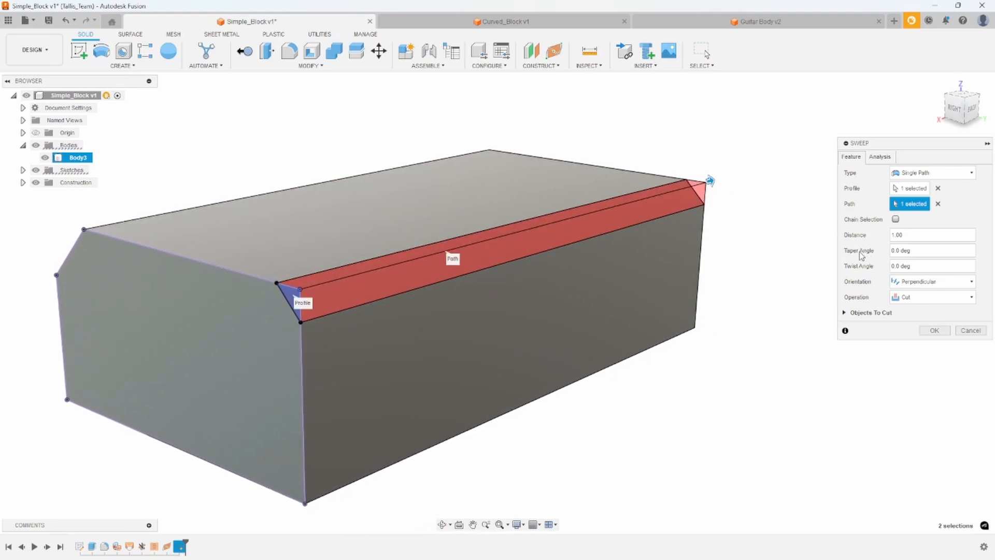
Step: Try a taper angle of 5 degrees on the sweep cut and inspect the preview
click(892, 250)
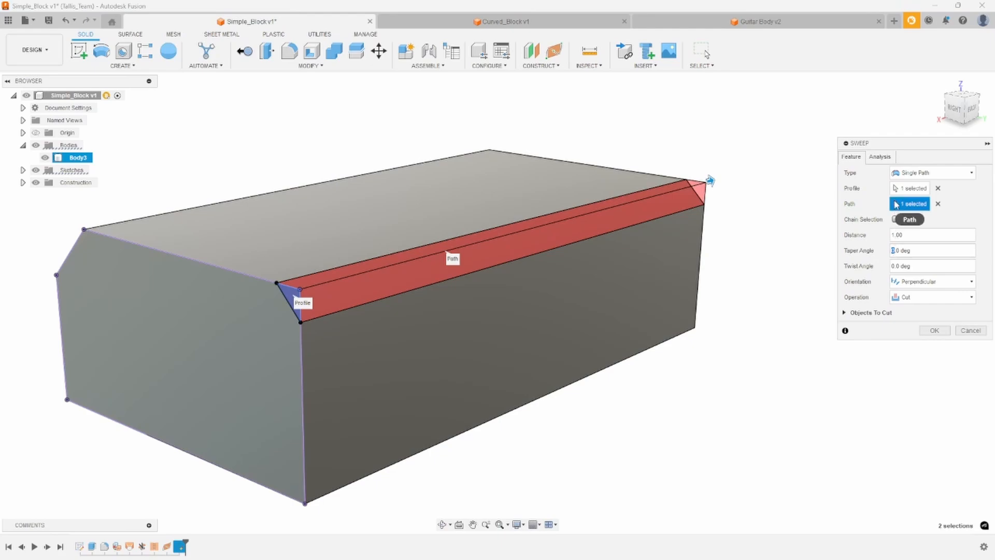
text(5)
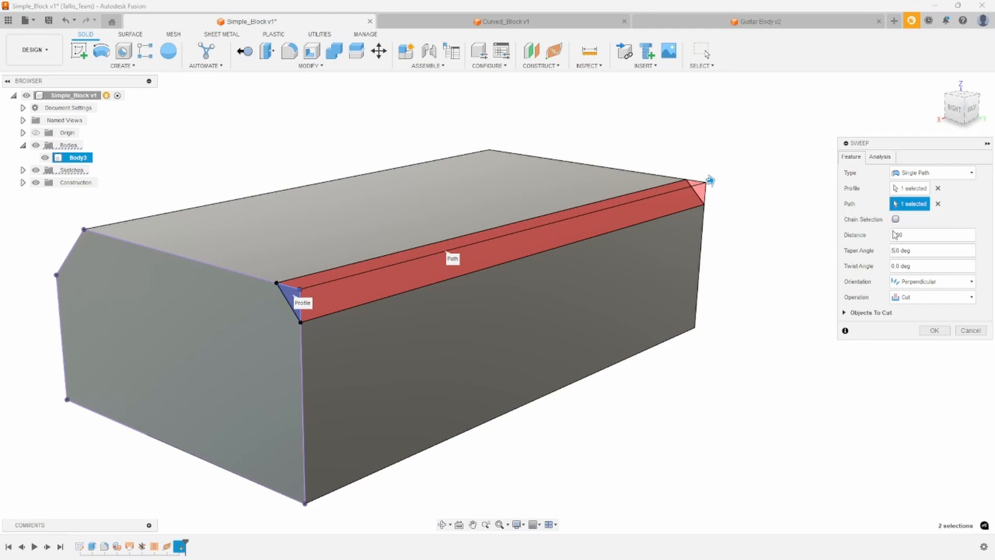
shift+middle_drag(645, 231, 321, 325)
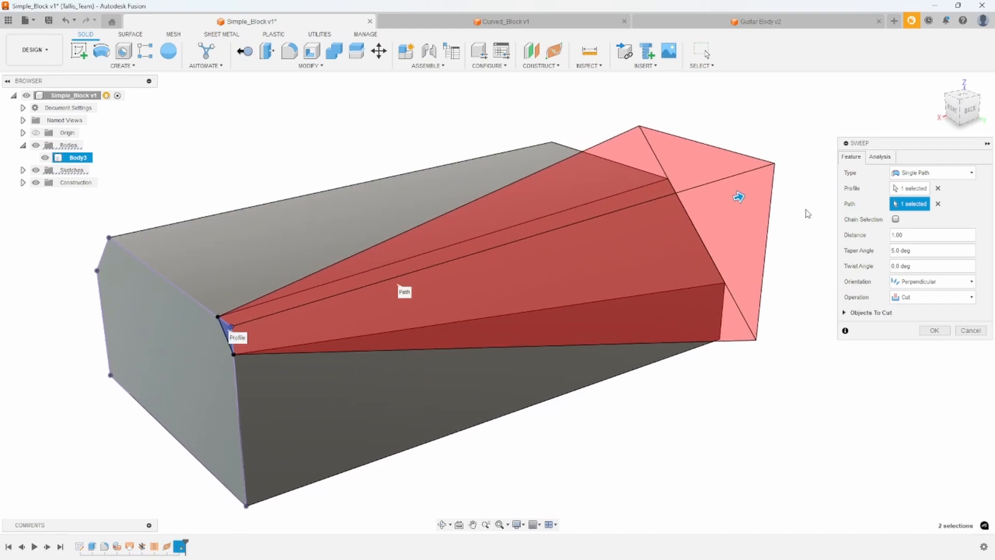
shift+middle_drag(771, 233, 653, 263)
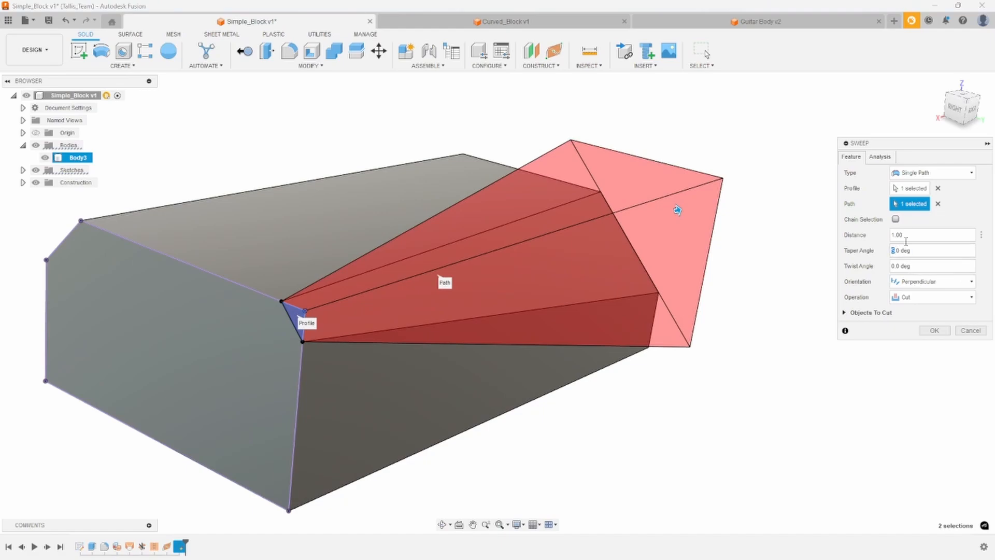
Step: Set the sweep's taper angle to 2 degrees, check the preview from both ends, and complete the cut
shift+middle_drag(783, 387, 735, 189)
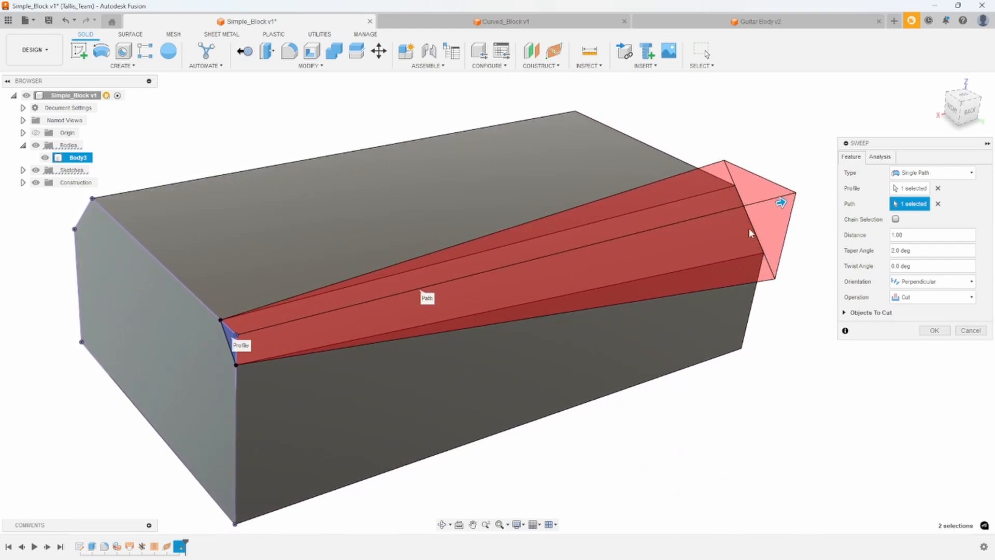
shift+middle_drag(750, 233, 774, 221)
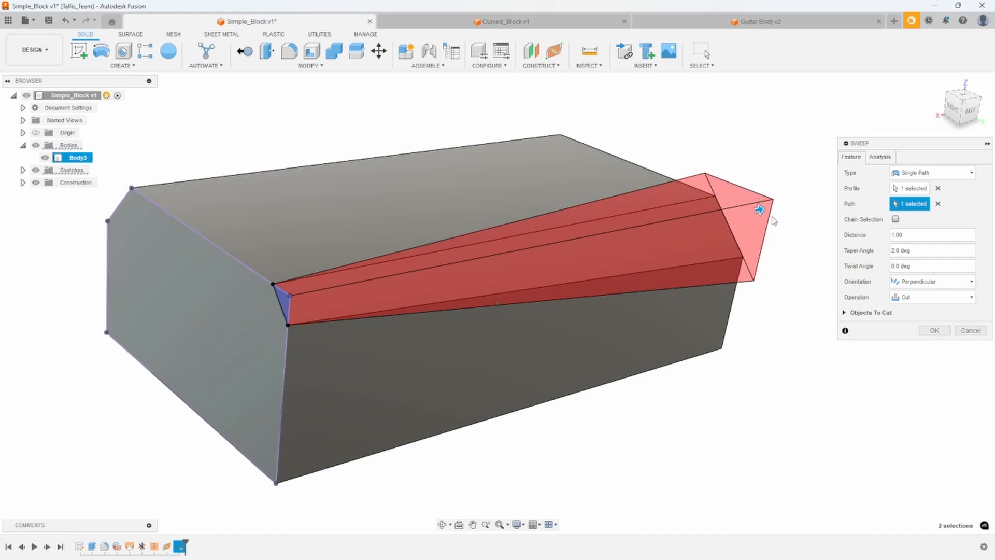
shift+middle_drag(774, 220, 718, 236)
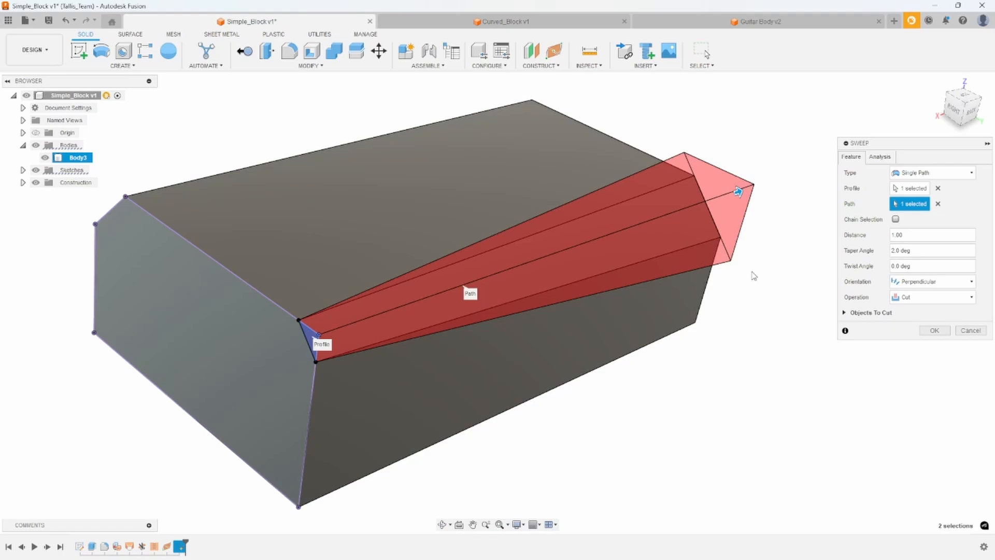
shift+middle_drag(754, 276, 732, 253)
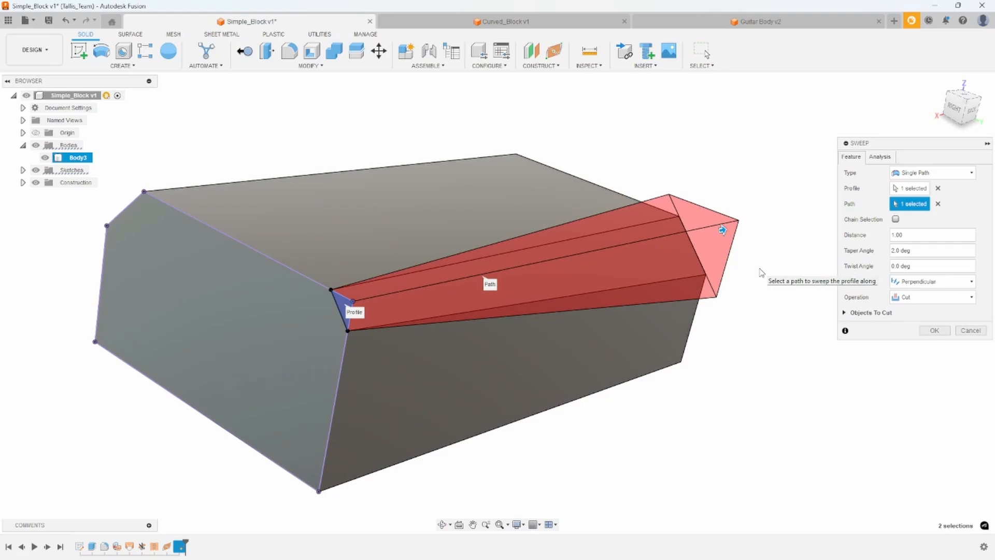
mouse_move(692, 265)
shift+middle_down()
mouse_move(650, 254)
mouse_move(679, 258)
shift+middle_up()
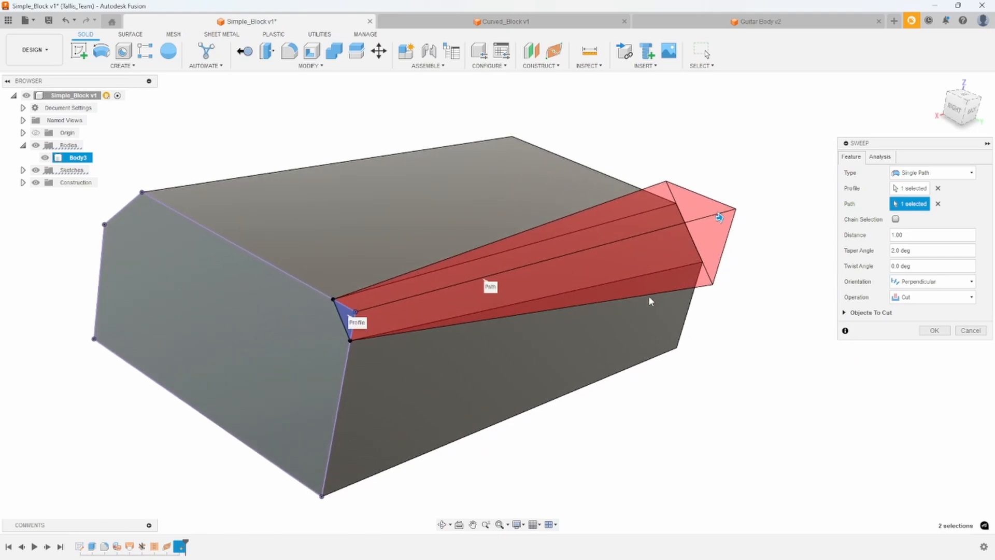
shift+middle_drag(702, 223, 631, 268)
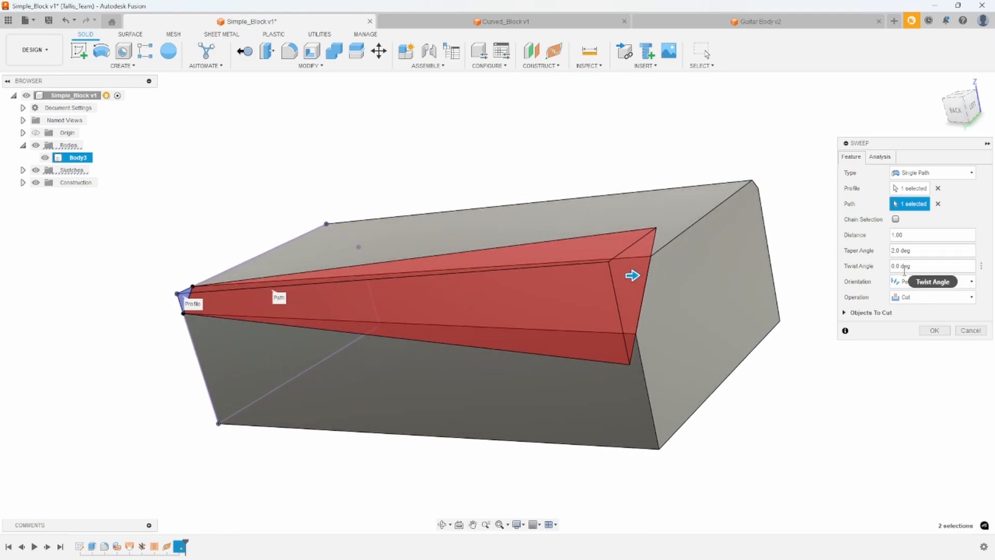
click(934, 330)
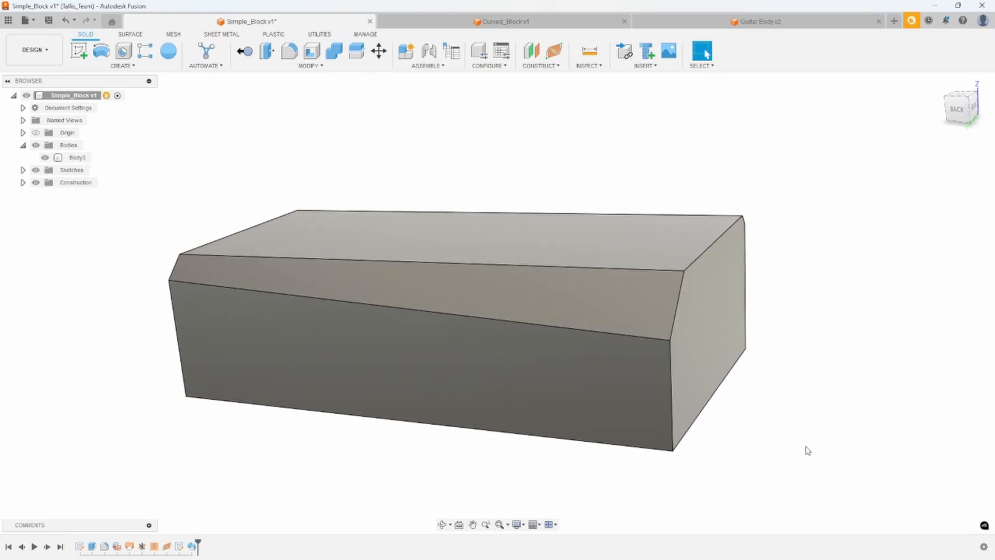
Step: Switch to the Curved_Block document and roll its timeline back to just after the vertical corner fillet, before the chamfer
click(509, 26)
click(421, 231)
scroll(238, 255, up, 3)
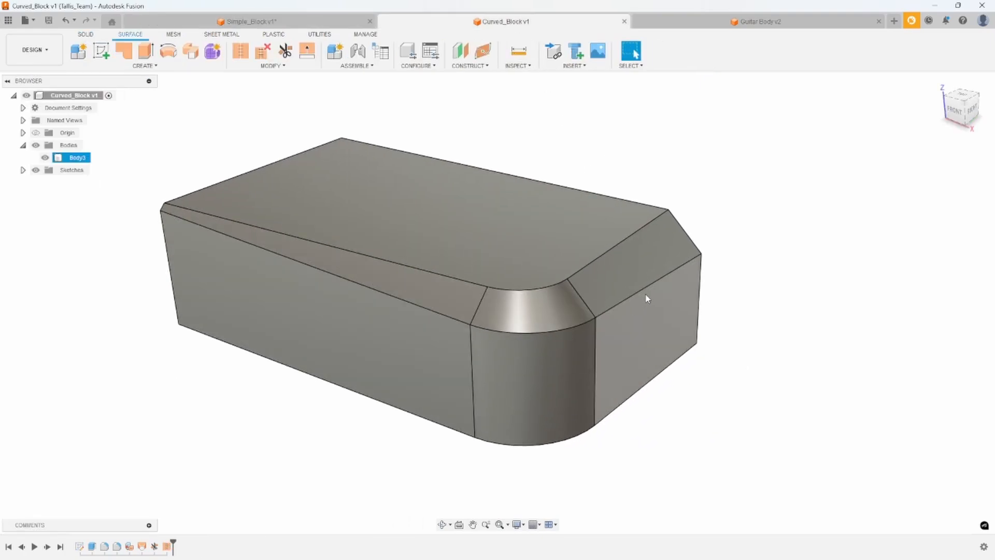
scroll(601, 286, down, 1)
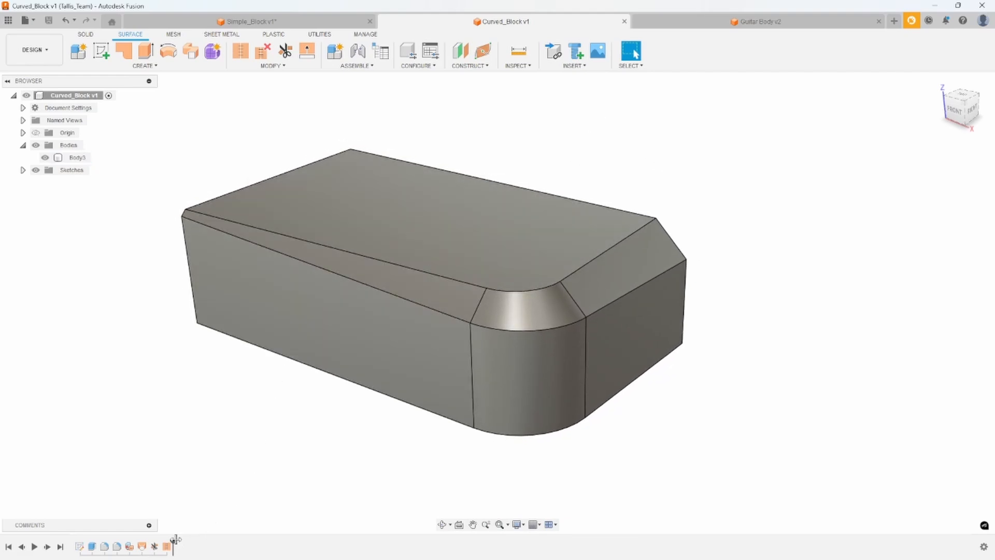
drag(175, 540, 110, 540)
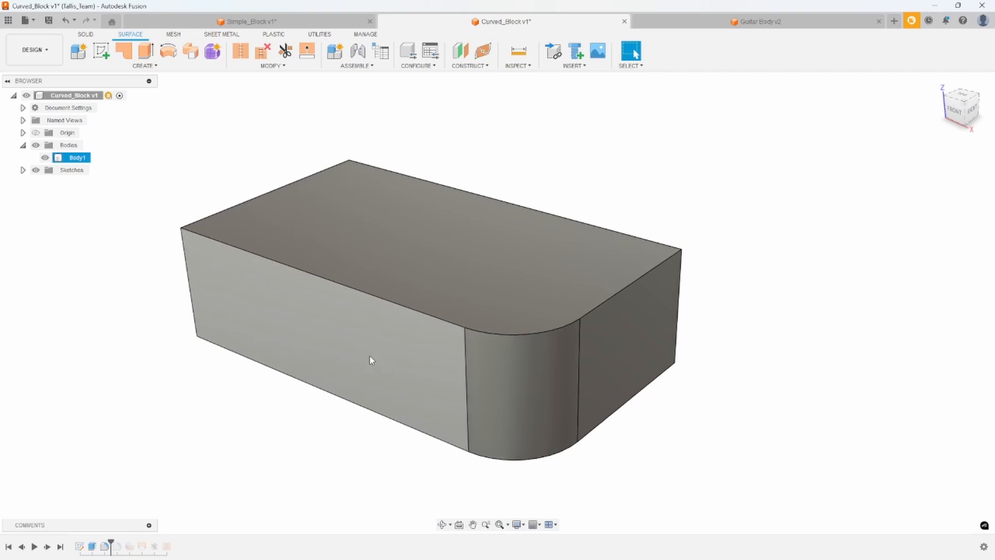
Step: Start a variable-radius Fillet on the tangent chain of upper edges around the rounded corner, with an end radius of 0.75 in
click(86, 35)
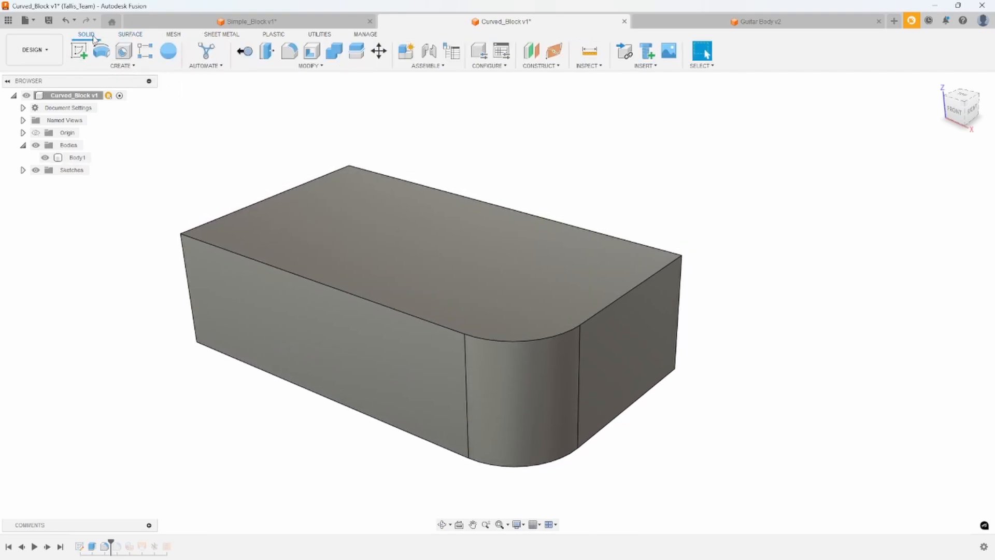
click(300, 67)
click(251, 87)
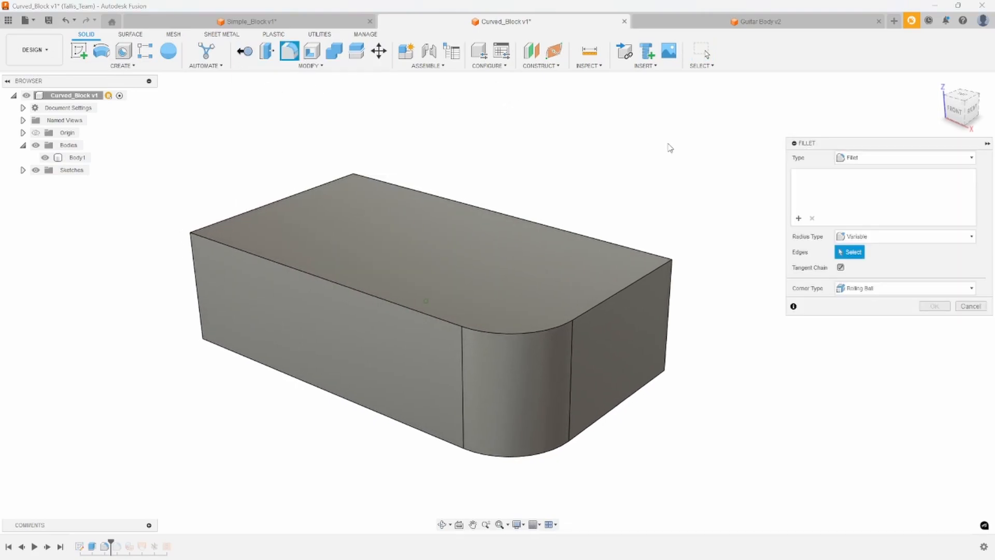
click(336, 286)
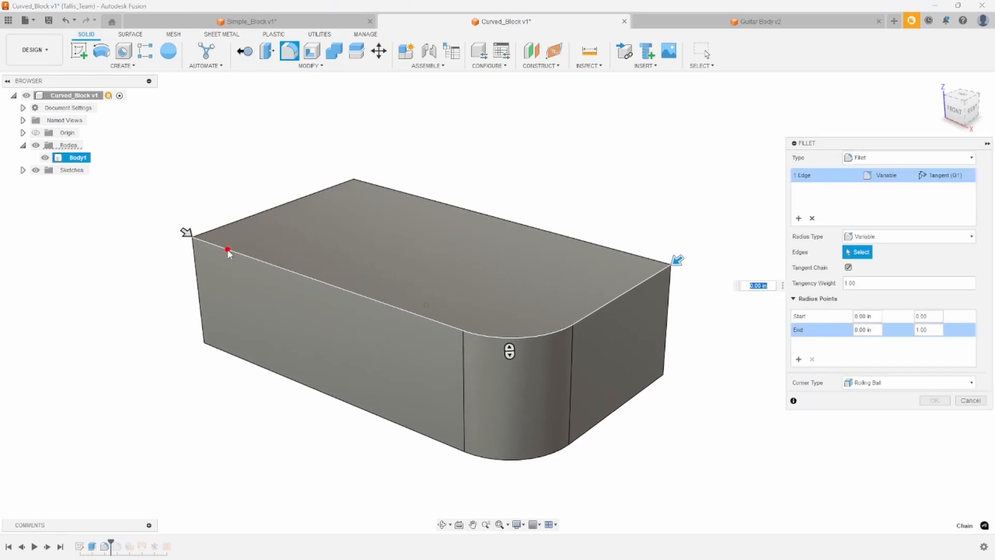
drag(679, 262, 669, 268)
click(864, 330)
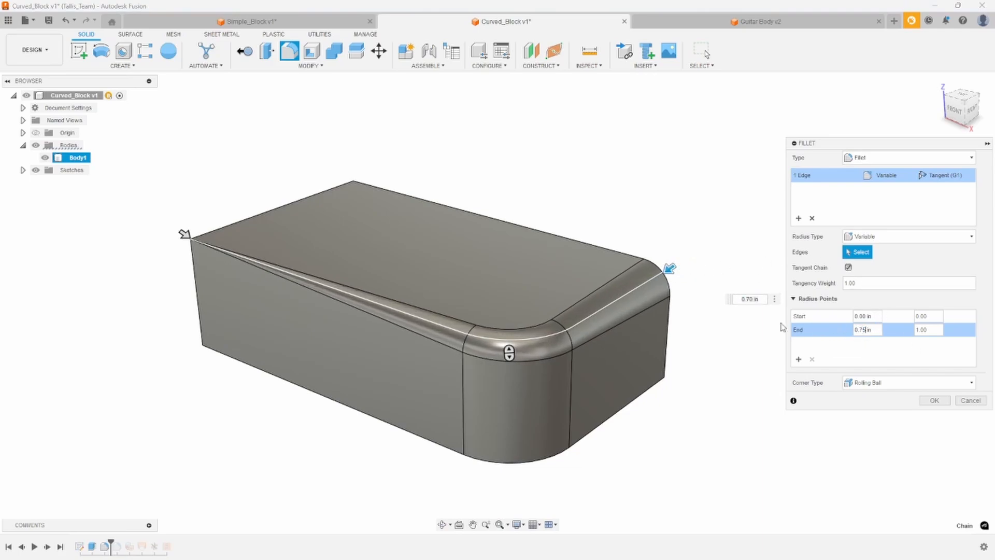
key(Return)
Step: Try a start radius of 0.125 in on the variable fillet, and settle on 0.25 in
drag(184, 233, 188, 236)
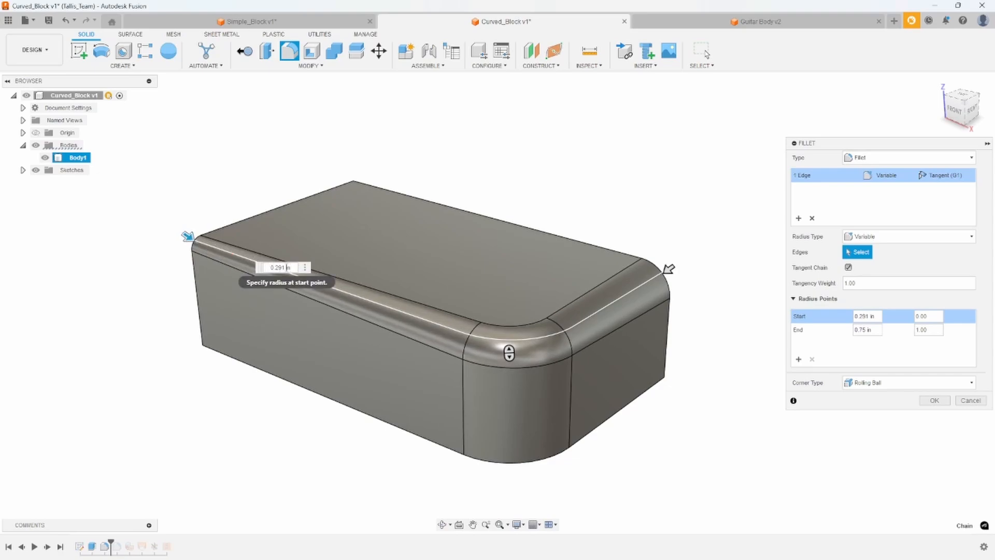
drag(287, 267, 262, 266)
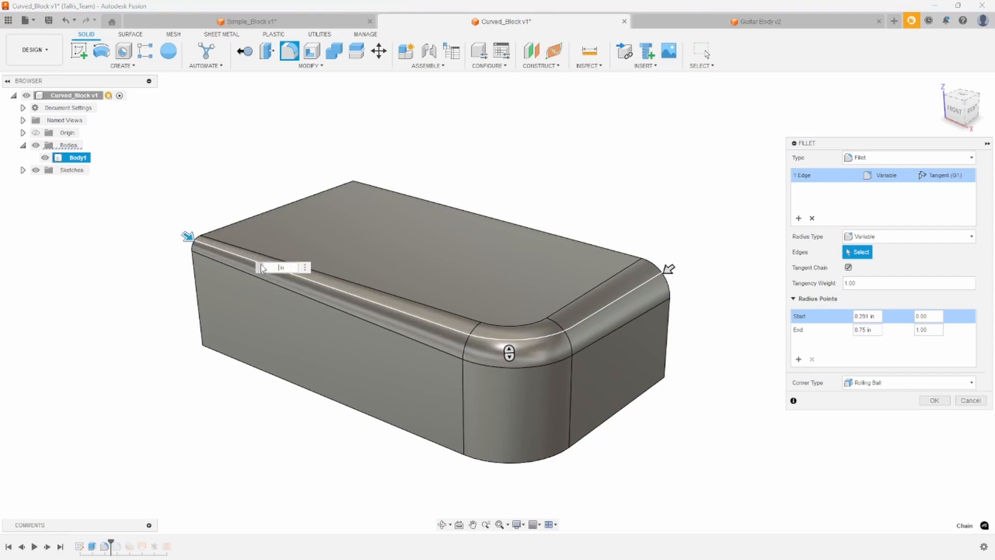
text(.125)
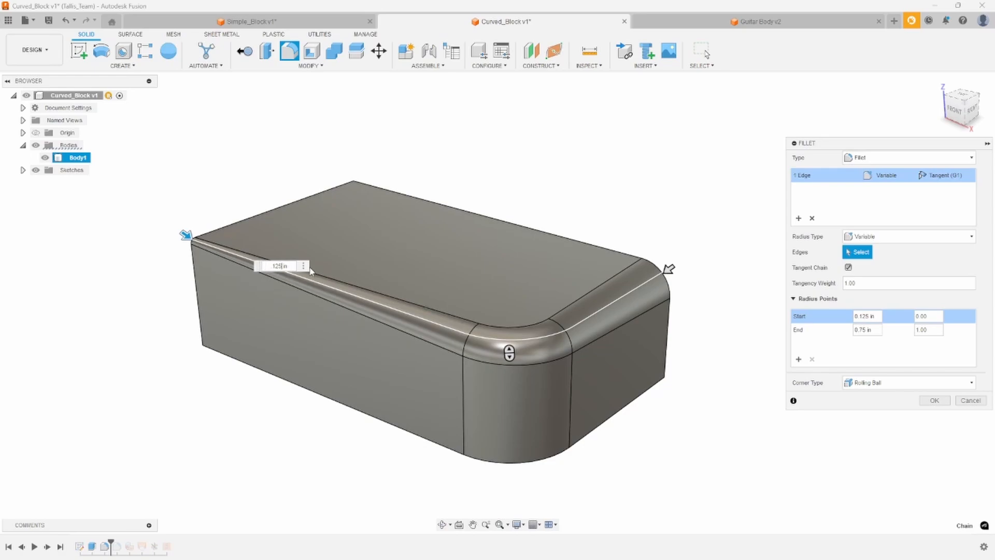
key(Return)
shift+middle_drag(364, 294, 353, 292)
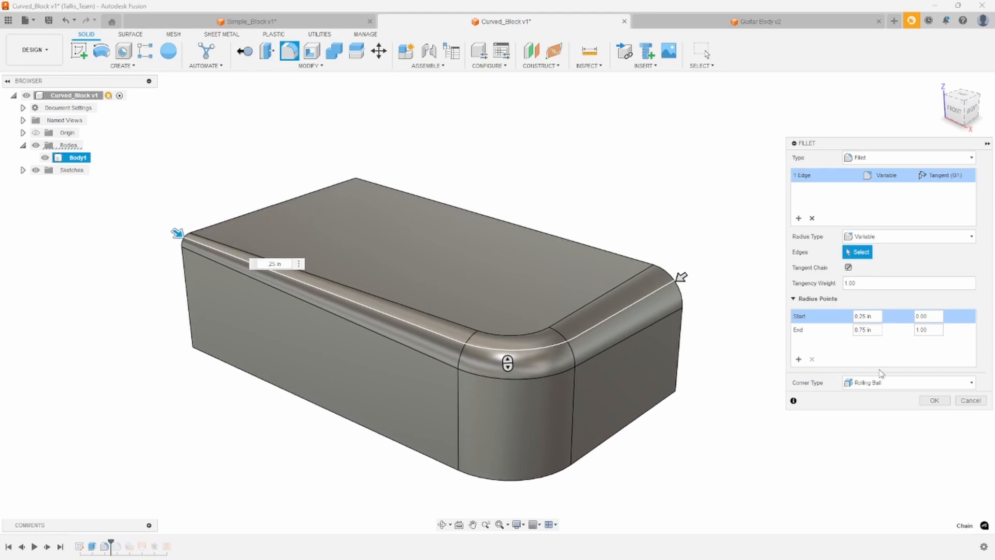
Step: Set the variable fillet's end radius to 1 in and complete the fillet
click(851, 330)
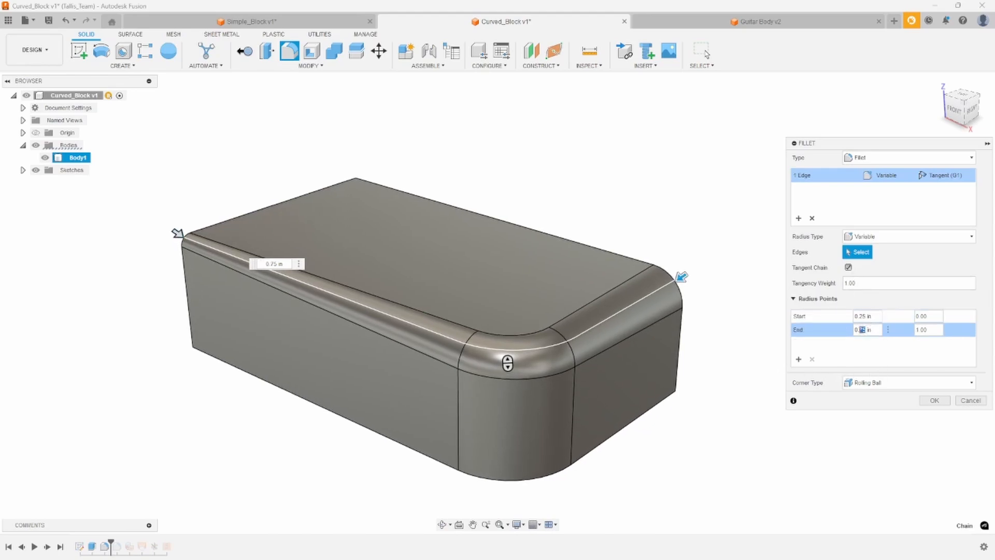
text(1)
key(Return)
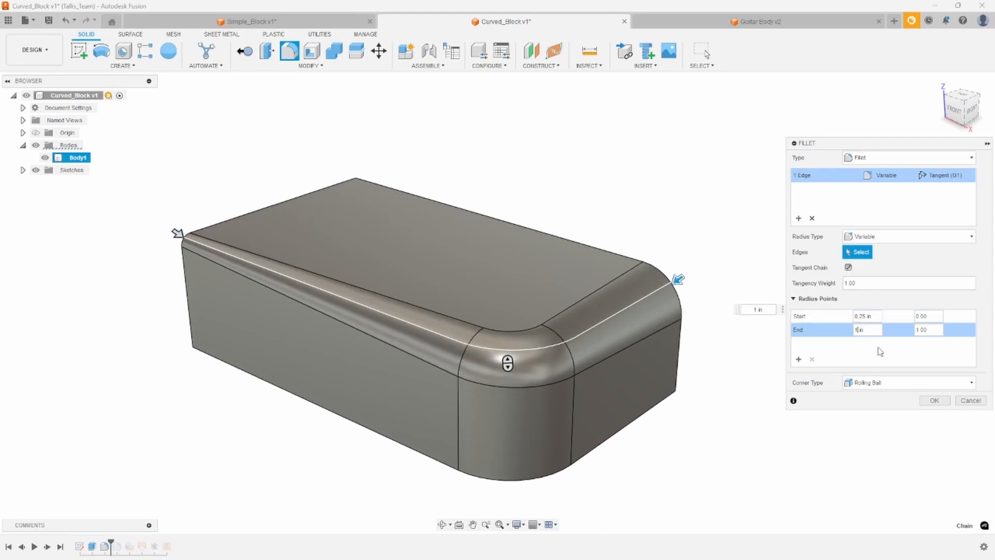
click(934, 400)
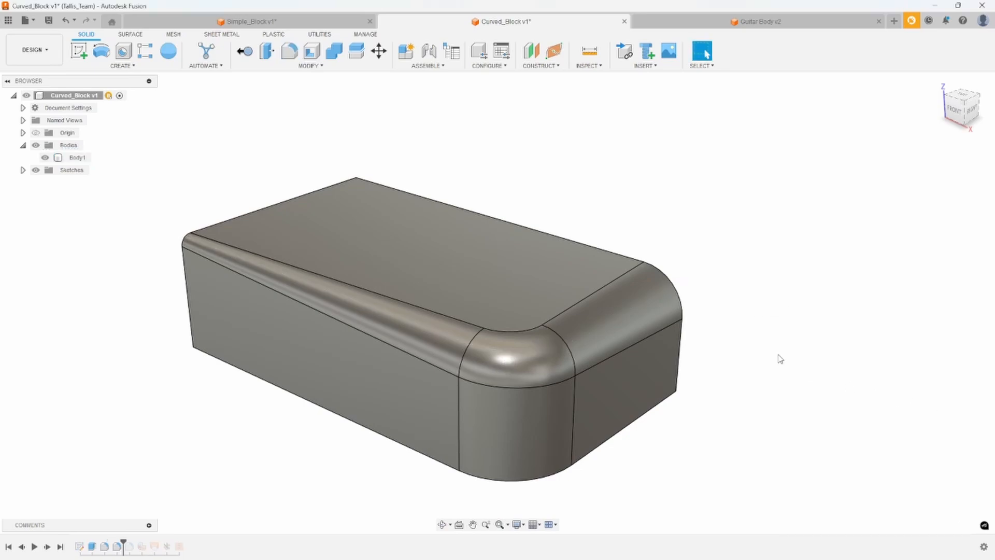
shift+middle_drag(204, 257, 170, 237)
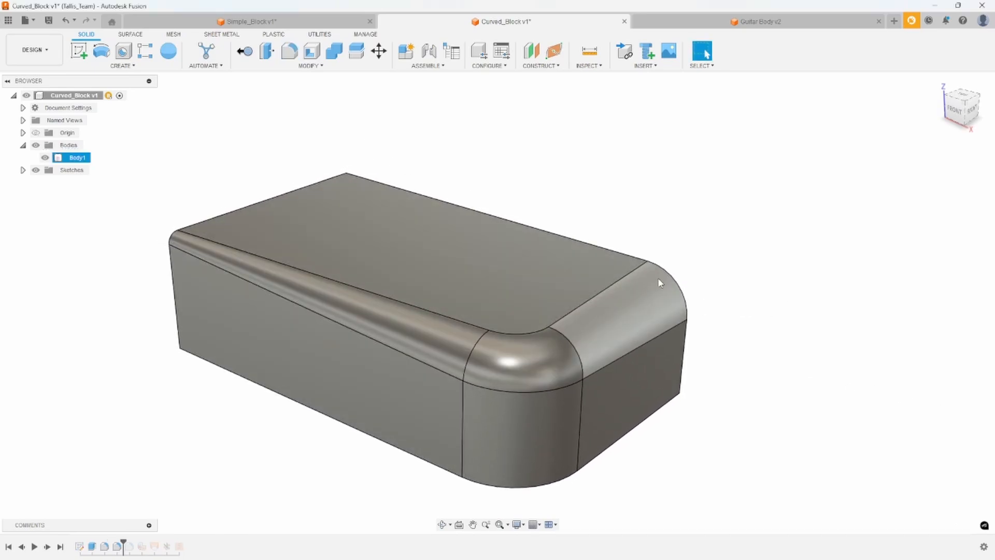
Step: Delete the three variable fillet faces as surface faces, leaving the block open along the rounded edge
click(132, 34)
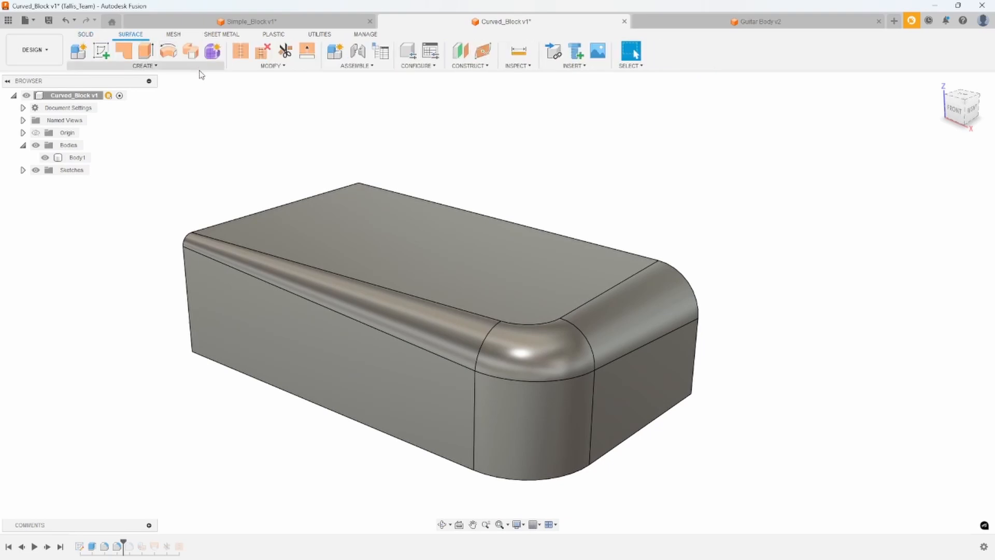
click(386, 322)
click(539, 344)
click(637, 301)
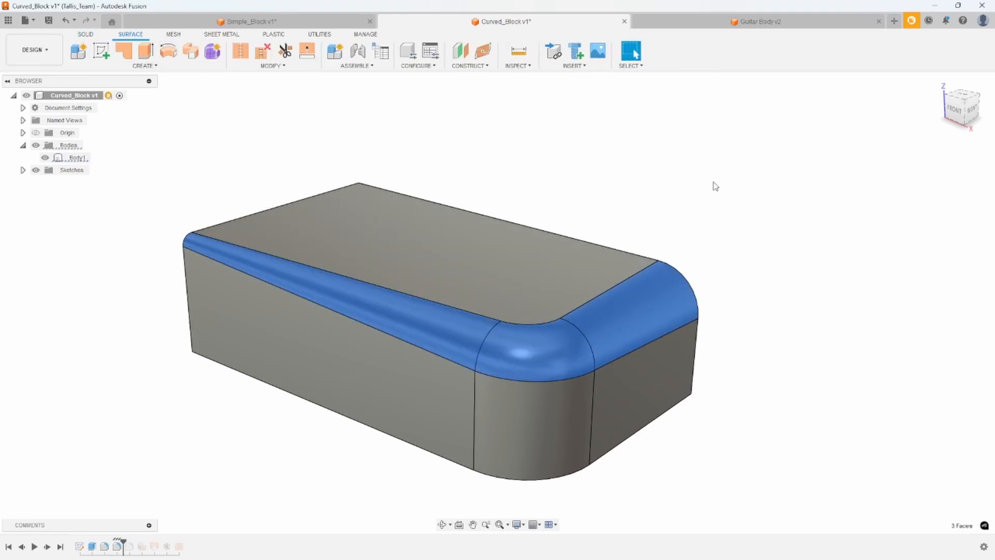
key(Delete)
mouse_move(715, 186)
shift+middle_down()
mouse_move(671, 191)
mouse_move(469, 143)
mouse_move(213, 104)
shift+middle_up()
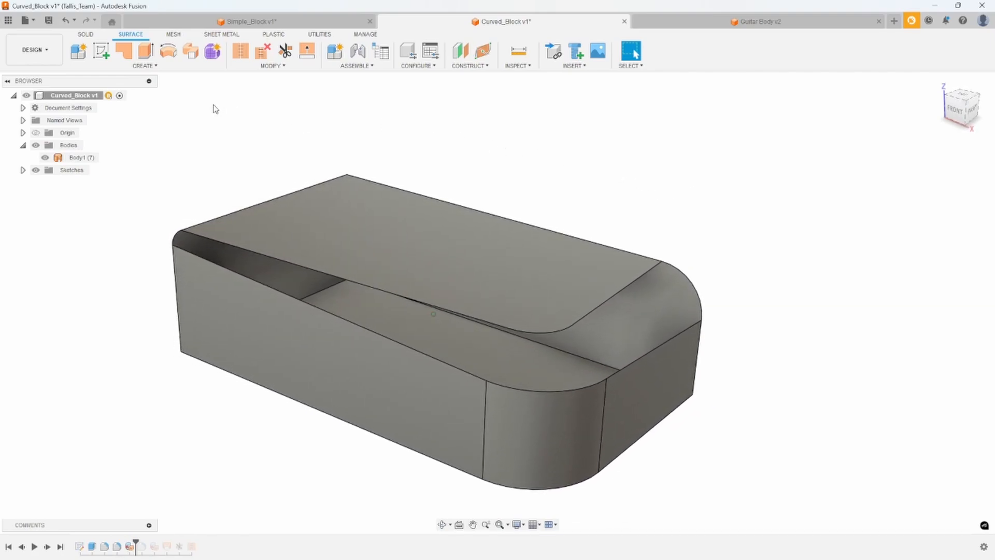
Step: Start a surface Loft with Tangent Edges set to Merge, using the opening's upper edge as the first profile
click(145, 65)
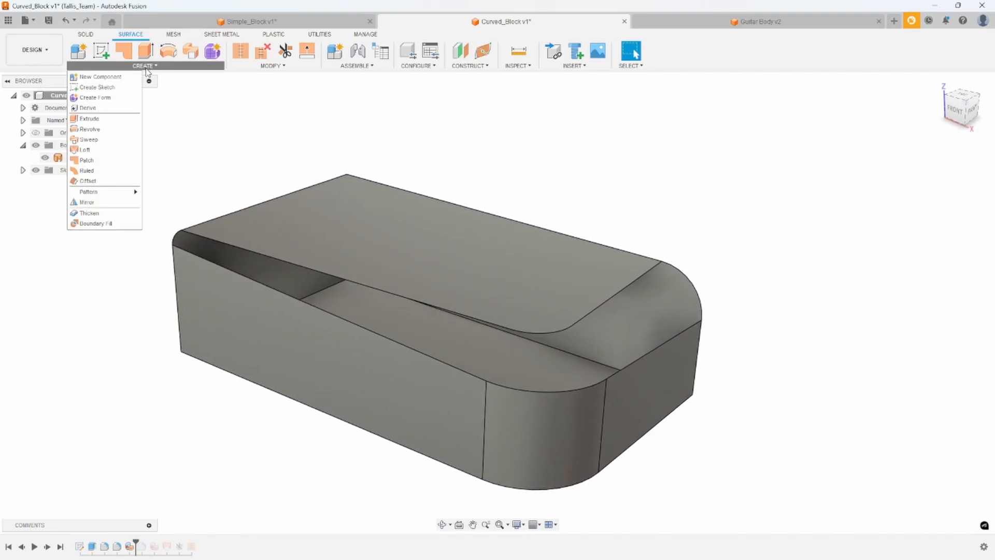
click(106, 151)
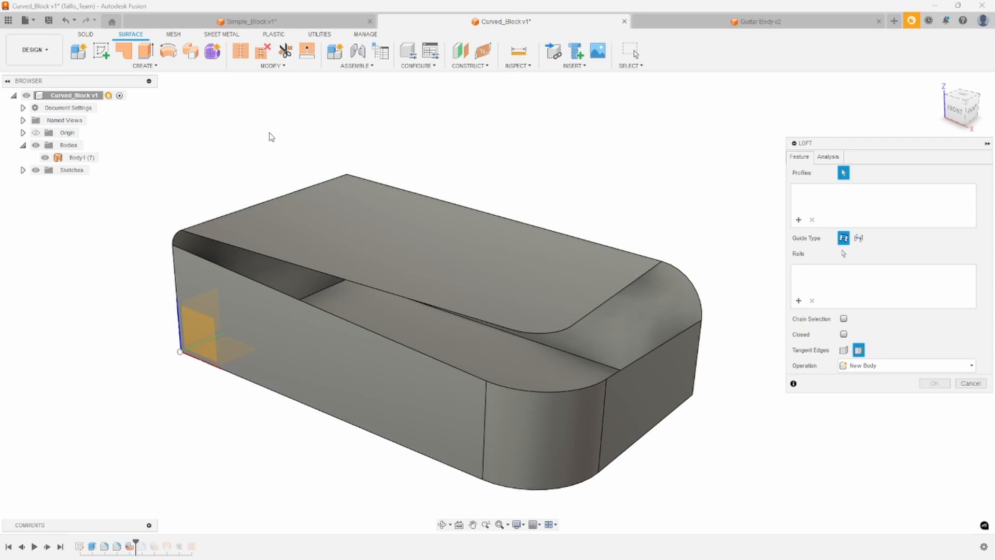
shift+drag(269, 133, 269, 133)
shift+middle_drag(269, 133, 265, 131)
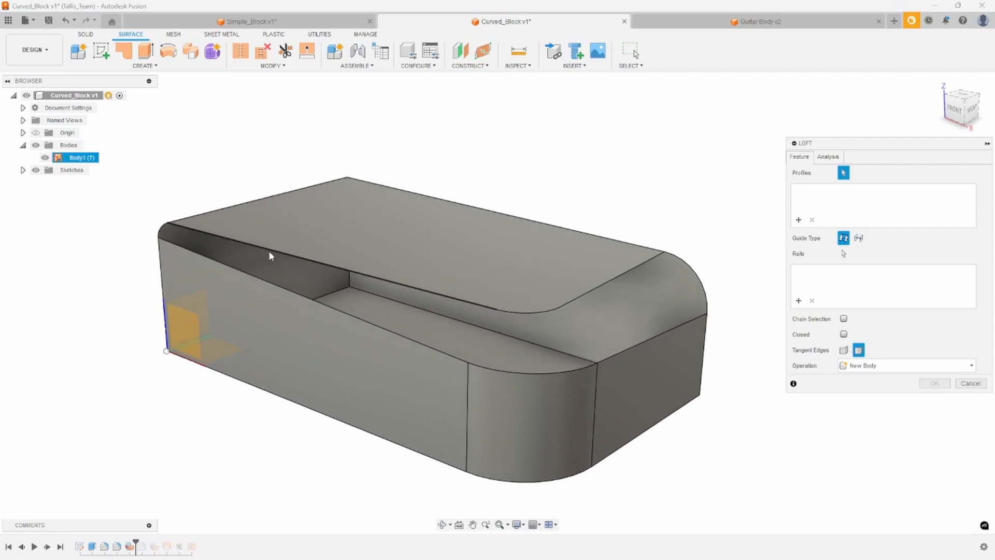
click(843, 350)
click(409, 284)
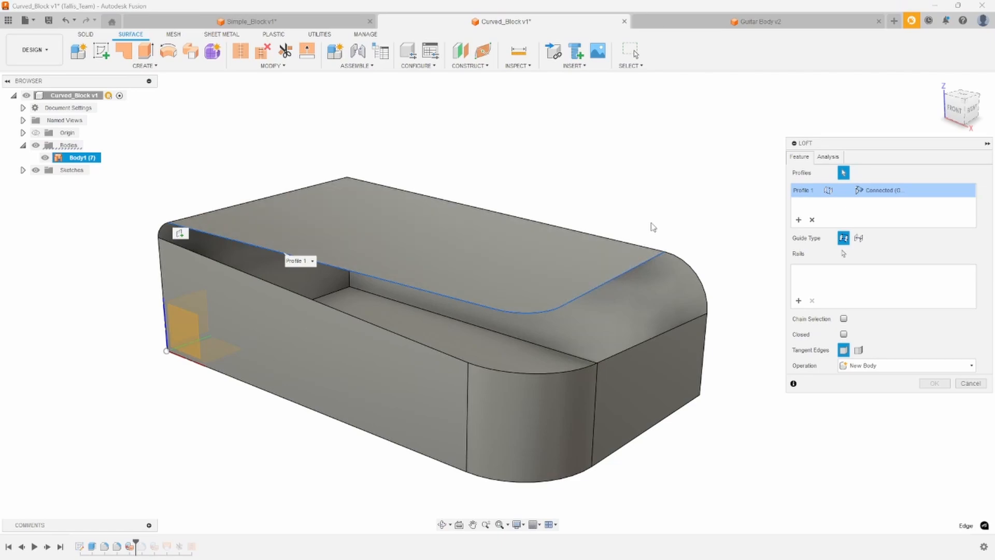
Step: Add the opening's three lower edges, including the corner arc, as the loft's second profile
click(798, 220)
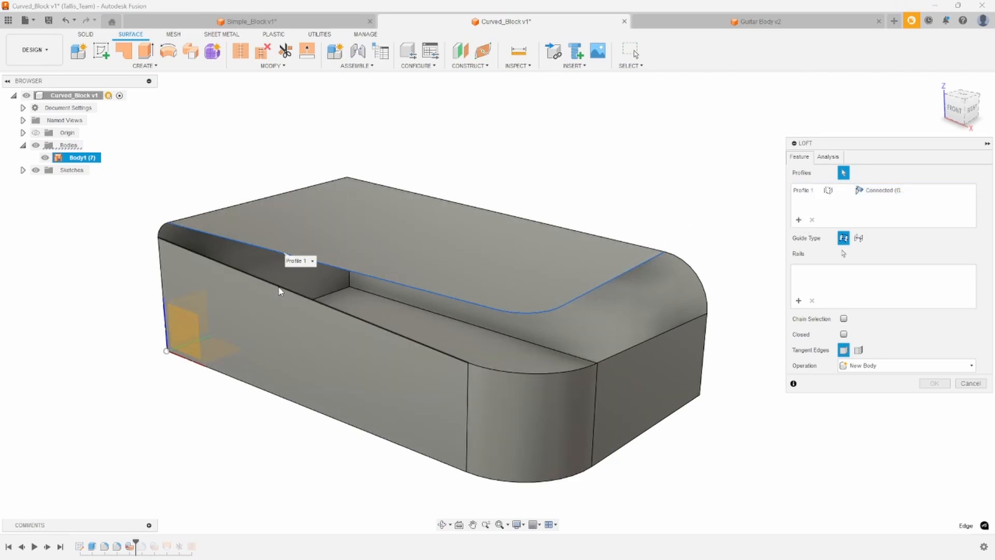
click(449, 354)
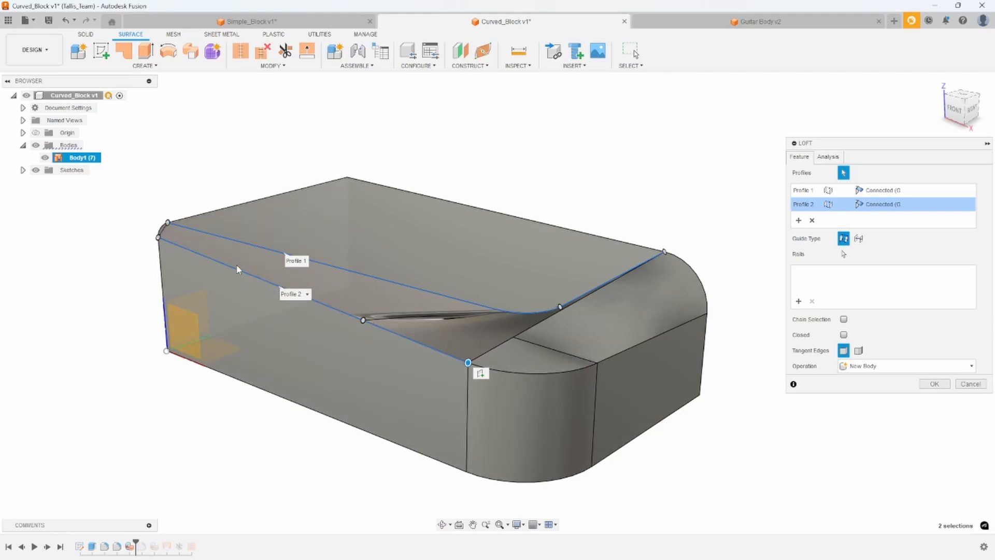
shift+middle_drag(228, 266, 363, 319)
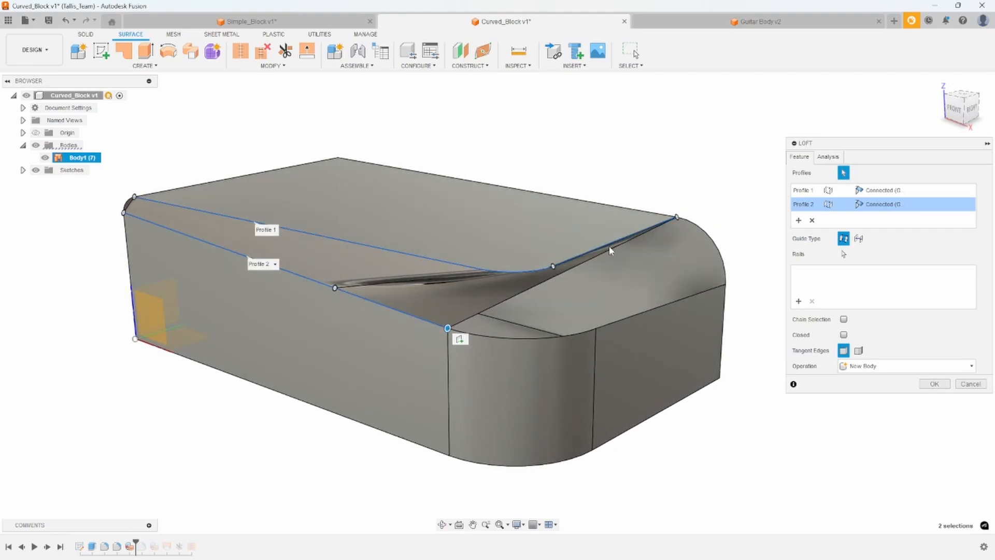
click(513, 341)
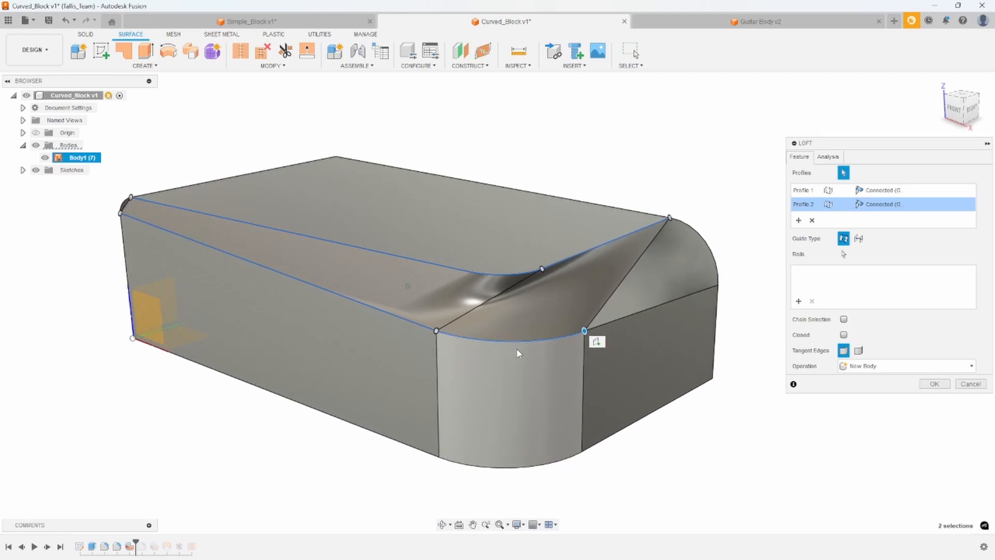
click(620, 317)
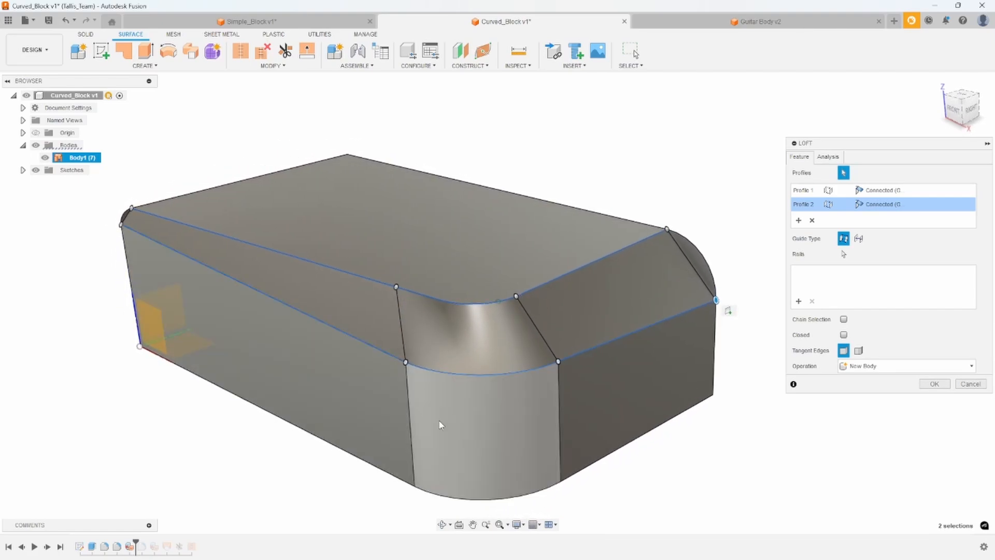
Step: Compare the loft's Tangent Edges options Keep and Merge by examining the surface at the rounded corner
shift+middle_drag(440, 421, 802, 358)
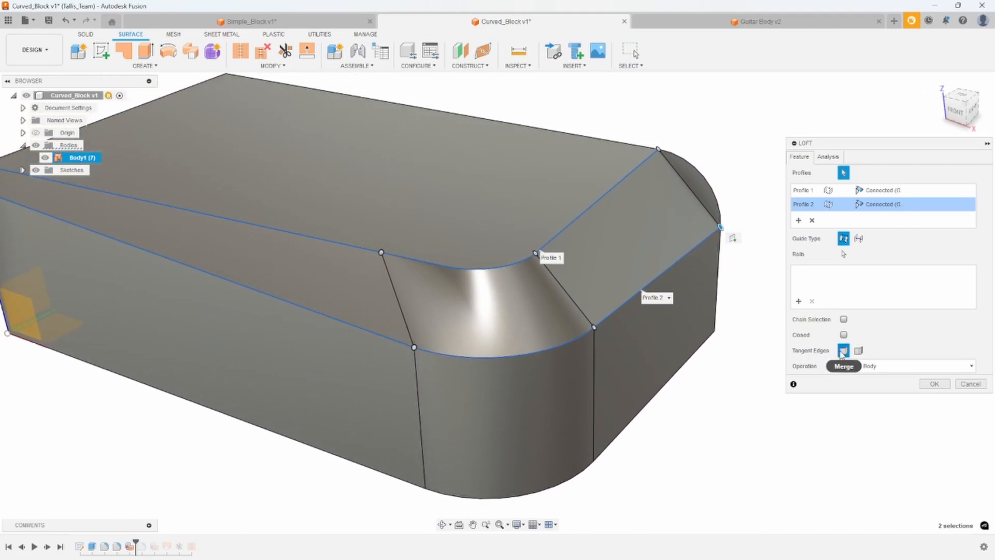
scroll(861, 355, down, 1)
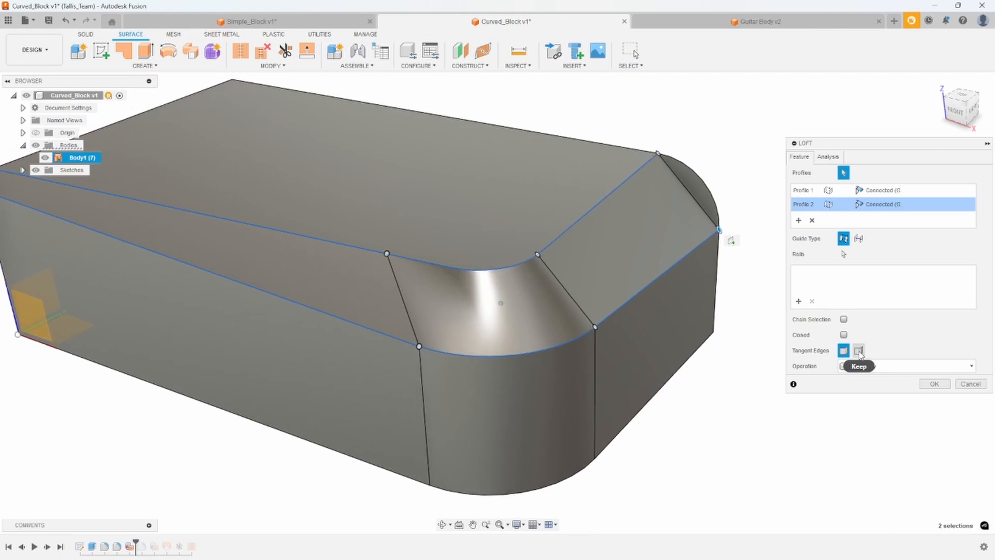
click(859, 351)
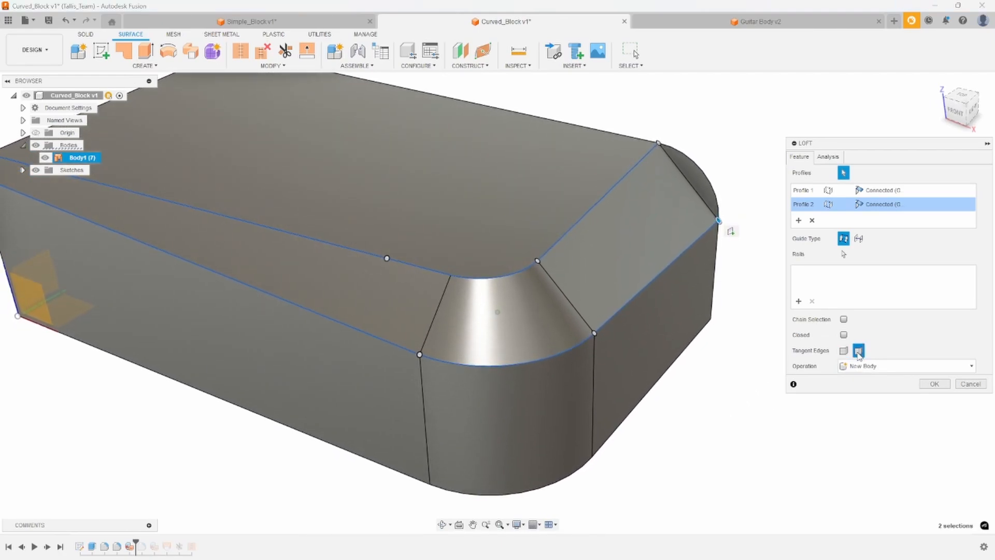
click(844, 351)
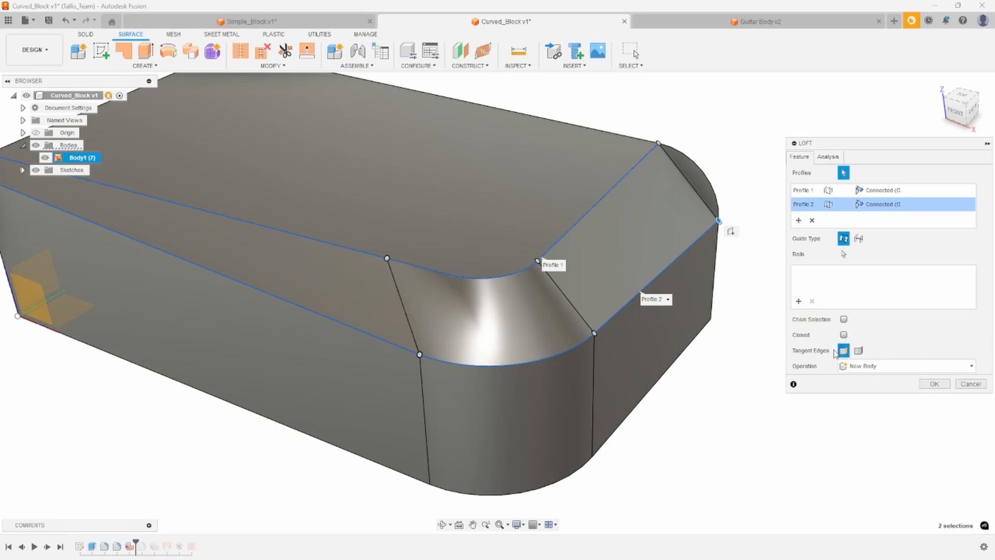
scroll(498, 288, down, 2)
middle_drag(353, 249, 398, 255)
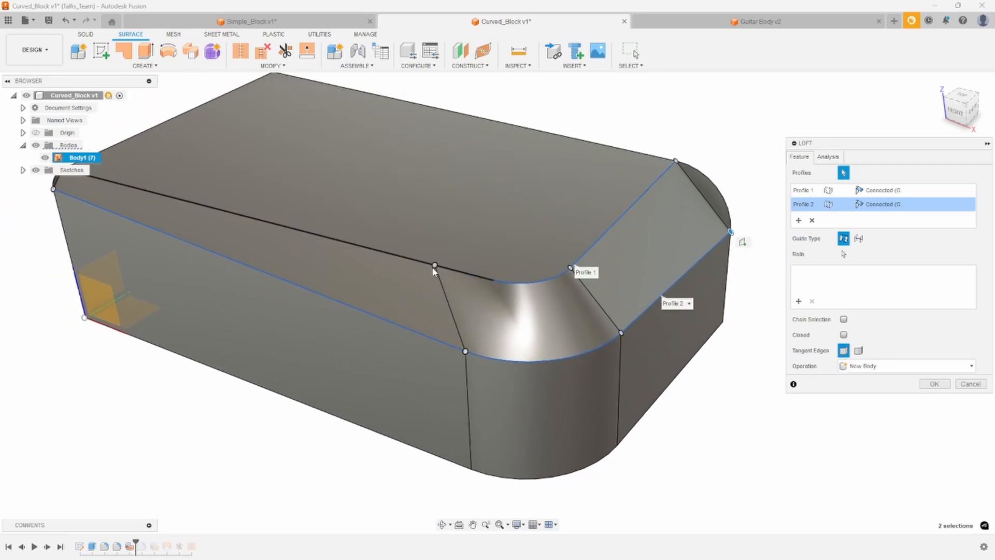
click(441, 268)
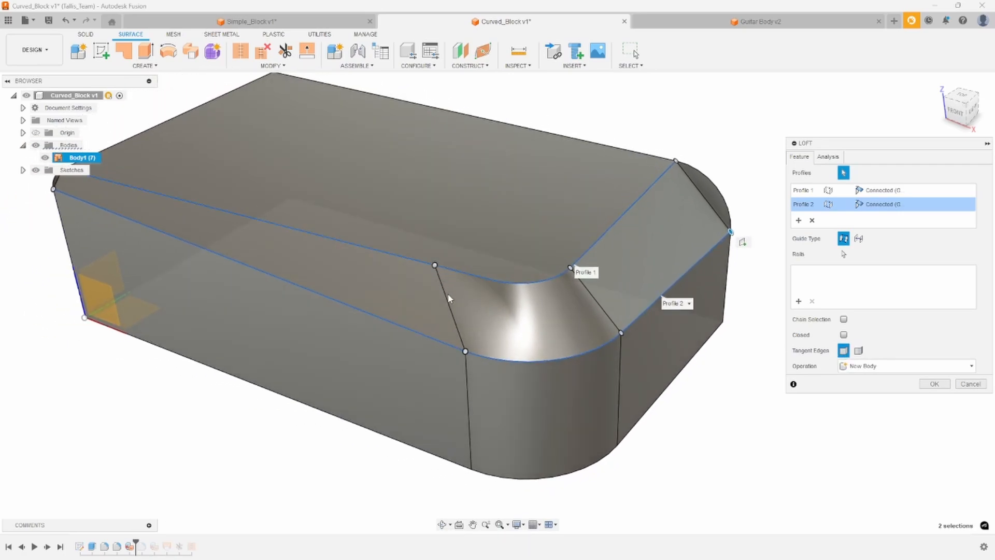
click(438, 266)
Step: Set the loft's Tangent Edges to Keep, check it once more against Merge, and complete the loft as a new body
click(858, 351)
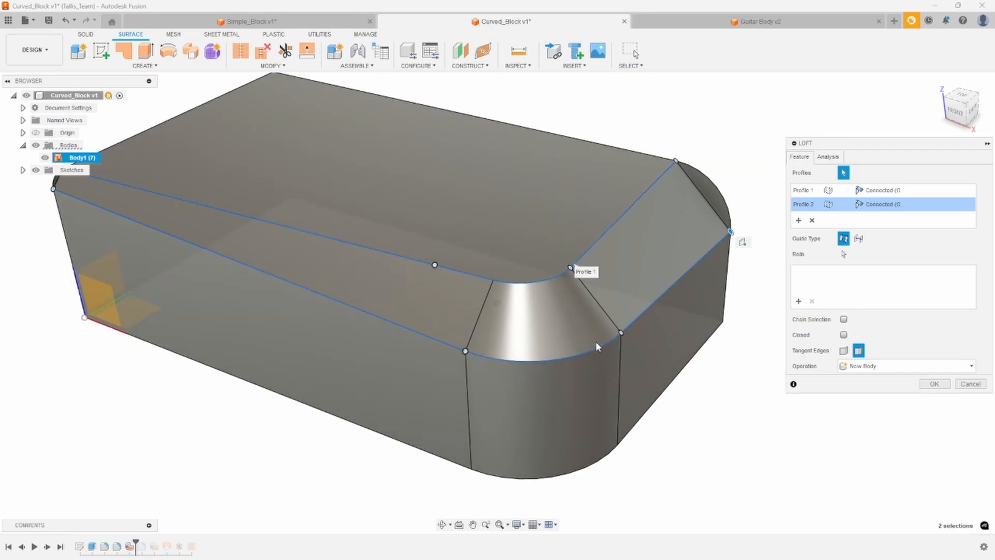
shift+middle_drag(595, 341, 751, 360)
shift+middle_drag(867, 361, 848, 355)
click(845, 352)
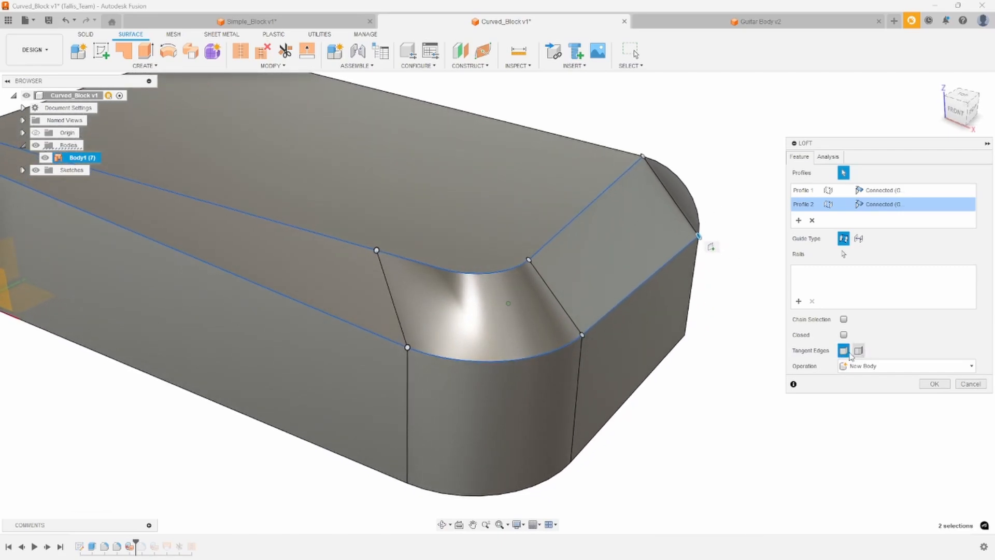
click(858, 352)
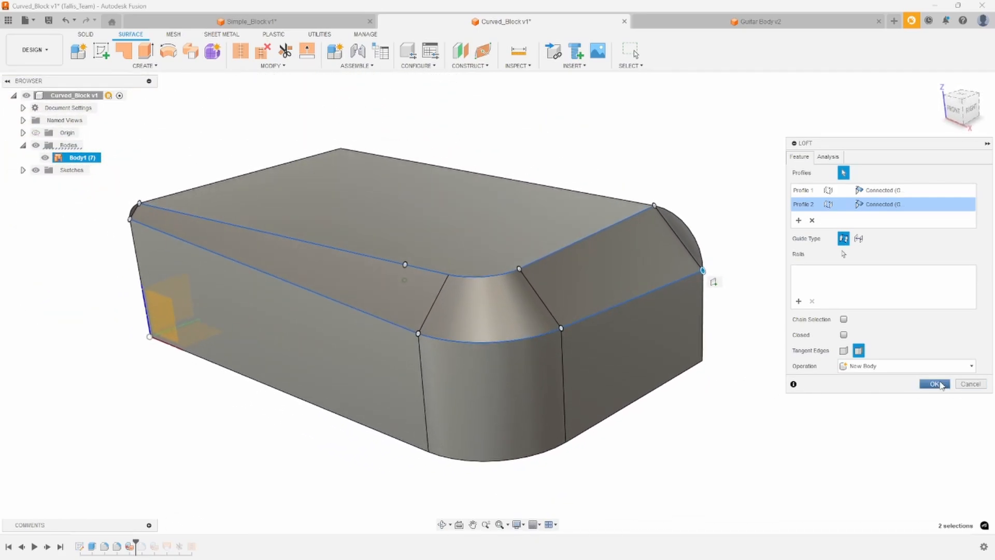
click(934, 384)
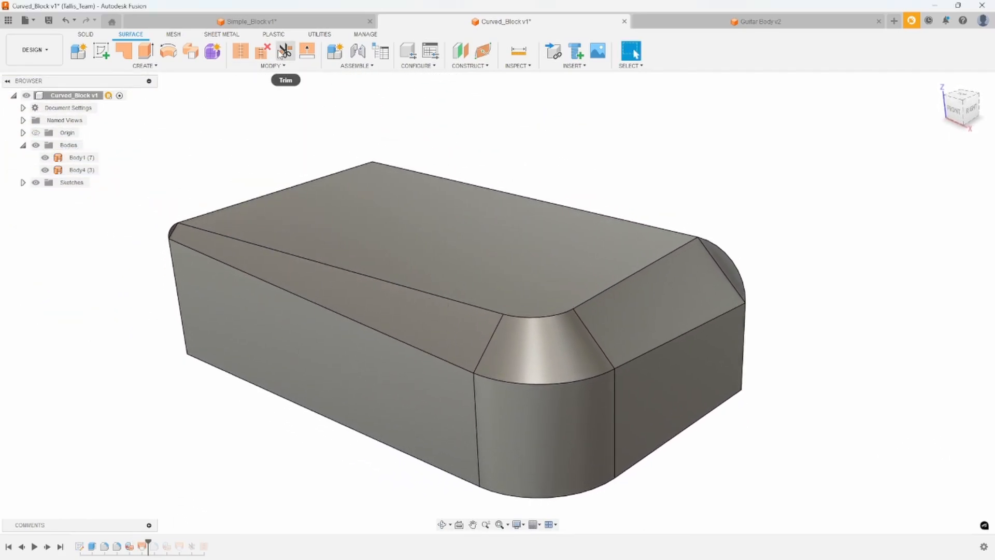
Step: Trim away the leftover curved slivers at both ends of the chamfer, using the lofted surface as the trim tool
click(285, 52)
scroll(289, 200, up, 5)
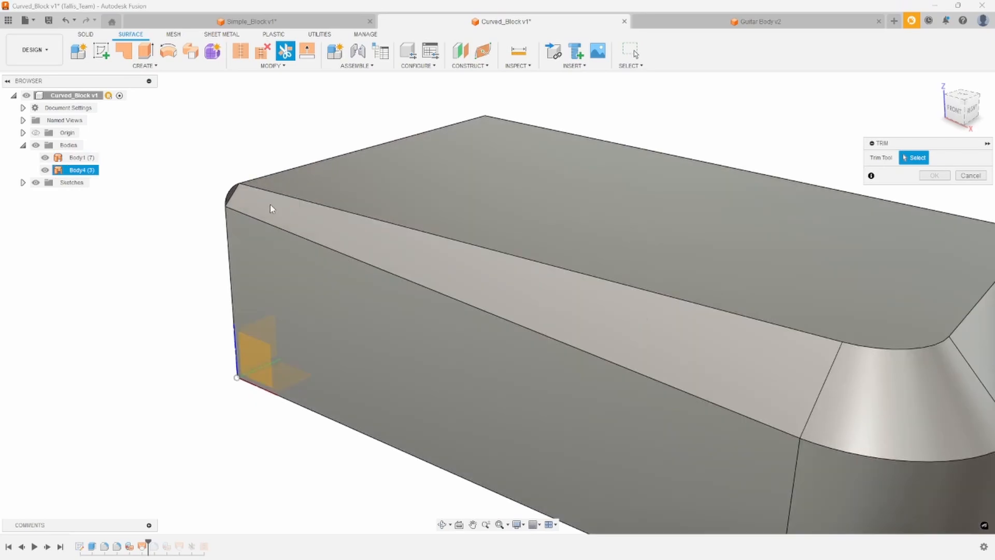
click(269, 207)
scroll(262, 200, up, 5)
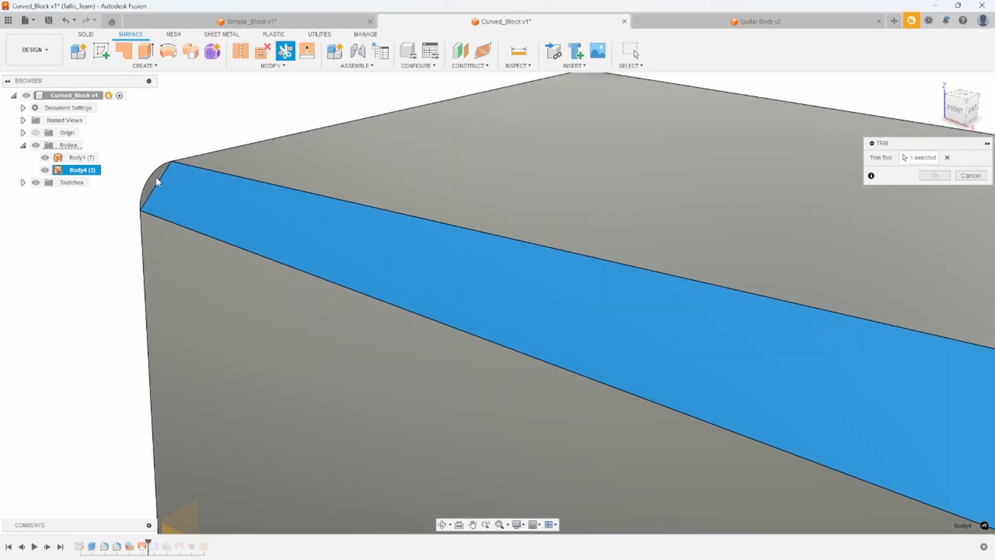
click(157, 179)
scroll(468, 194, down, 5)
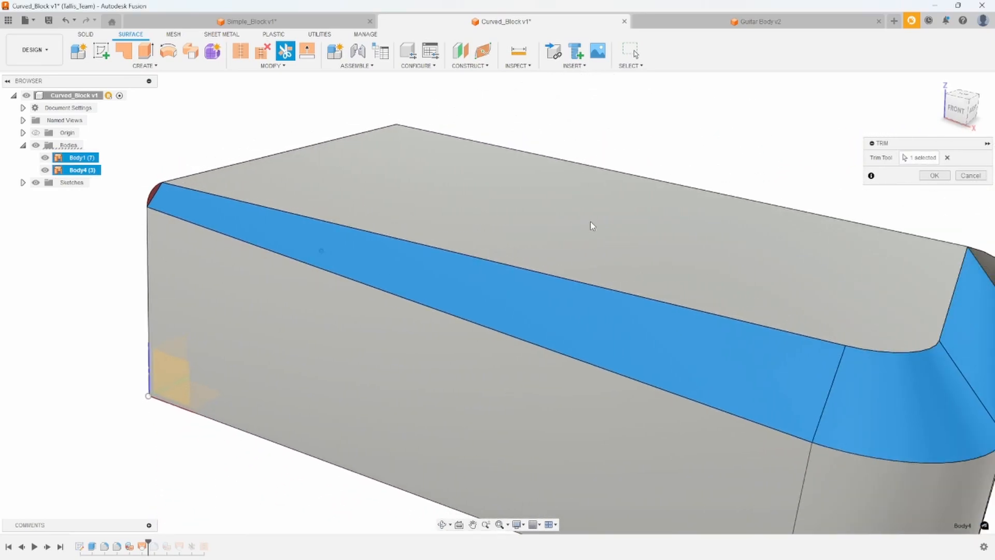
scroll(702, 246, up, 5)
click(728, 264)
scroll(829, 223, down, 5)
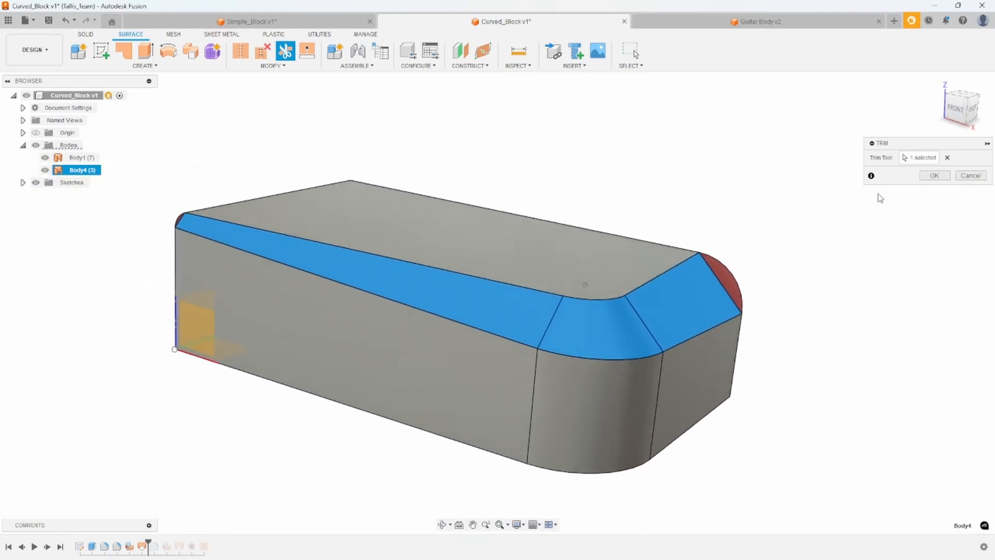
click(935, 176)
scroll(733, 178, down, 3)
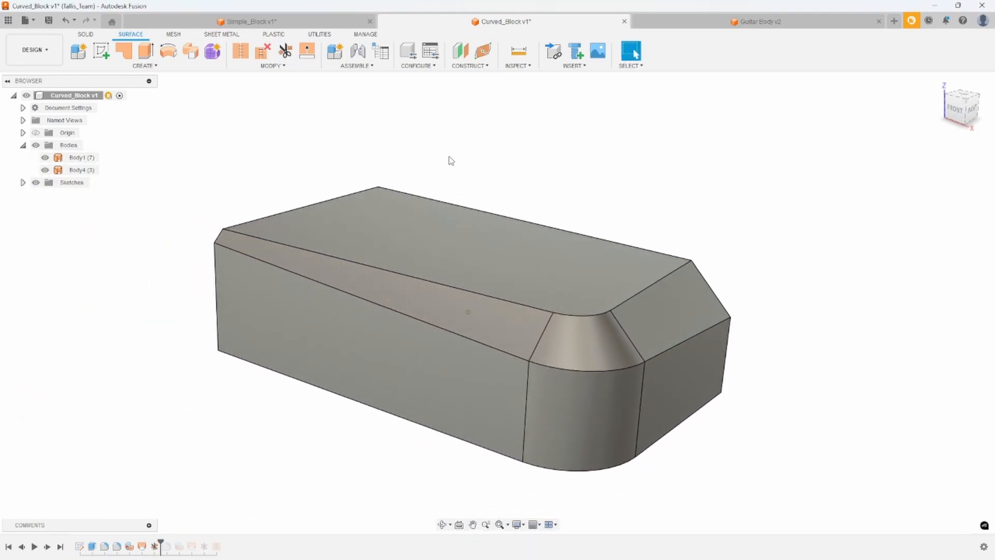
Step: Stitch the block's surface body and the lofted chamfer into one solid body, and select it to check the result
click(240, 52)
drag(215, 166, 753, 501)
click(935, 326)
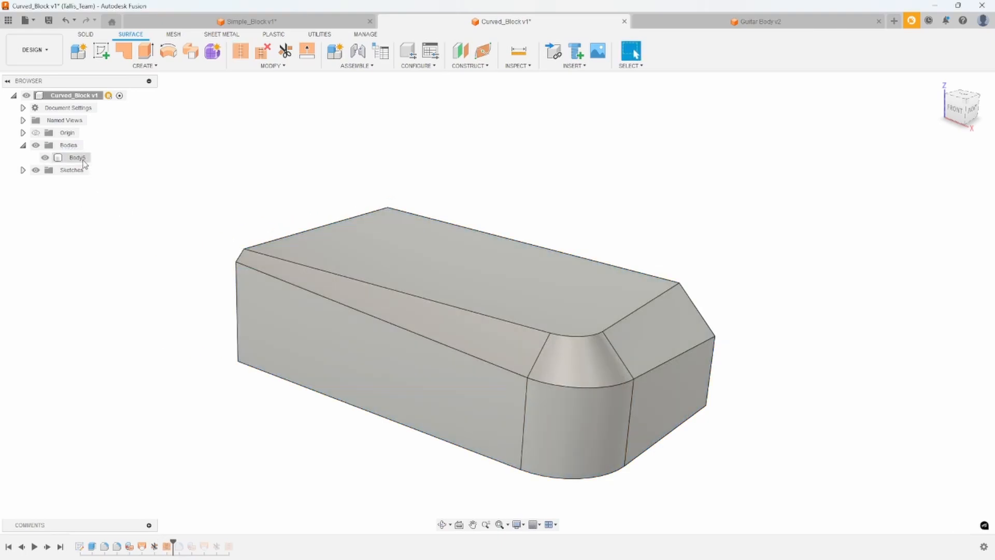
click(76, 158)
click(112, 265)
mouse_move(116, 323)
shift+middle_down()
mouse_move(109, 303)
mouse_move(112, 333)
shift+middle_up()
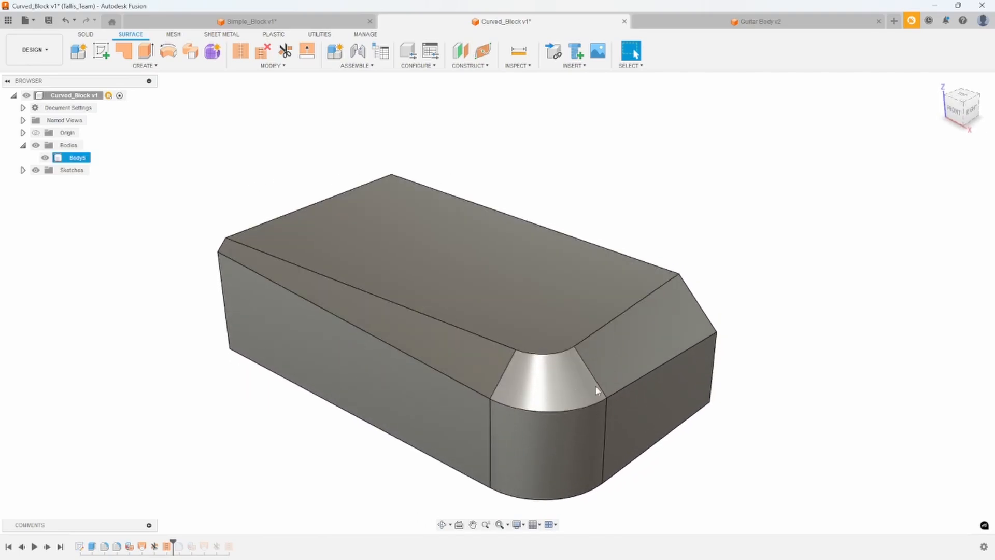
Step: Switch to the Guitar Body document and select the variable chamfer face that runs around the curved waist
shift+middle_drag(753, 324, 796, 243)
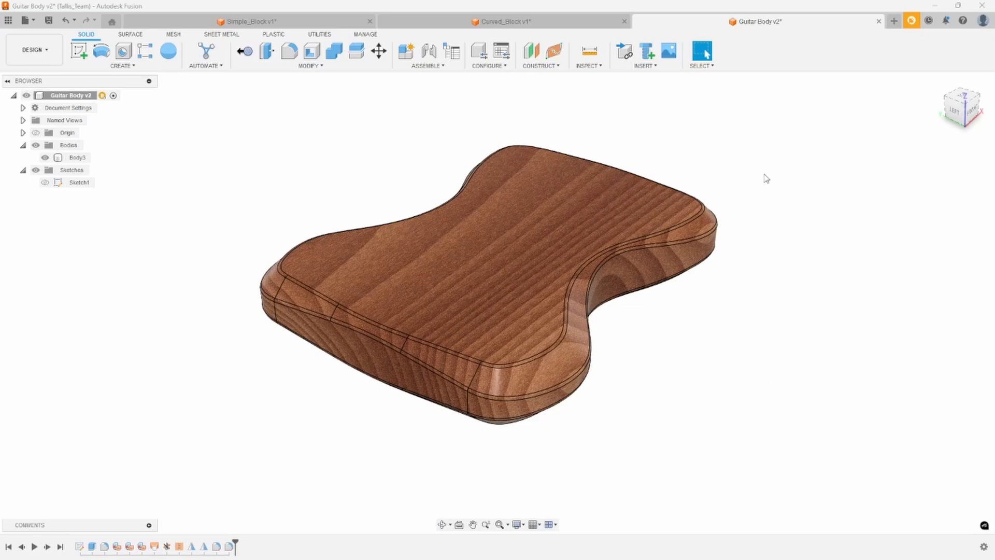
click(704, 224)
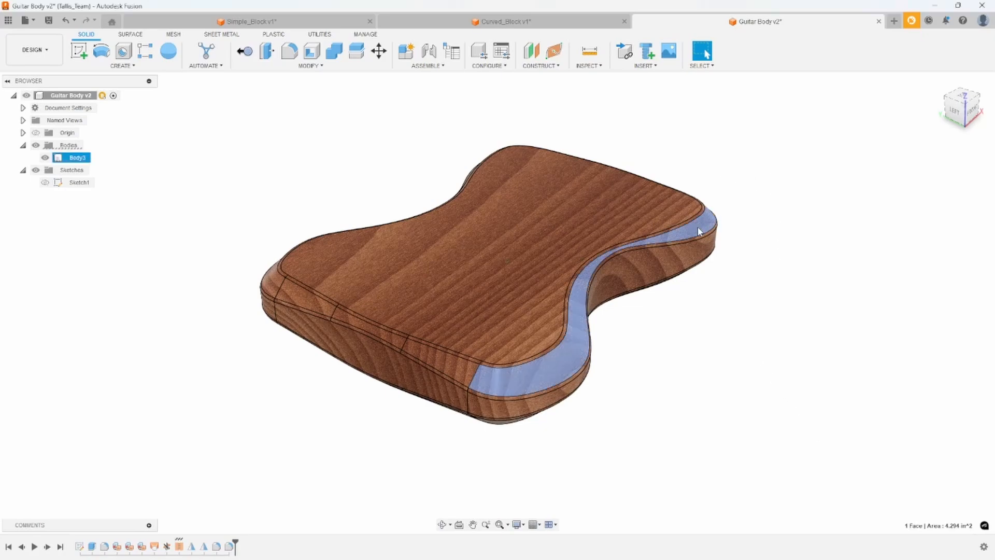
Step: Roll the timeline back to the plain half-body extrusion and advance it one feature to the variable fillet
shift+middle_drag(703, 224, 521, 368)
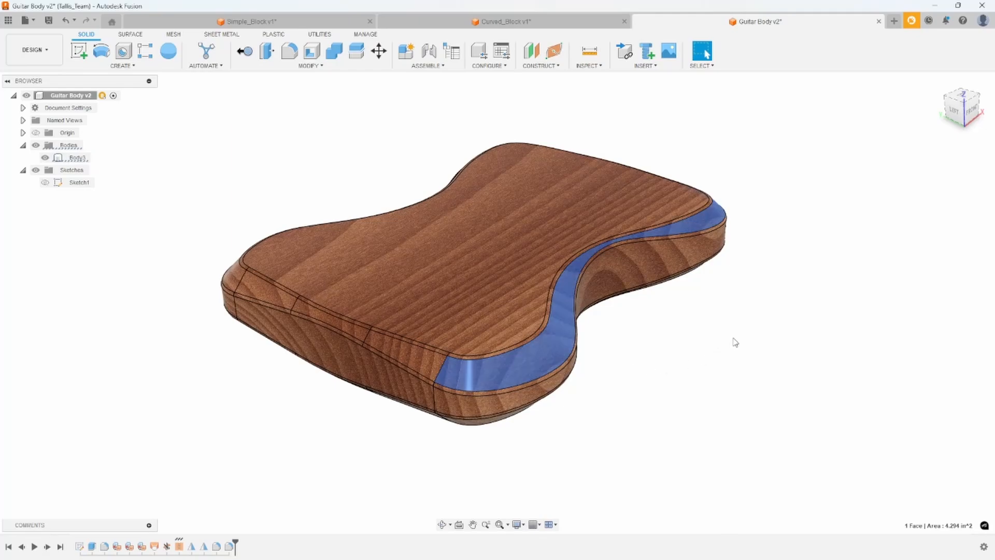
click(688, 380)
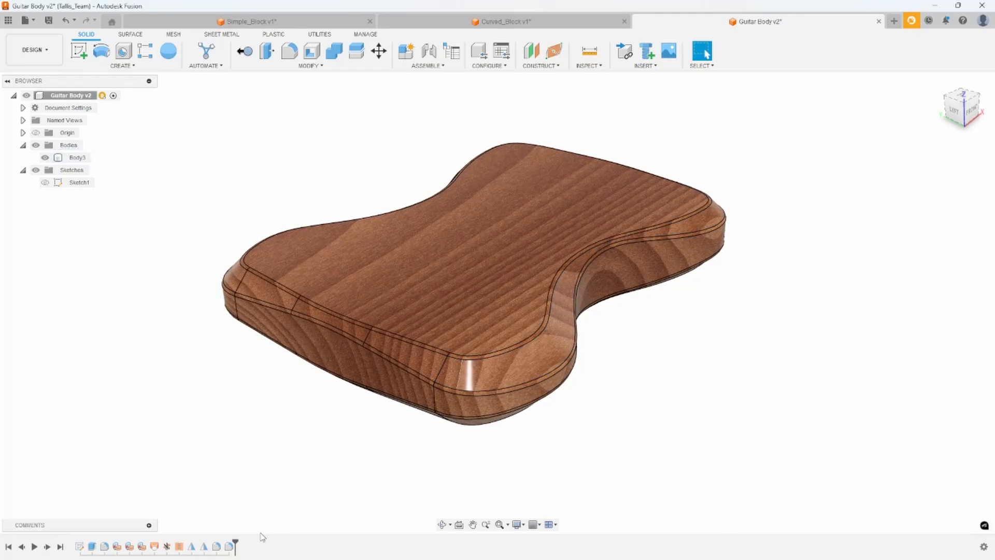
drag(190, 537, 98, 537)
mouse_move(574, 361)
shift+middle_down()
mouse_move(583, 350)
mouse_move(563, 212)
mouse_move(577, 151)
mouse_move(517, 220)
shift+middle_up()
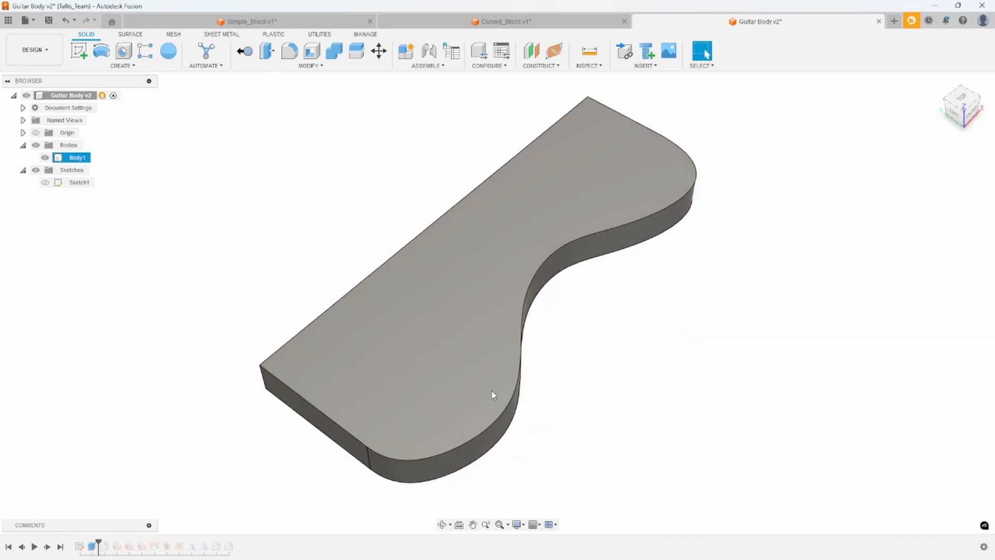
shift+middle_drag(607, 196, 616, 192)
click(48, 548)
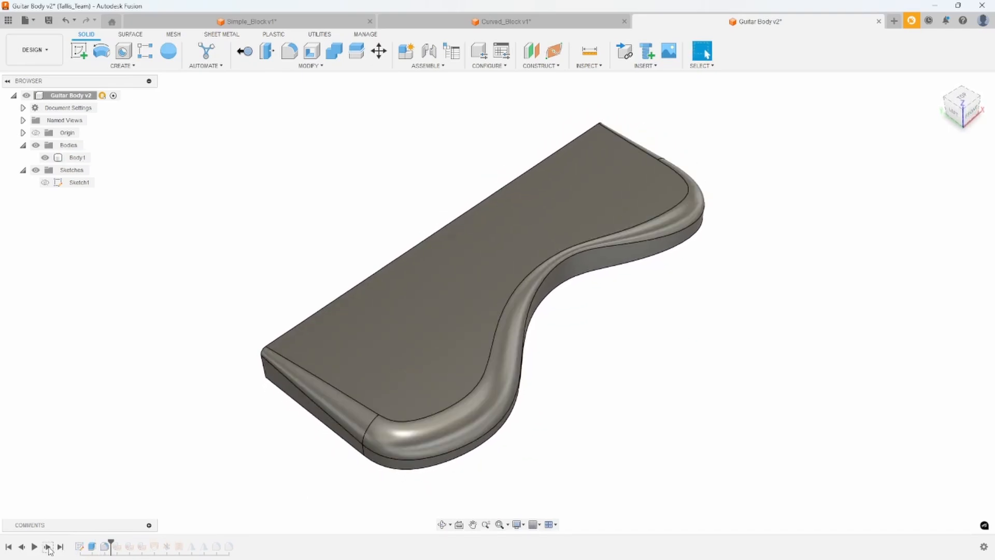
shift+middle_drag(115, 495, 237, 304)
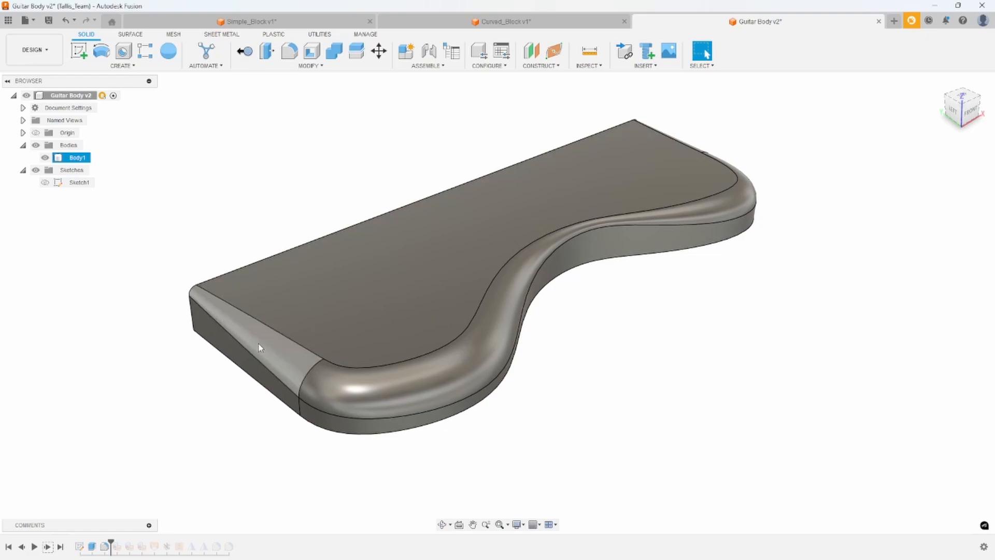
shift+middle_drag(605, 269, 577, 248)
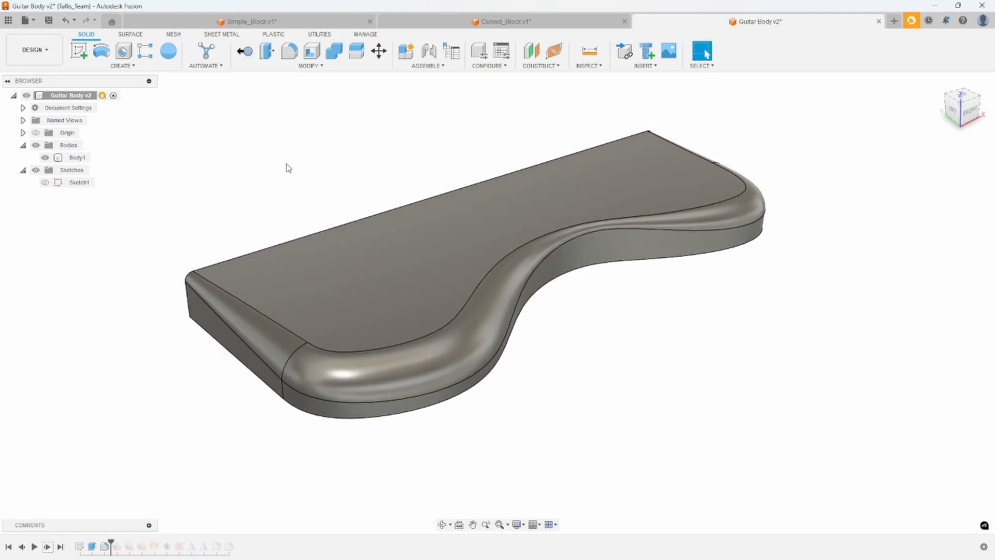
Step: Select the three variable fillet faces around the half-body and delete them as a surface operation
click(275, 342)
ctrl+click(345, 367)
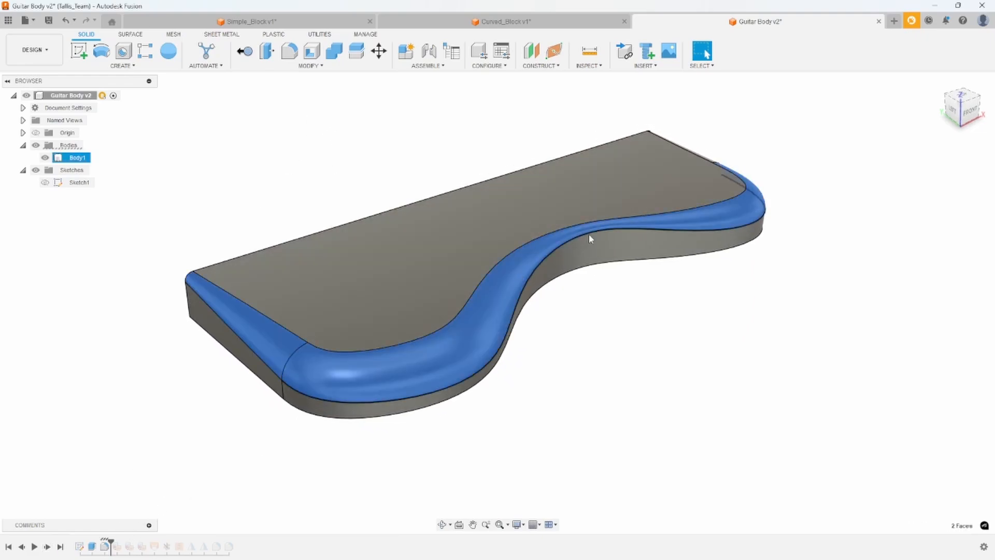
shift+middle_drag(833, 203, 650, 264)
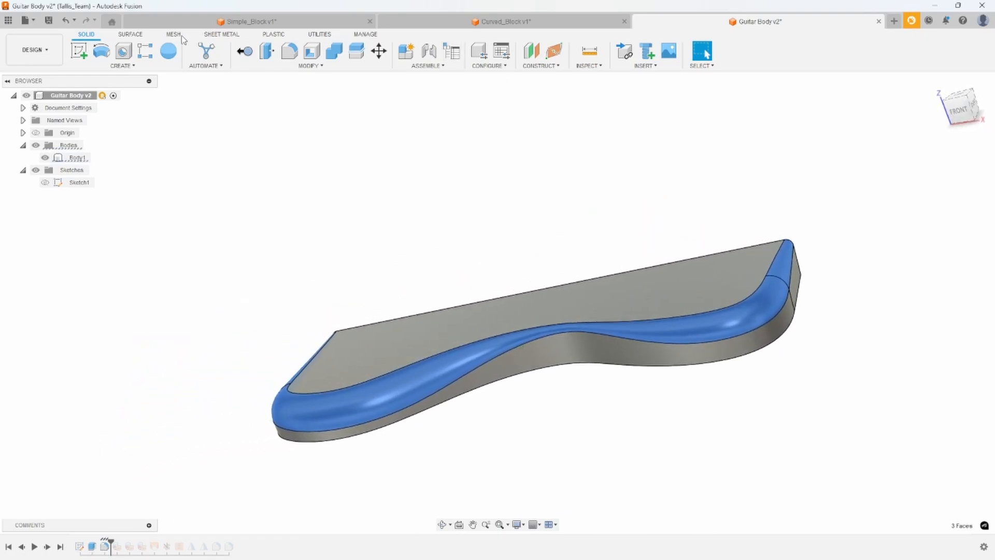
click(130, 35)
key(Delete)
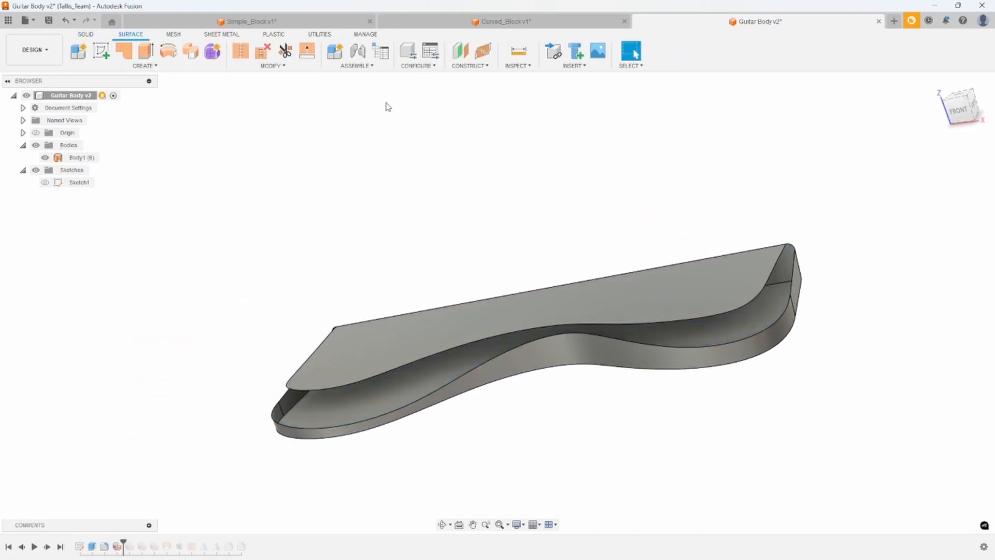
Step: Start a surface loft using the three connected upper edges of the opening as the first profile
click(144, 65)
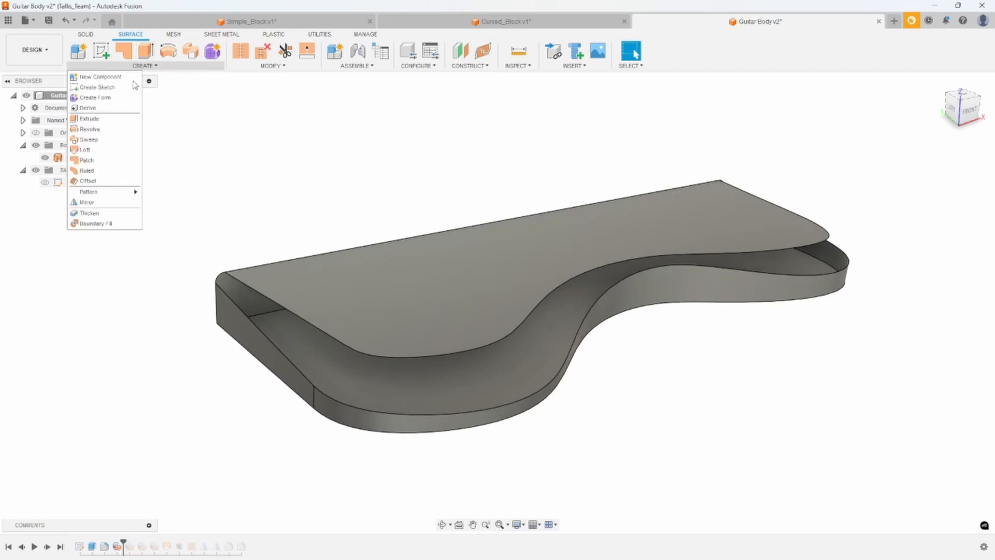
click(86, 150)
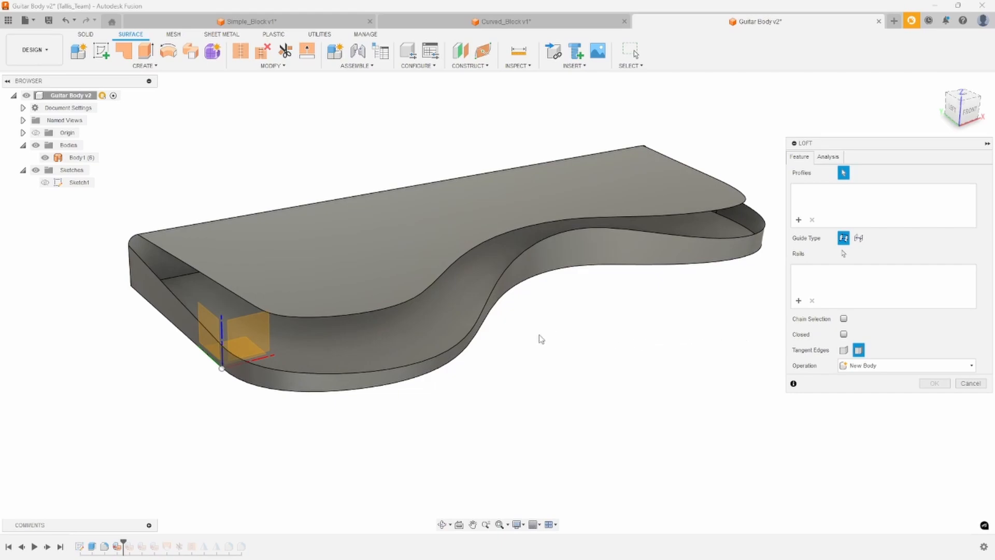
click(195, 267)
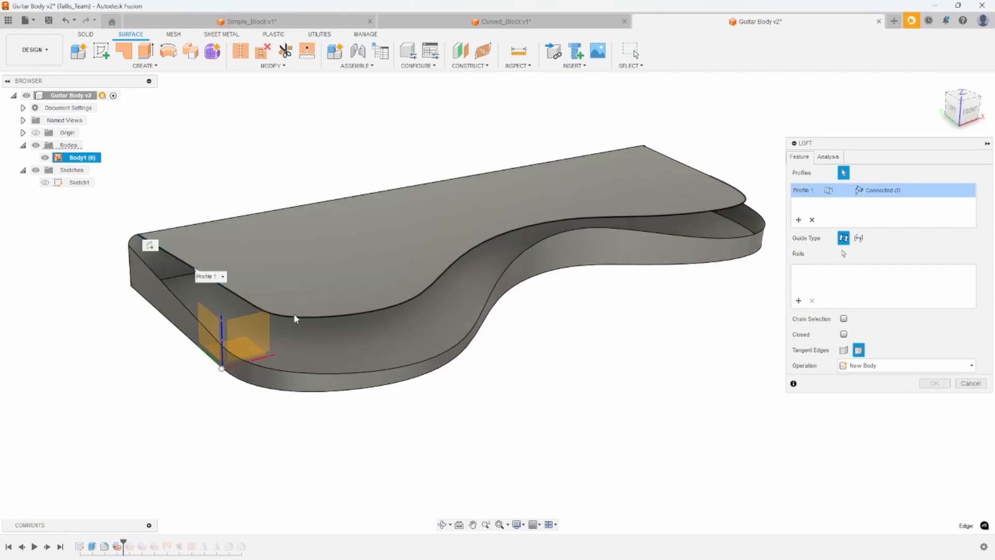
click(314, 319)
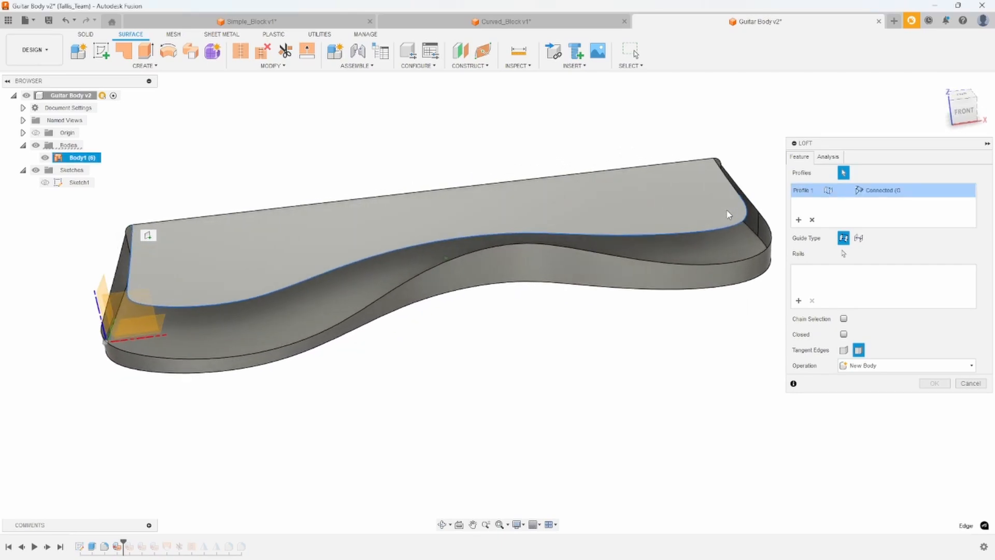
click(653, 182)
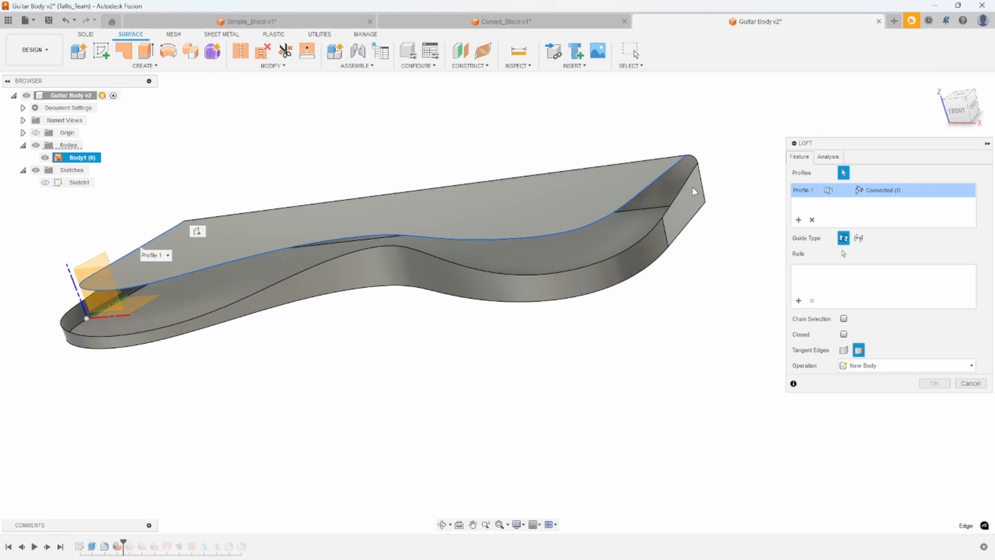
Step: Add the connected lower edges of the opening as the second loft profile and complete the loft as a new body
click(797, 223)
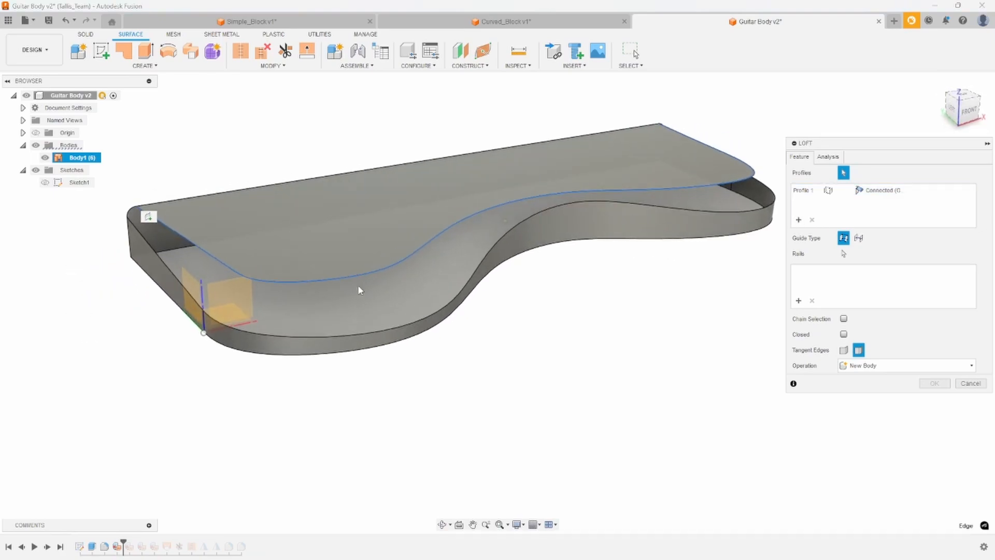
click(157, 259)
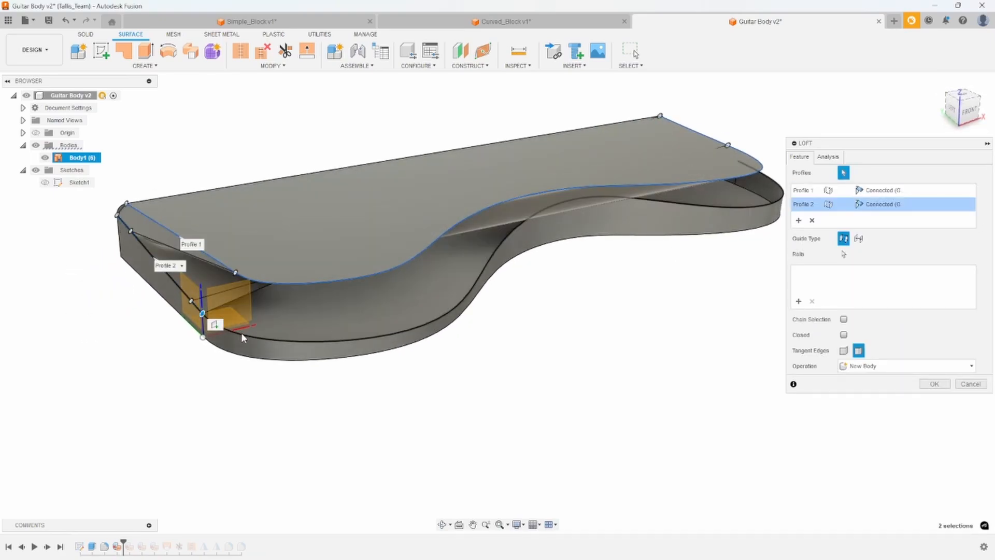
click(241, 333)
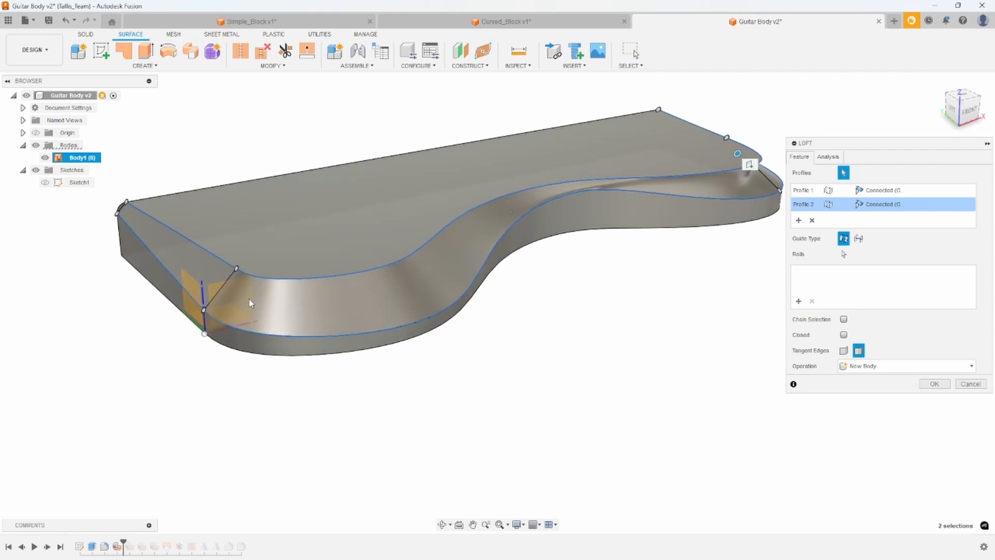
click(651, 271)
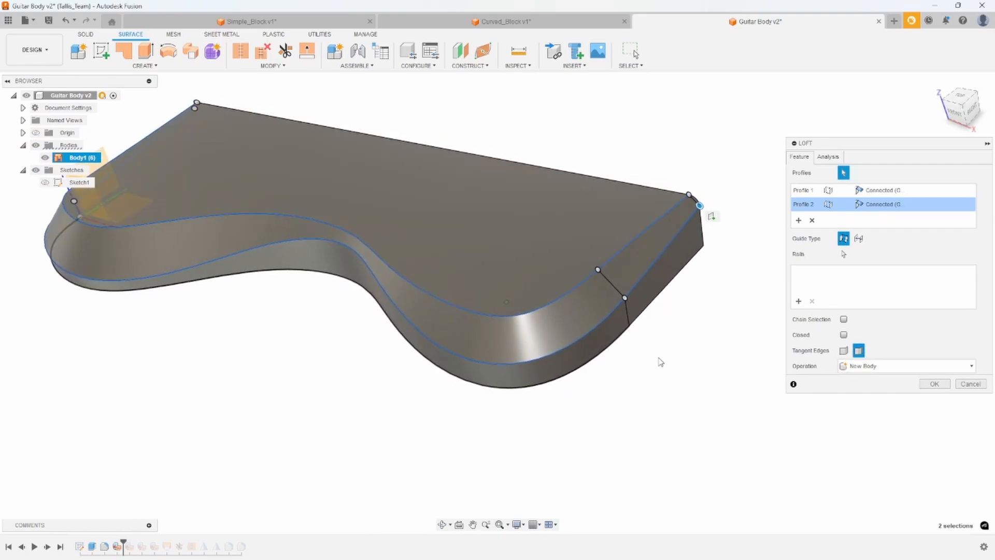
click(936, 384)
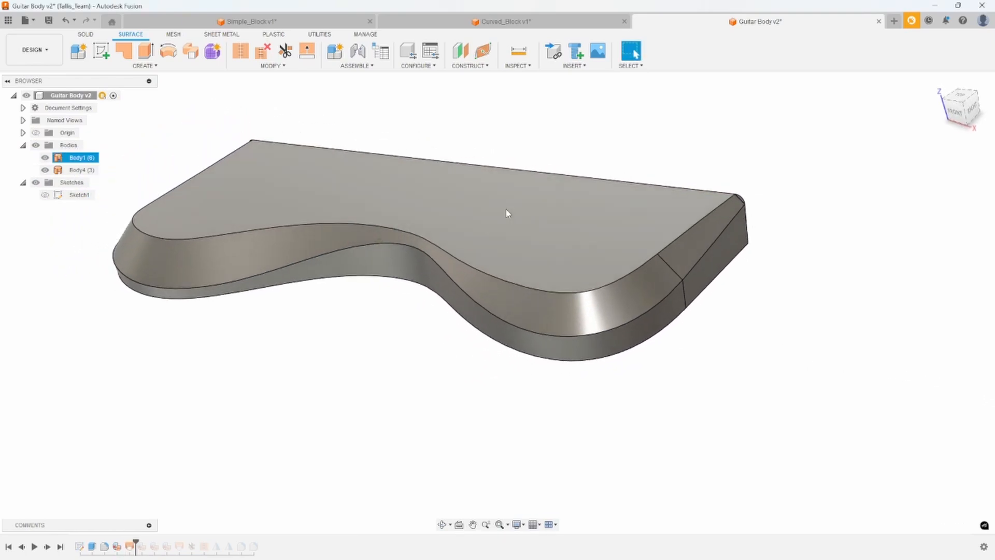
Step: Trim the leftover curved slivers at both ends of the chamfer, using the lofted surface as the trim tool
click(285, 51)
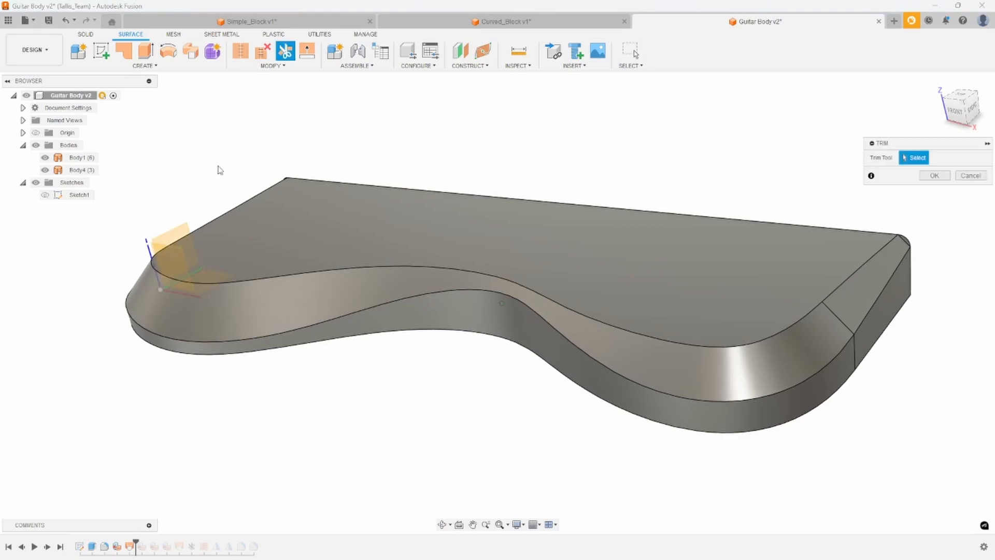
click(205, 284)
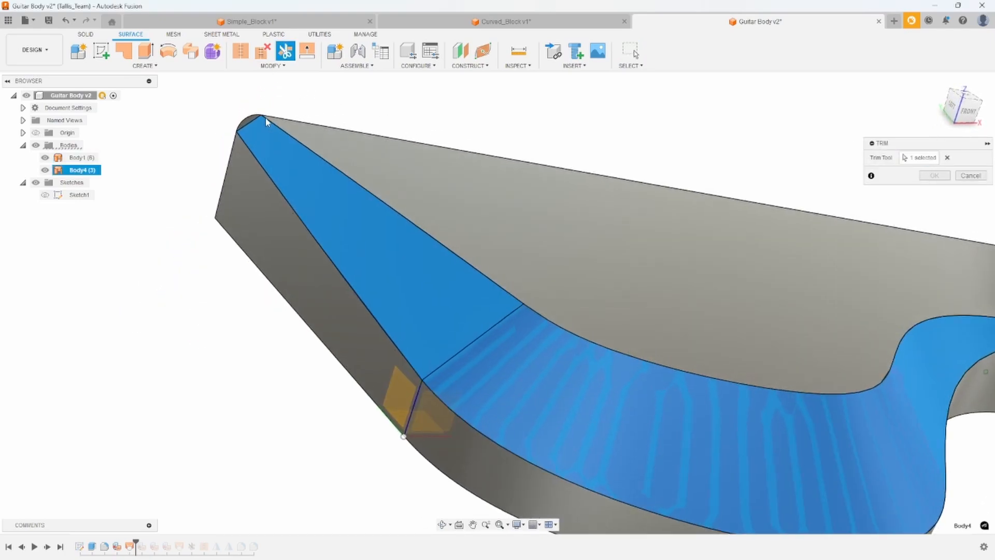
click(250, 120)
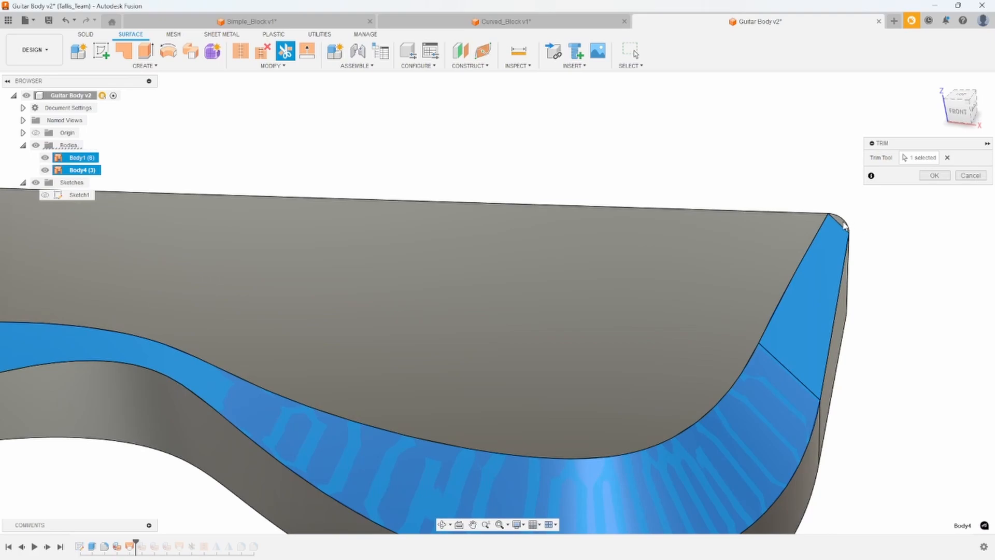
click(934, 176)
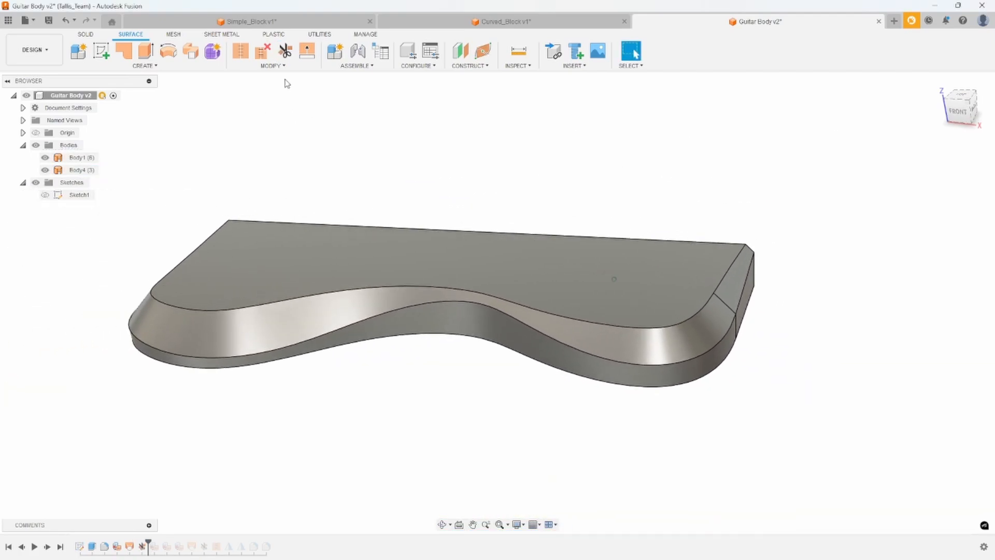
Step: Stitch the half-body surfaces and the lofted chamfer into one solid body, and check the result
click(242, 51)
drag(173, 182, 828, 506)
click(933, 326)
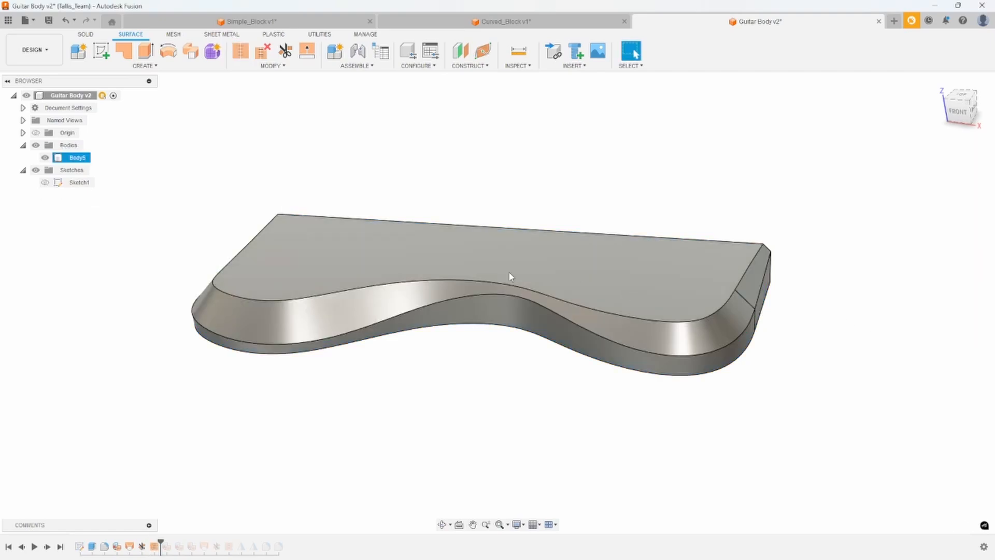
click(77, 158)
click(90, 239)
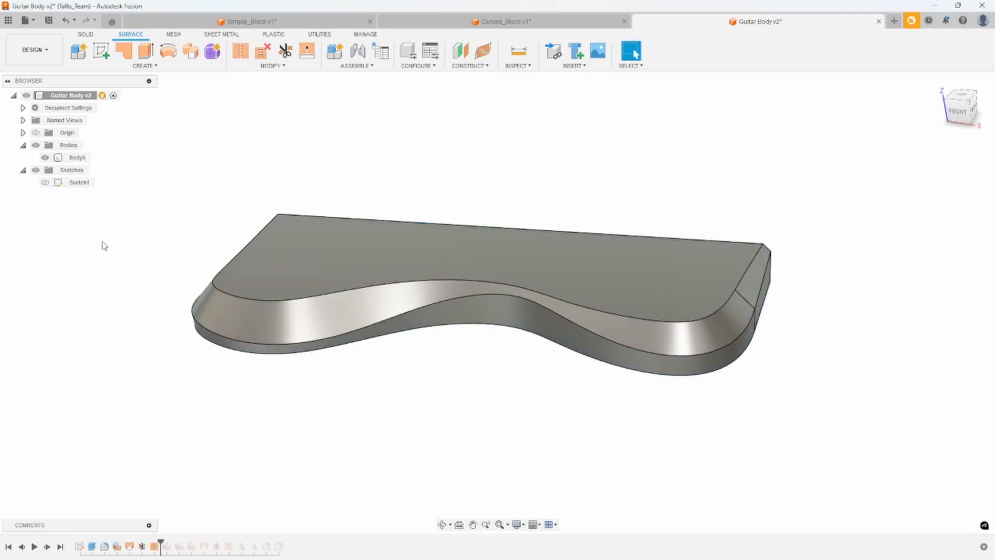
Step: Mirror the solid half-body across its flat bottom face to repeat the chamfer on the underside
click(86, 34)
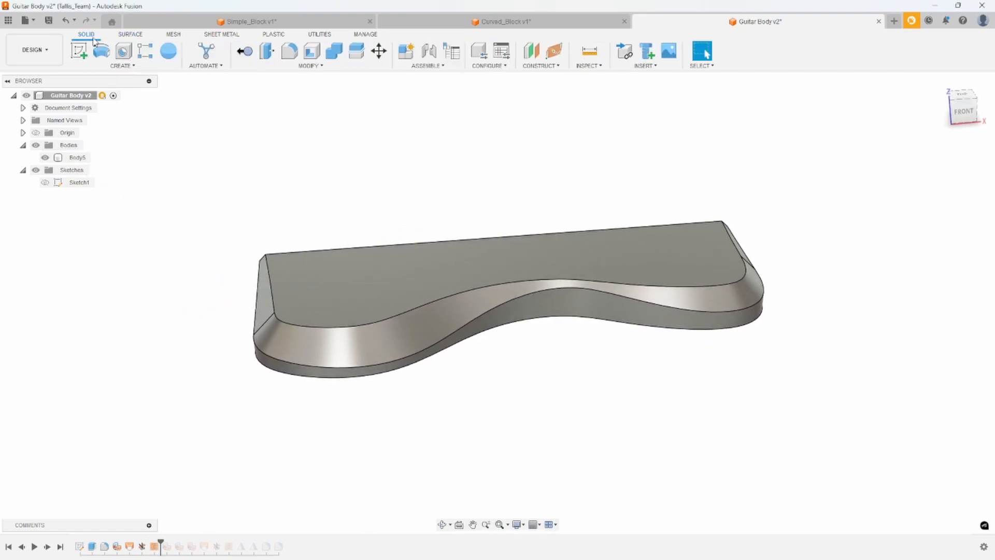
click(143, 70)
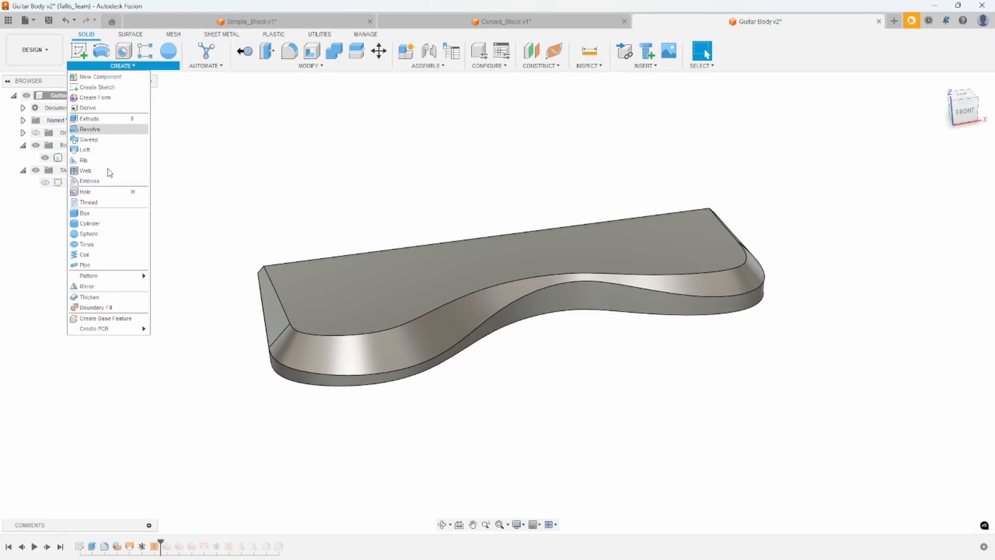
click(94, 286)
click(374, 238)
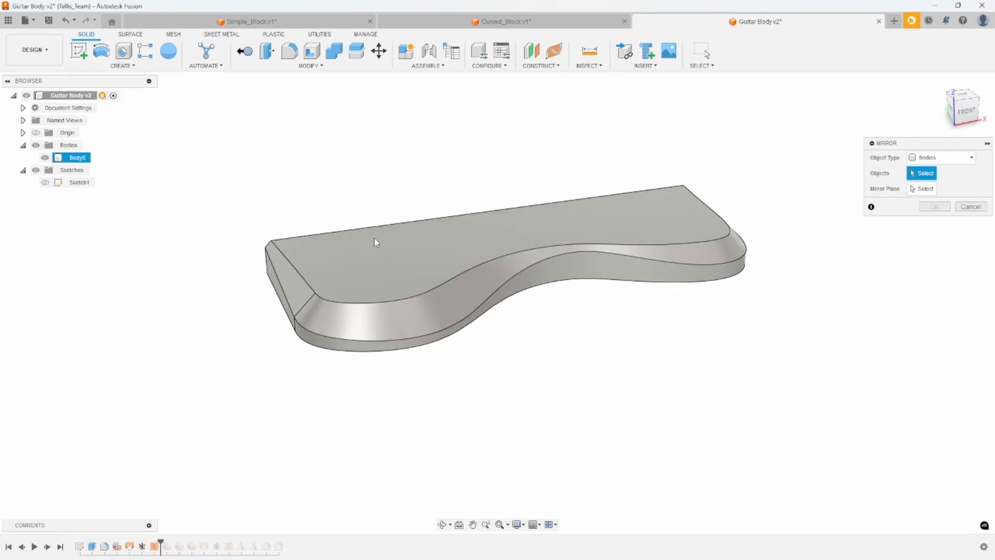
click(920, 193)
shift+middle_drag(498, 321, 484, 257)
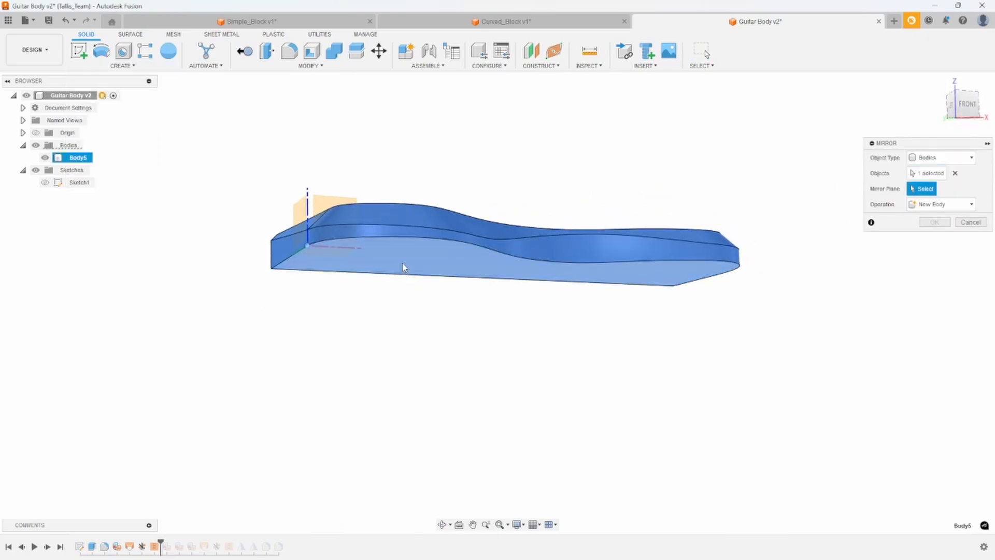
click(403, 266)
shift+middle_drag(711, 293, 749, 335)
click(925, 223)
Step: Mirror the body across its flat centreline face with the Join operation to complete the full guitar body
shift+middle_drag(638, 441, 694, 446)
right_drag(701, 444, 708, 304)
shift+middle_drag(384, 251, 480, 257)
click(481, 257)
shift+middle_drag(720, 200, 850, 182)
click(928, 188)
click(474, 229)
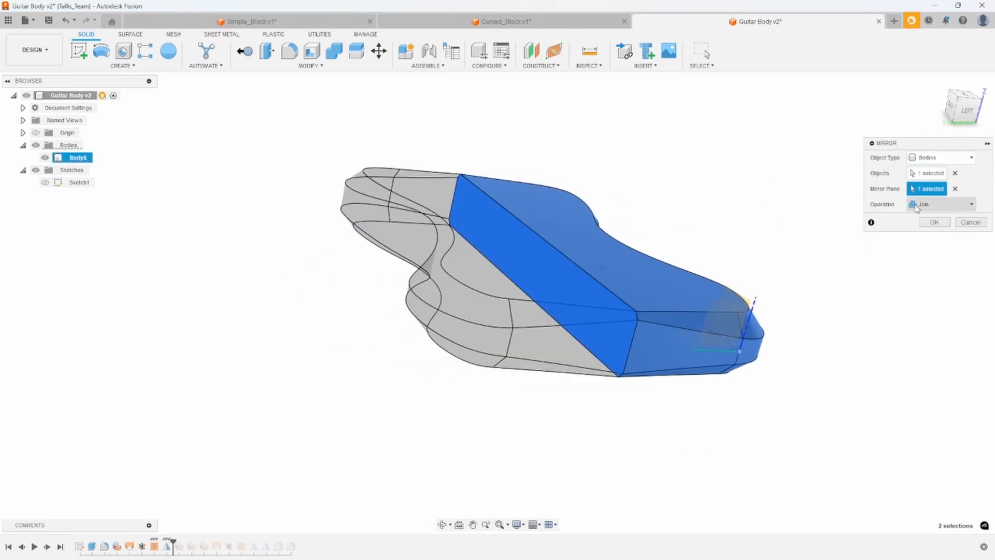
click(934, 222)
Step: Reshape the guitar body's waist by moving the spline point in its outline sketch, and inspect the updated chamfer
shift+middle_drag(332, 311, 256, 327)
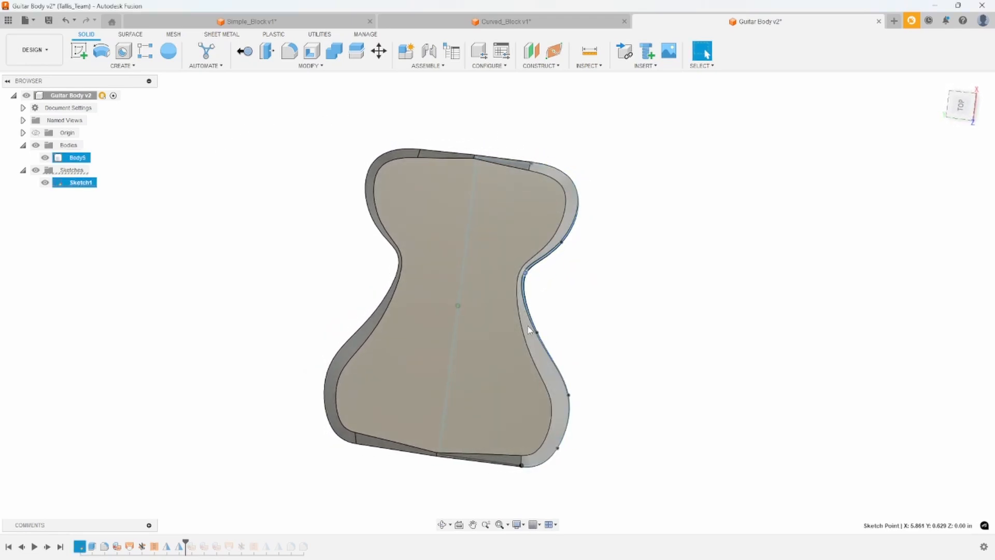
drag(527, 343, 527, 342)
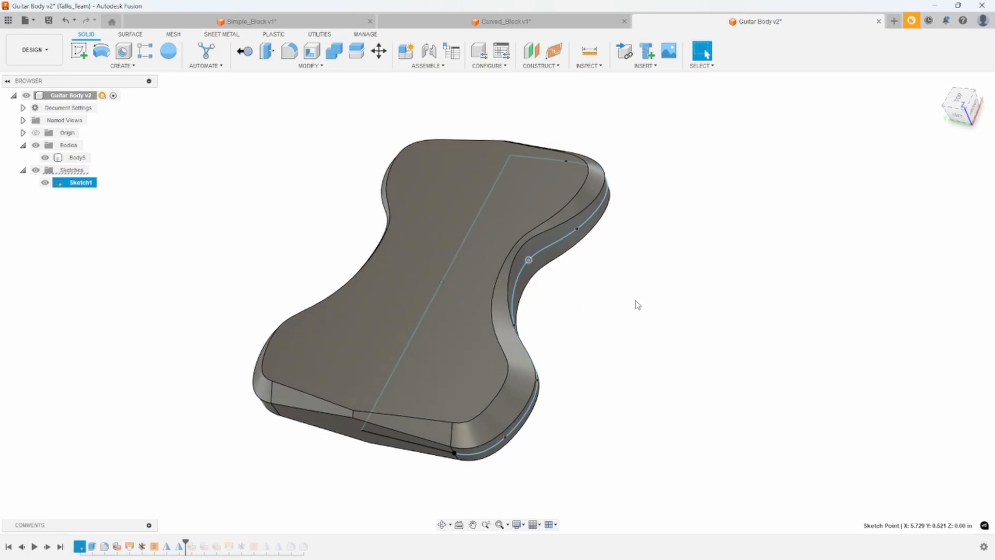
click(636, 301)
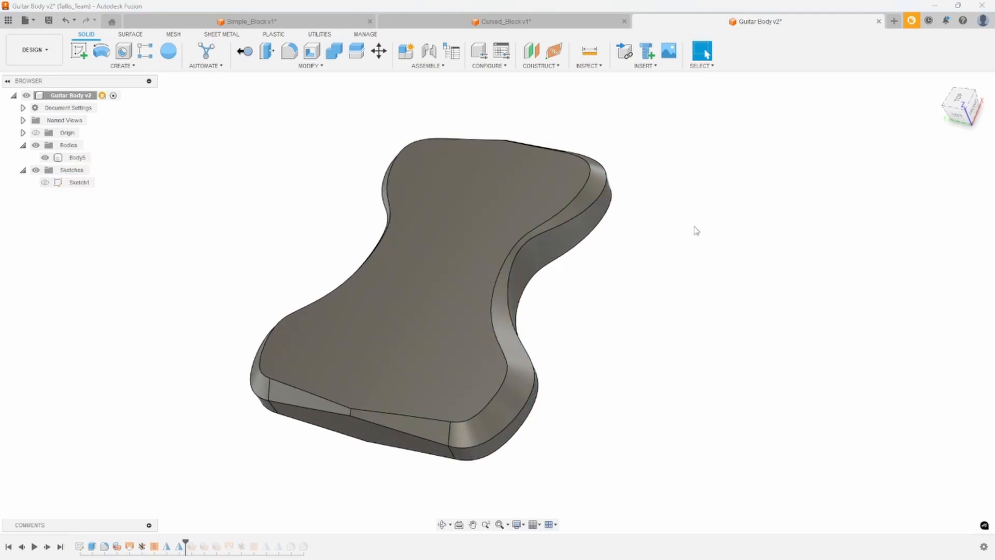
click(596, 190)
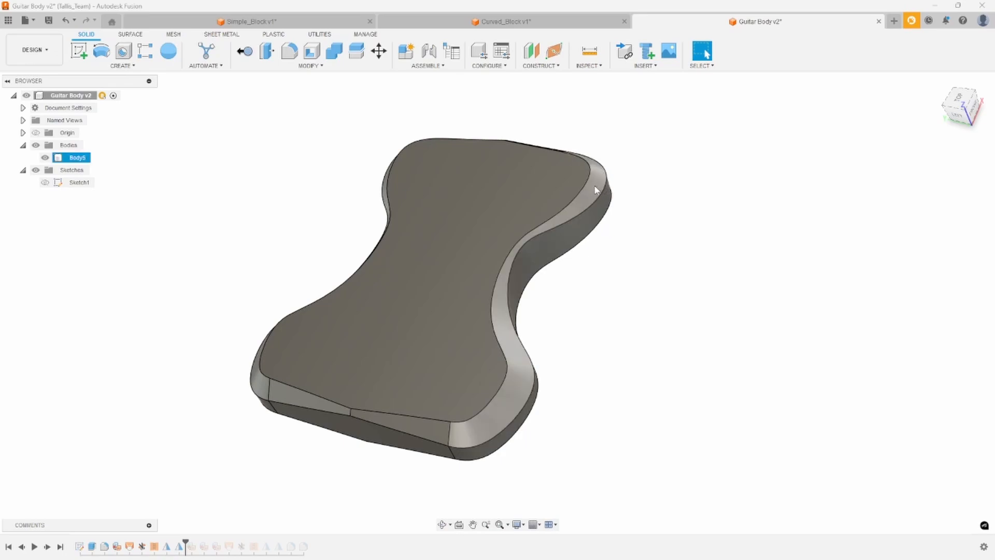